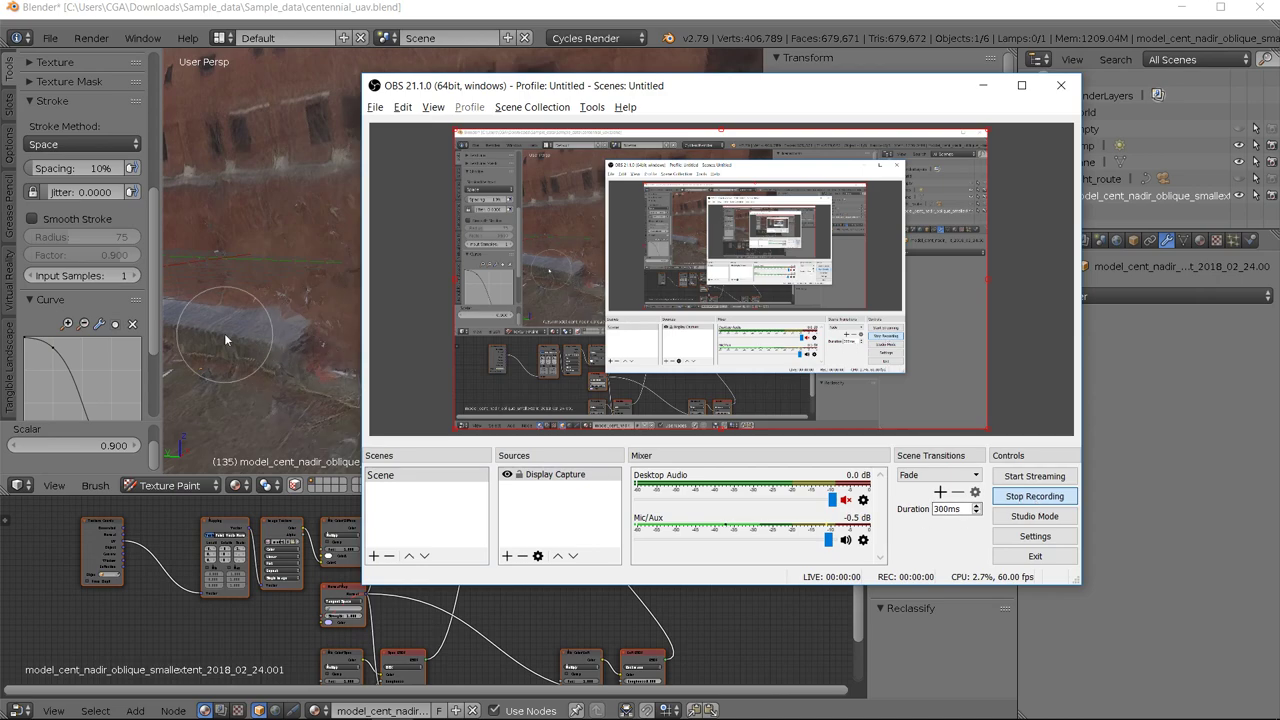
# Step: Switch to Blender and look over the textured UAV mesh from farther away
pyautogui.click(224, 333)
pyautogui.scroll(-4, 437, 306)
pyautogui.scroll(-3, 437, 304)
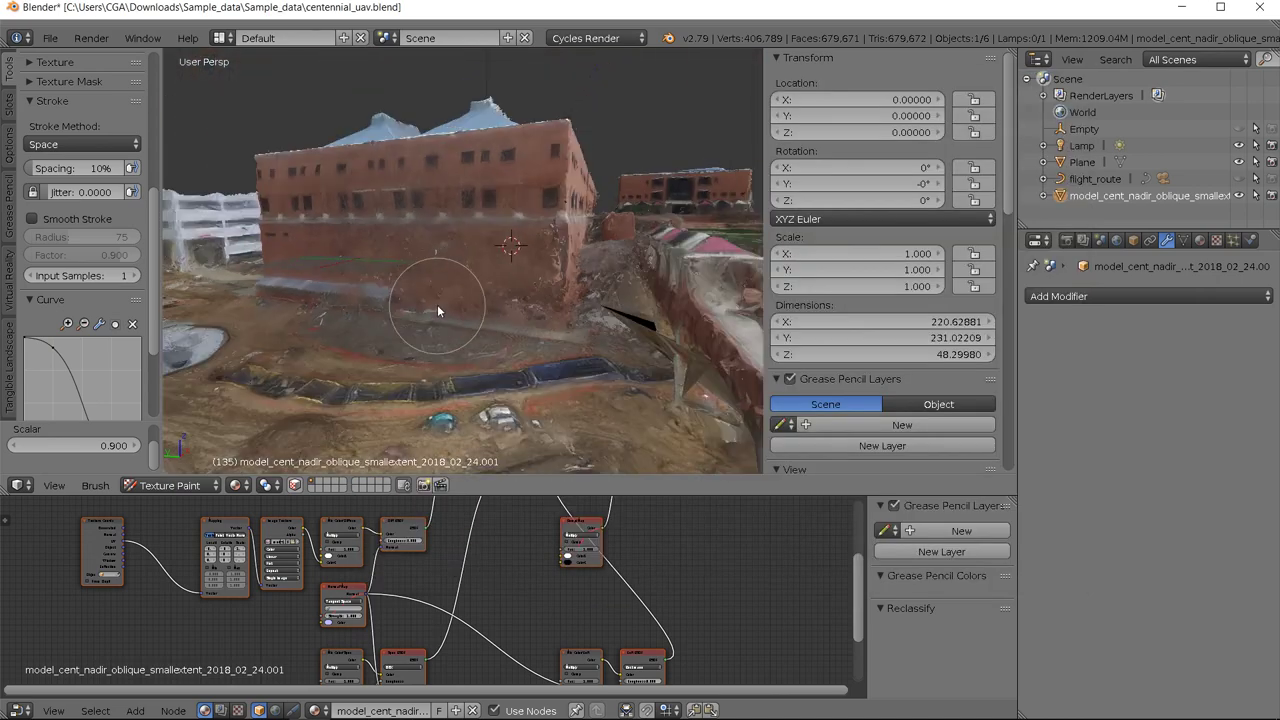
pyautogui.moveTo(471, 285)
pyautogui.mouseDown(button='middle')
pyautogui.moveTo(455, 291)
pyautogui.moveTo(524, 326)
pyautogui.moveTo(463, 299)
pyautogui.moveTo(458, 273)
pyautogui.moveTo(506, 277)
pyautogui.moveTo(493, 315)
pyautogui.moveTo(504, 313)
pyautogui.moveTo(483, 284)
pyautogui.moveTo(558, 325)
pyautogui.moveTo(499, 359)
pyautogui.moveTo(462, 354)
pyautogui.moveTo(447, 370)
pyautogui.moveTo(466, 375)
pyautogui.mouseUp(button='middle')
# Step: Switch to the browser and find the Solar analysis section on the Visualizing-UAV-meshes wiki page
pyautogui.hotkey('alt', 'Tab')
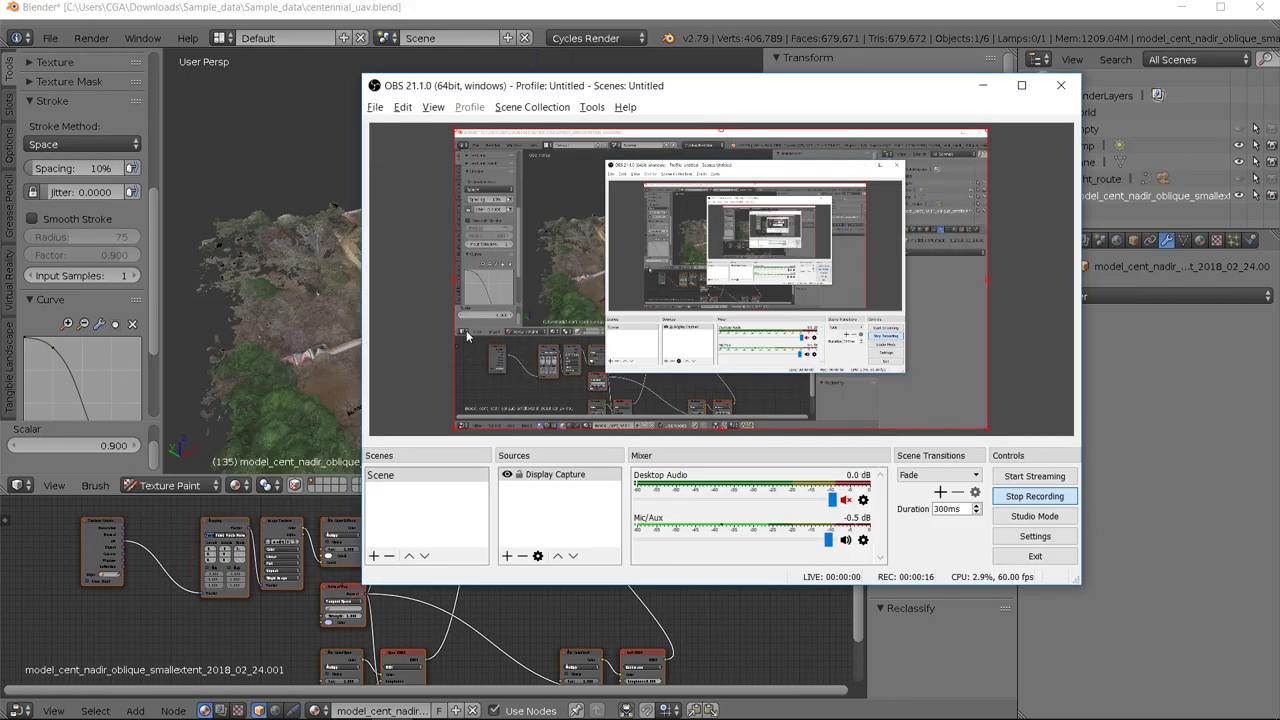
pyautogui.hotkey('alt', 'Tab')
pyautogui.click(1013, 300)
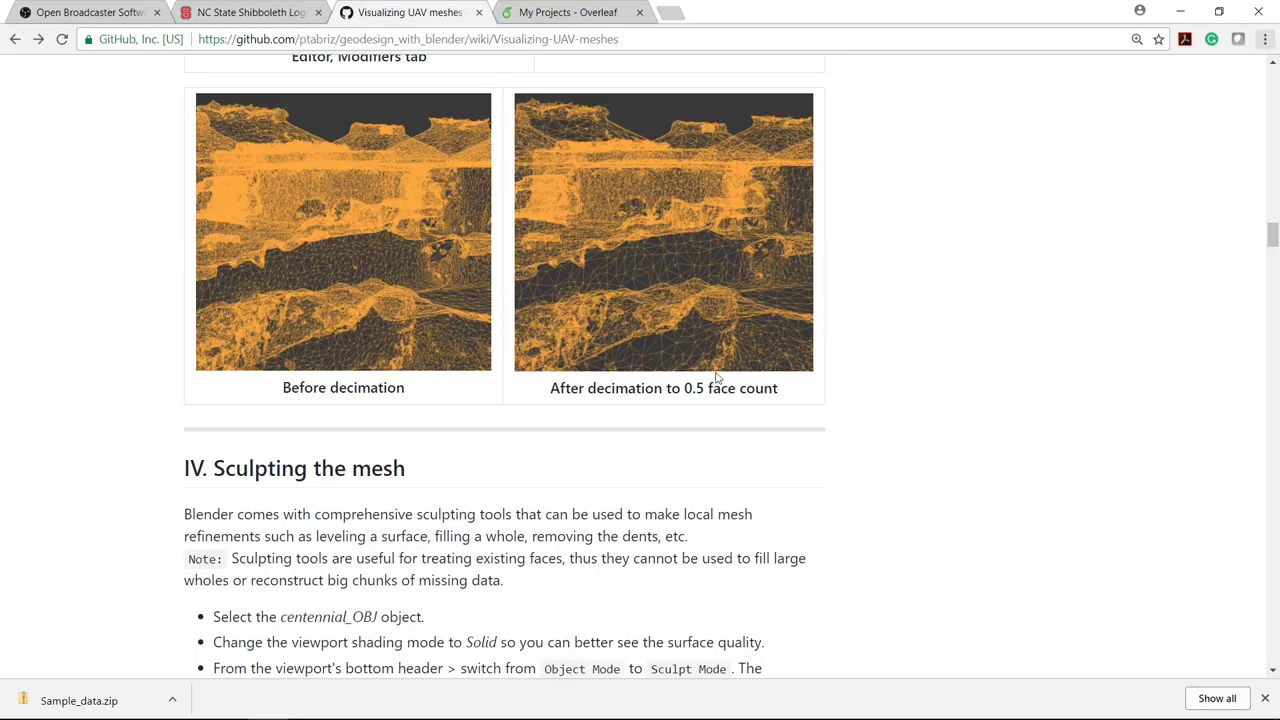
pyautogui.scroll(-15, 458, 408)
pyautogui.scroll(-20, 458, 408)
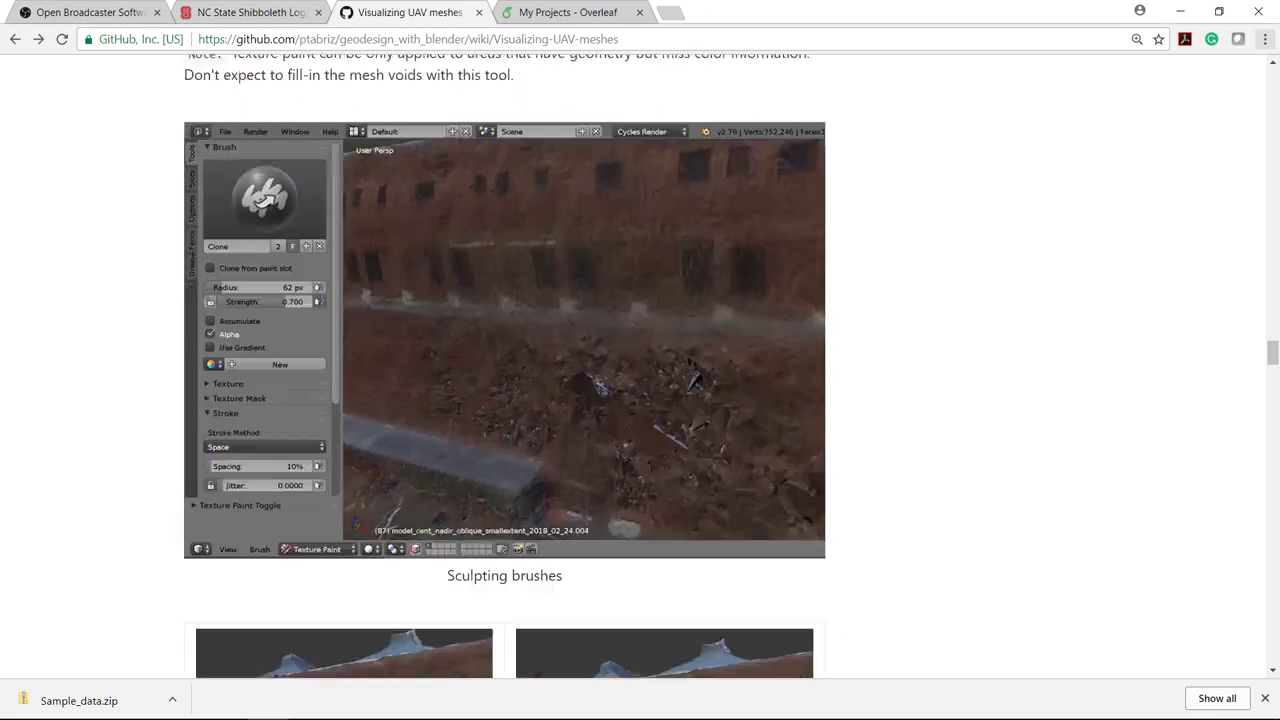
pyautogui.scroll(-3, 458, 408)
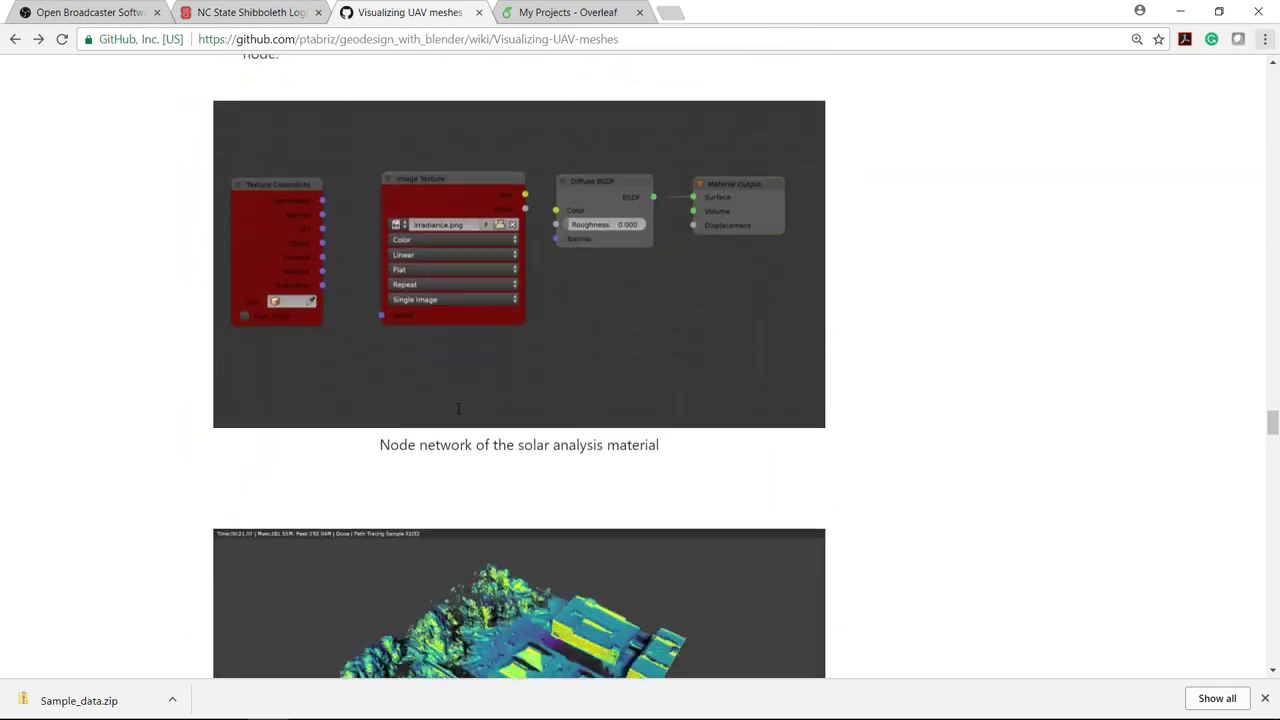
pyautogui.scroll(6, 458, 408)
# Step: Switch back to Blender and examine the textured campus model from several angles, undoing the stray paint stroke
pyautogui.hotkey('alt', 'Tab')
pyautogui.hotkey('alt', 'Tab')
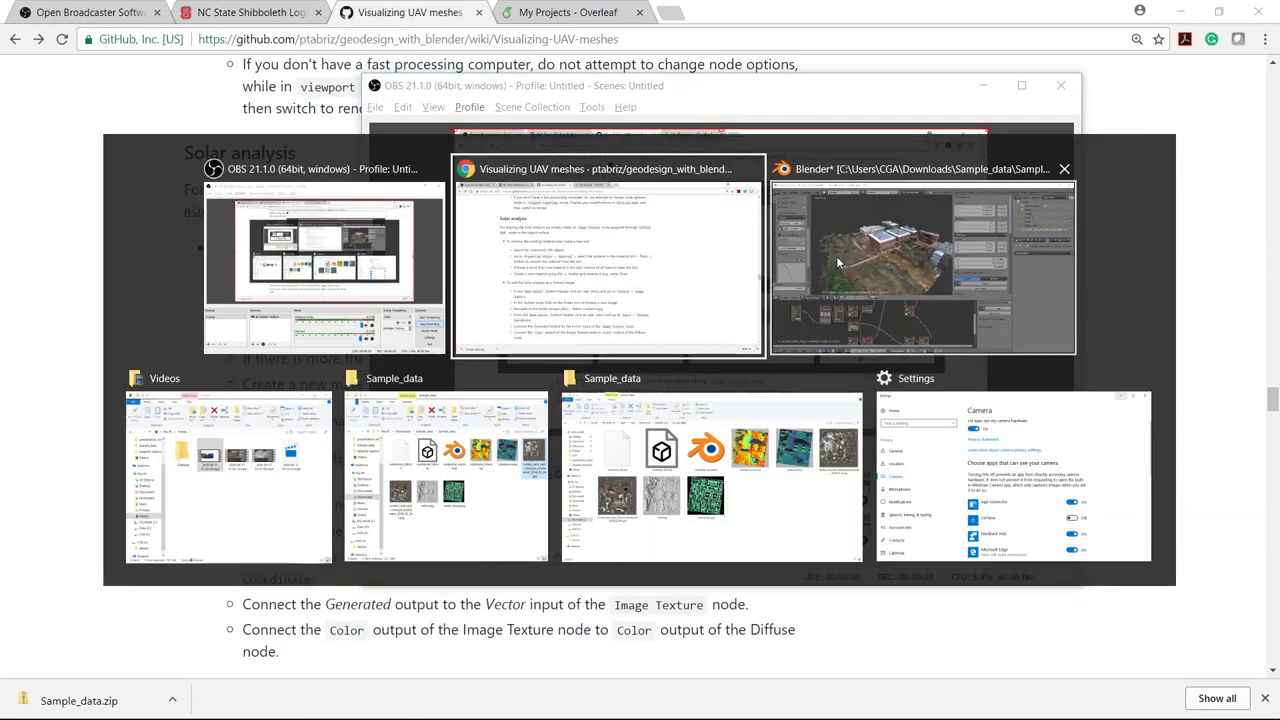
pyautogui.click(840, 250)
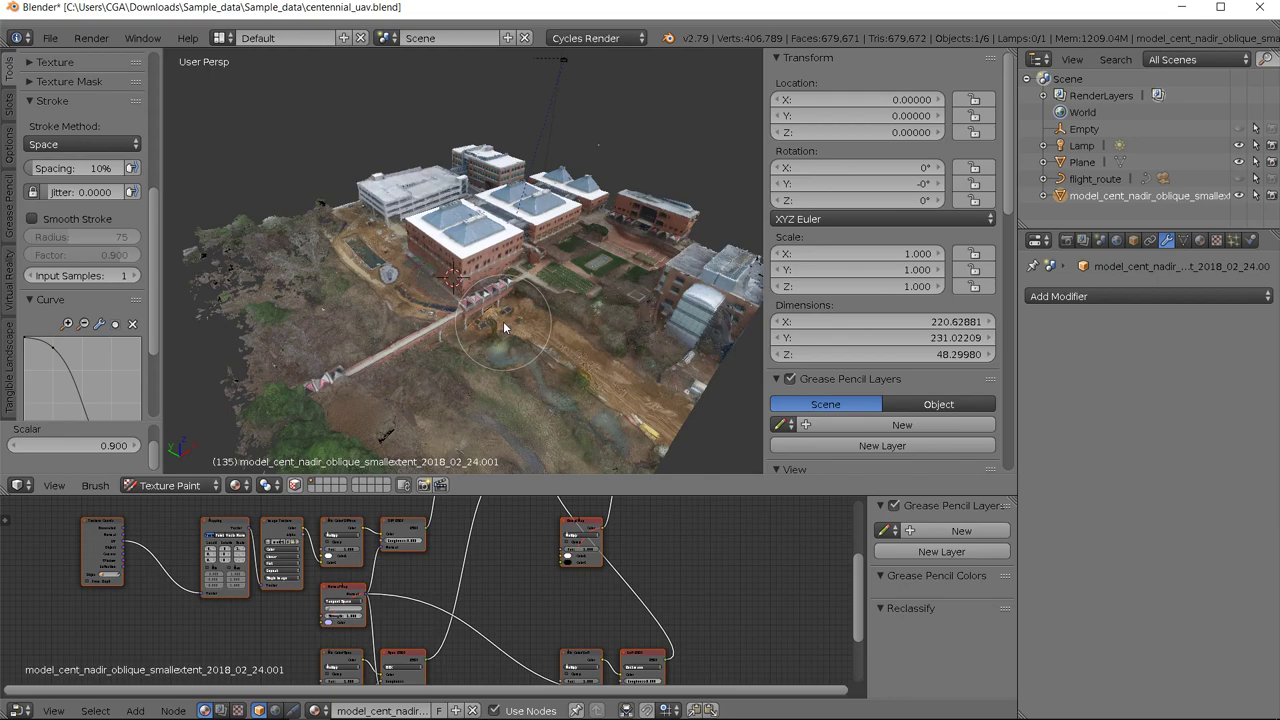
pyautogui.moveTo(470, 312); pyautogui.dragTo(458, 308, button='middle')
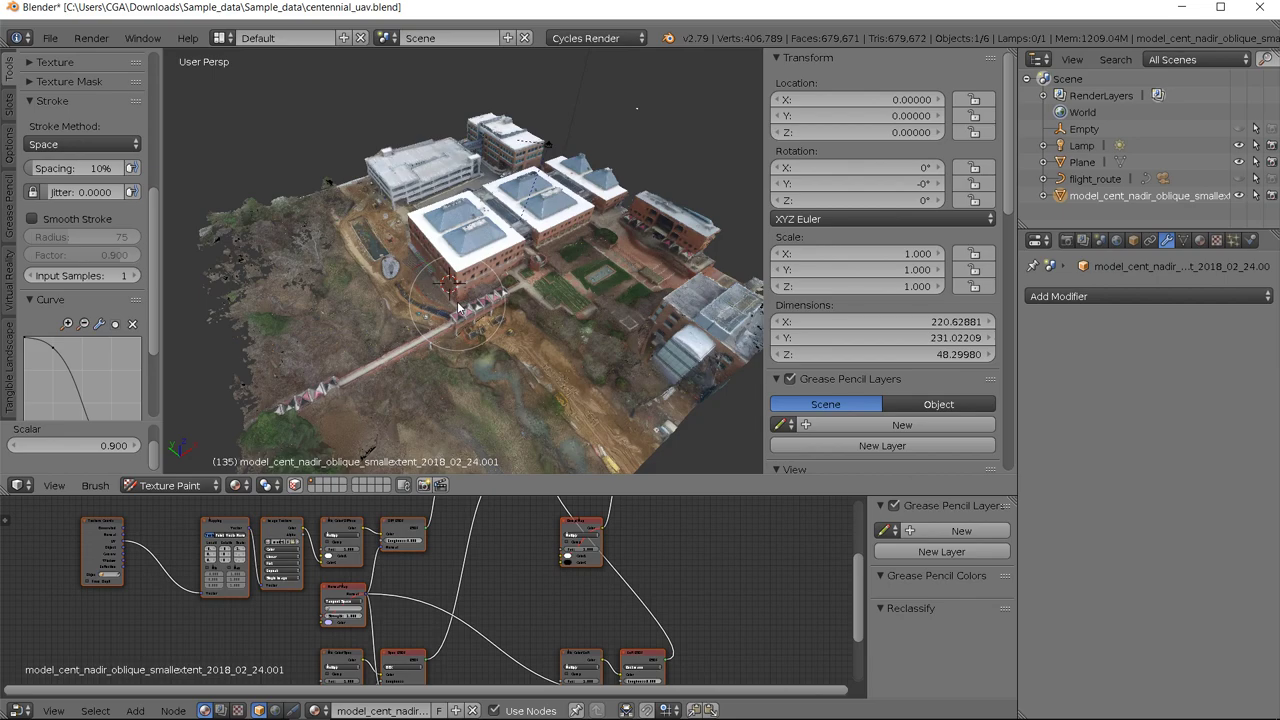
pyautogui.click(460, 304)
pyautogui.hotkey('ctrl', 'z')
pyautogui.scroll(-2, 458, 306)
pyautogui.scroll(2, 458, 306)
pyautogui.moveTo(470, 272); pyautogui.dragTo(506, 264, button='middle')
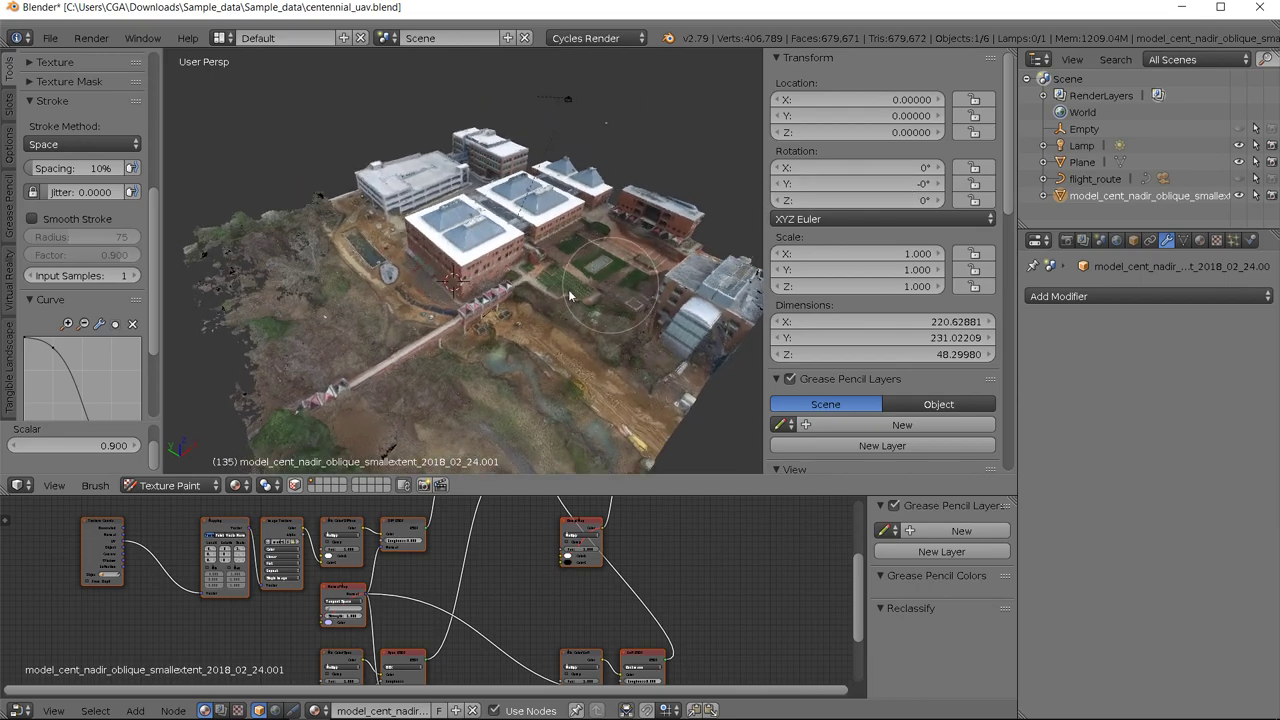
pyautogui.moveTo(498, 305); pyautogui.dragTo(505, 290, button='middle')
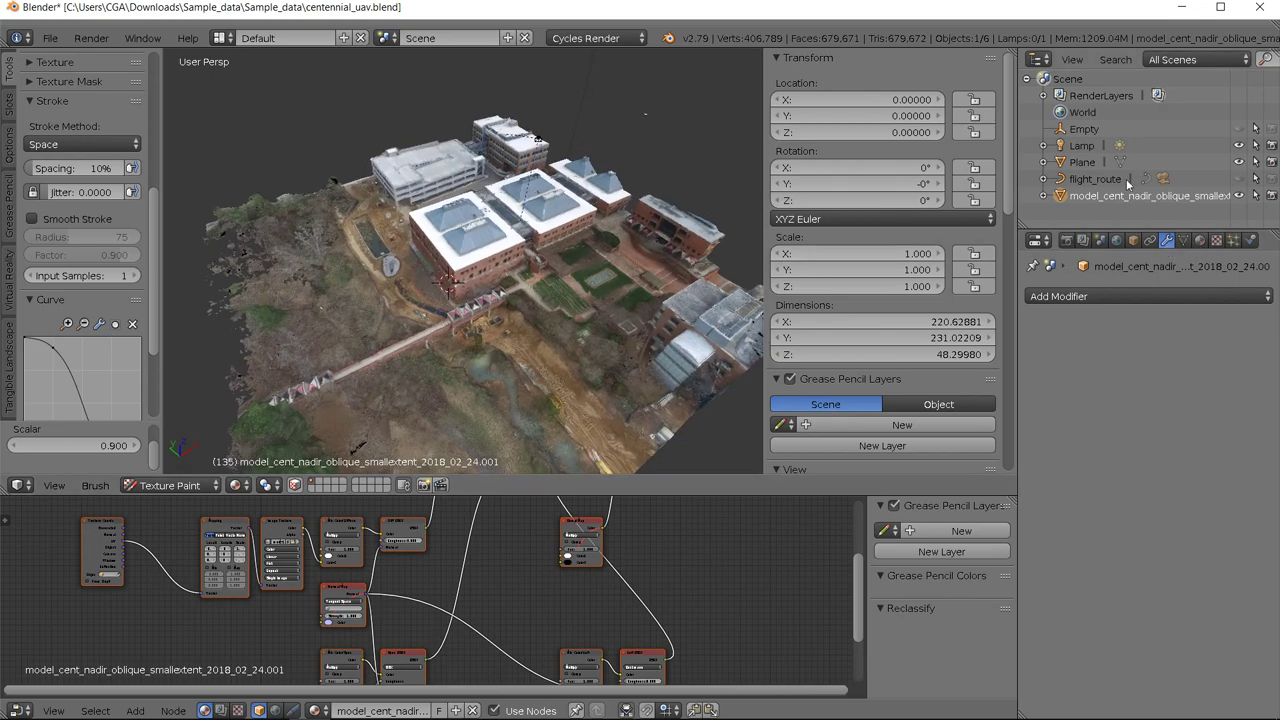
# Step: Remove both existing materials from the model_cent_nadir_oblique mesh
pyautogui.click(1201, 242)
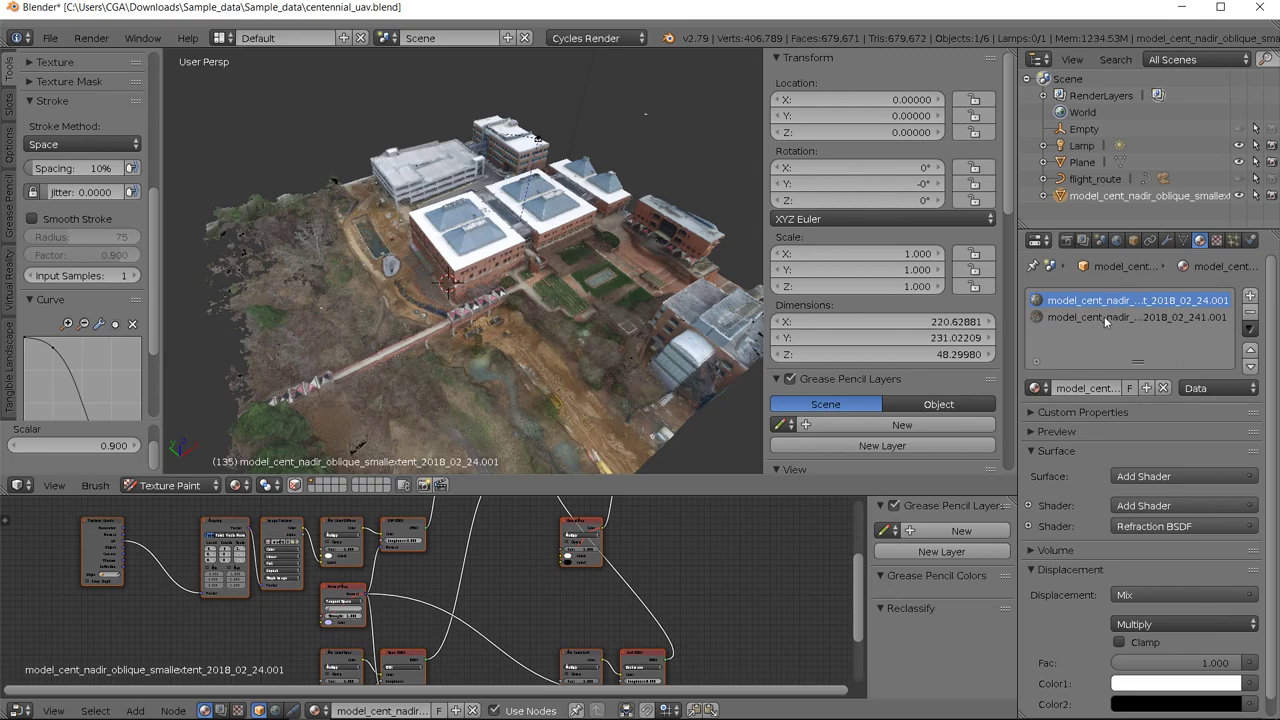
pyautogui.click(1249, 313)
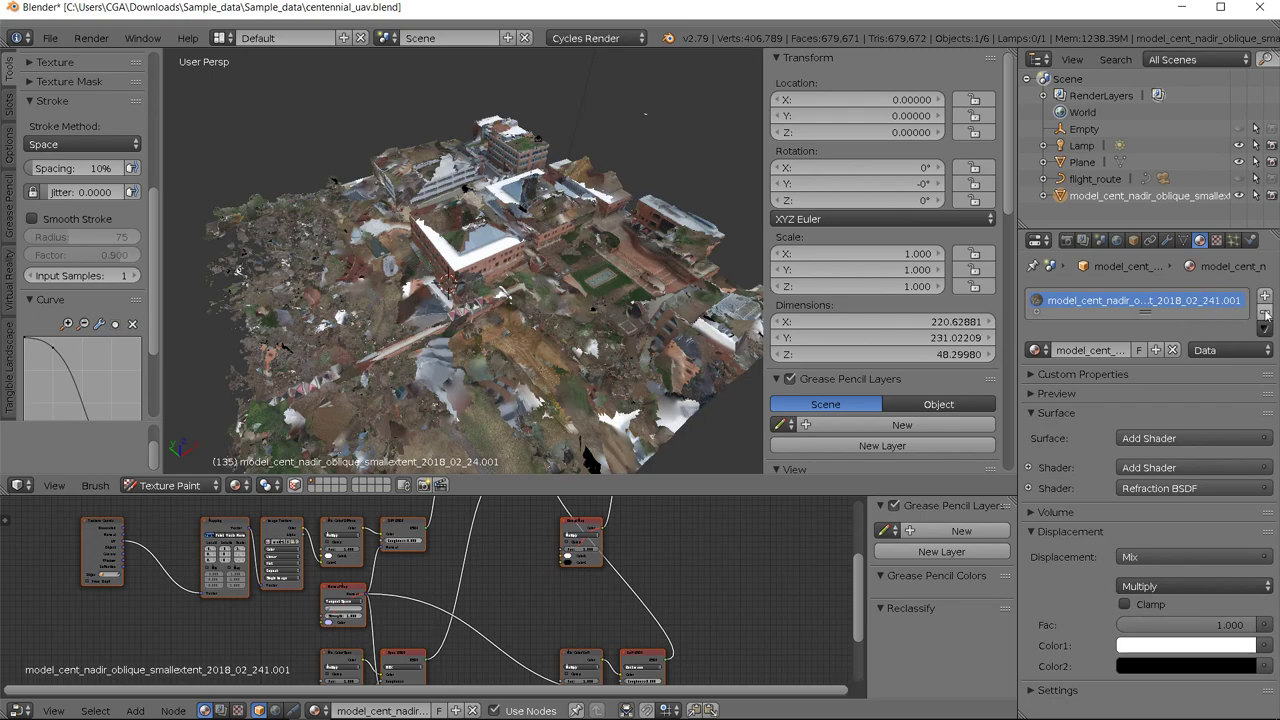
pyautogui.click(1264, 314)
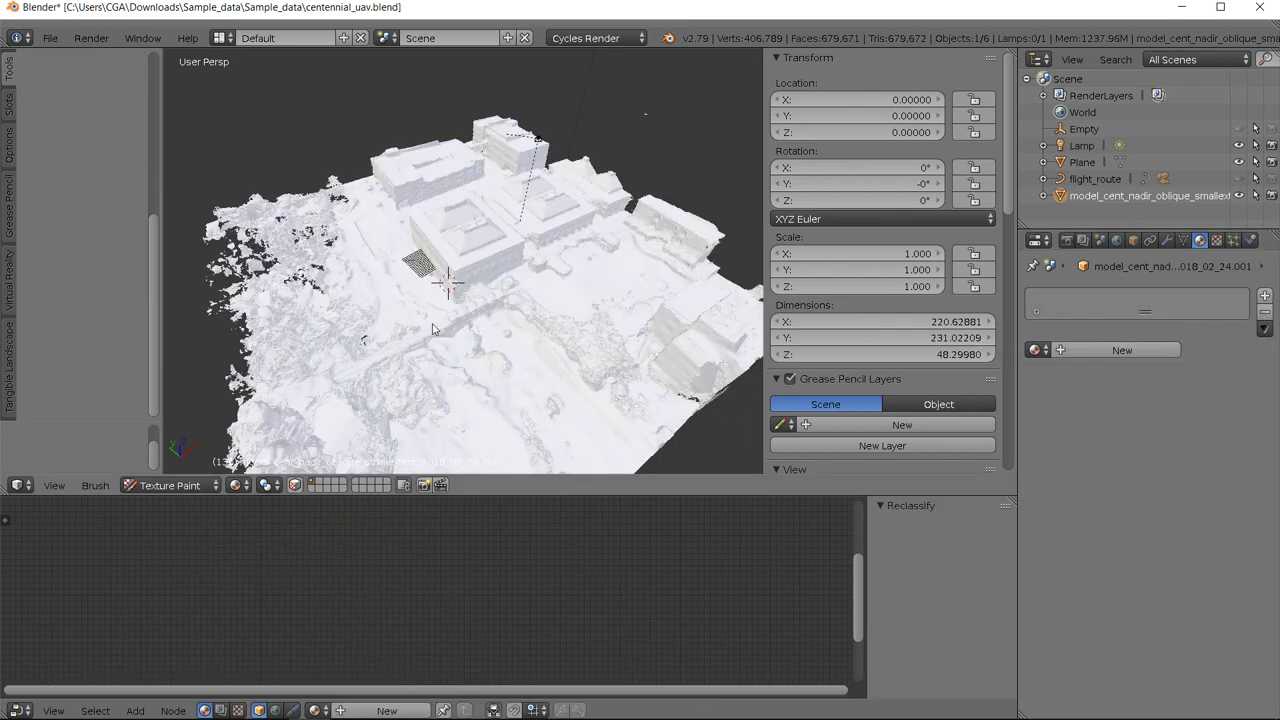
# Step: Examine the mesh surface without materials and check the list of materials available in the file
pyautogui.scroll(1, 432, 329)
pyautogui.scroll(-1, 432, 329)
pyautogui.moveTo(432, 329); pyautogui.dragTo(438, 291, button='middle')
pyautogui.scroll(2, 449, 314)
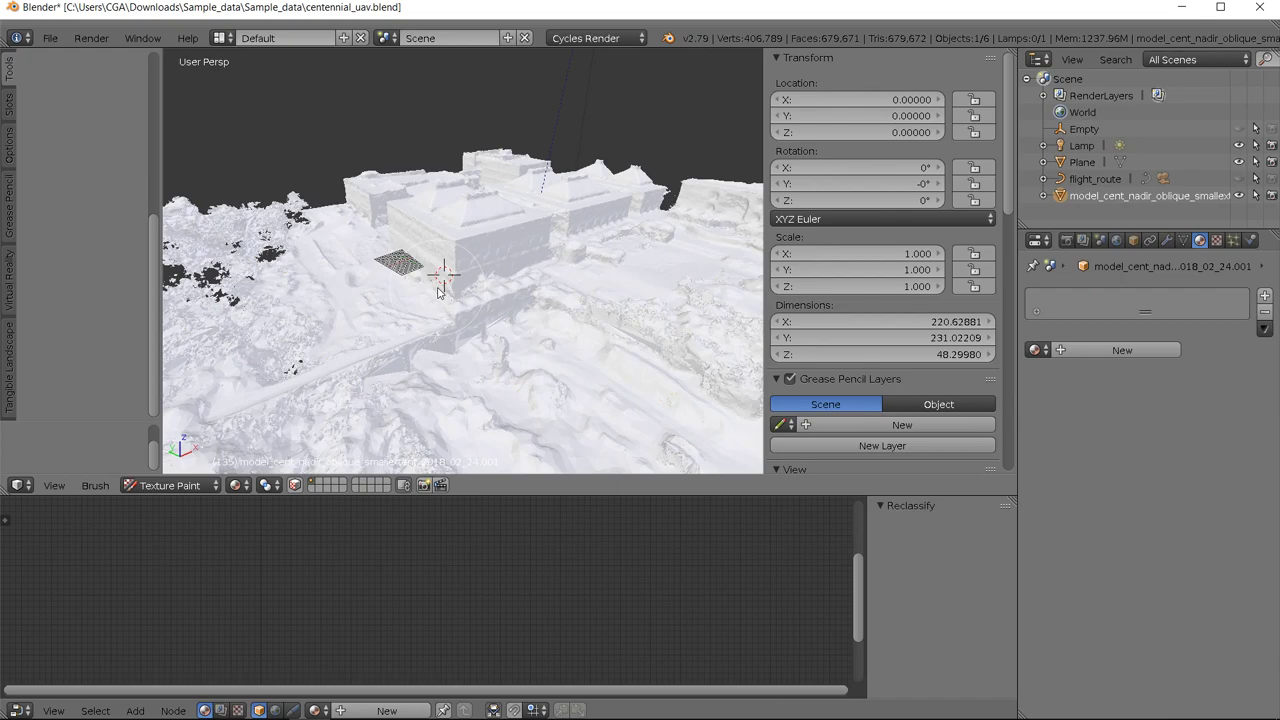
pyautogui.moveTo(438, 291); pyautogui.dragTo(450, 306, button='middle')
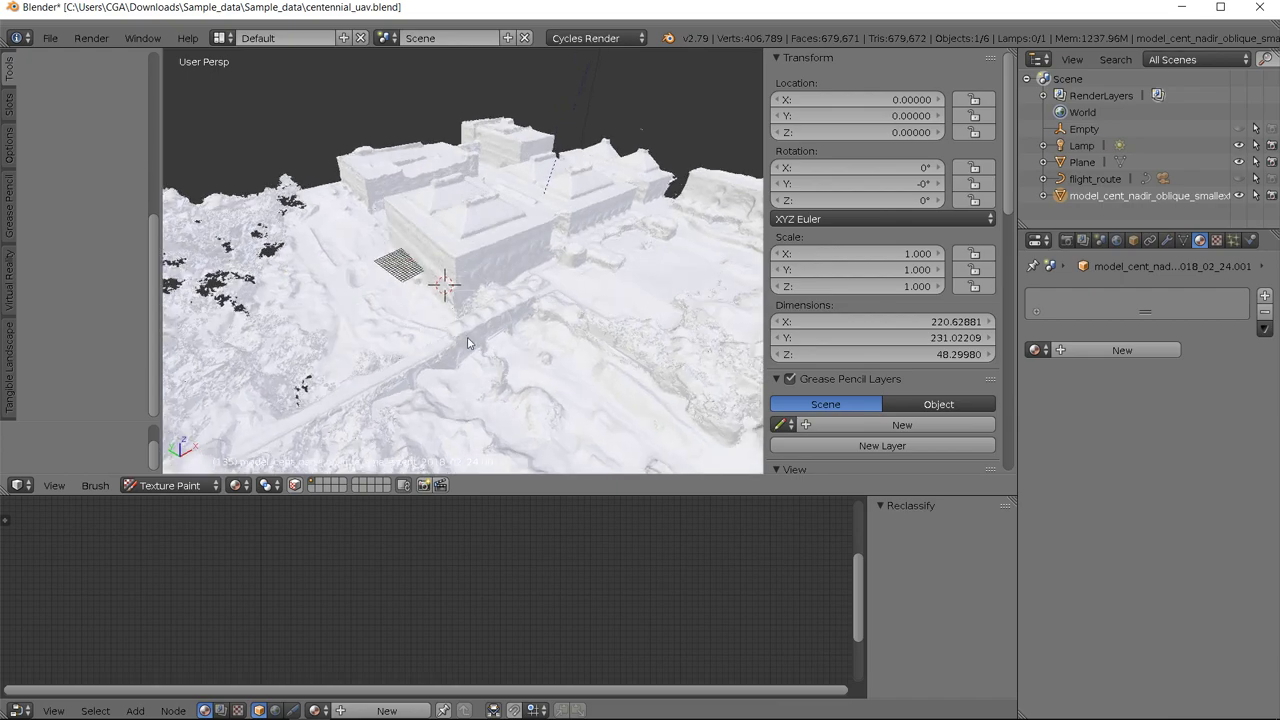
pyautogui.scroll(-1, 469, 339)
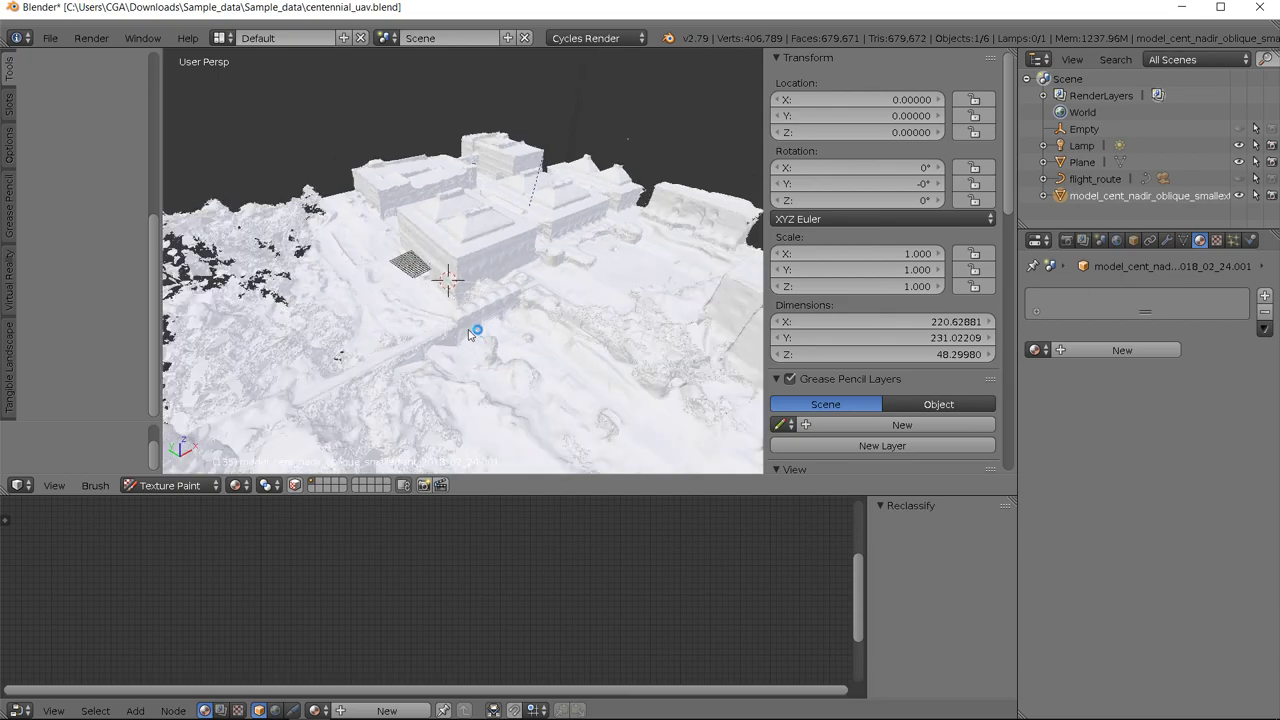
pyautogui.scroll(5, 475, 335)
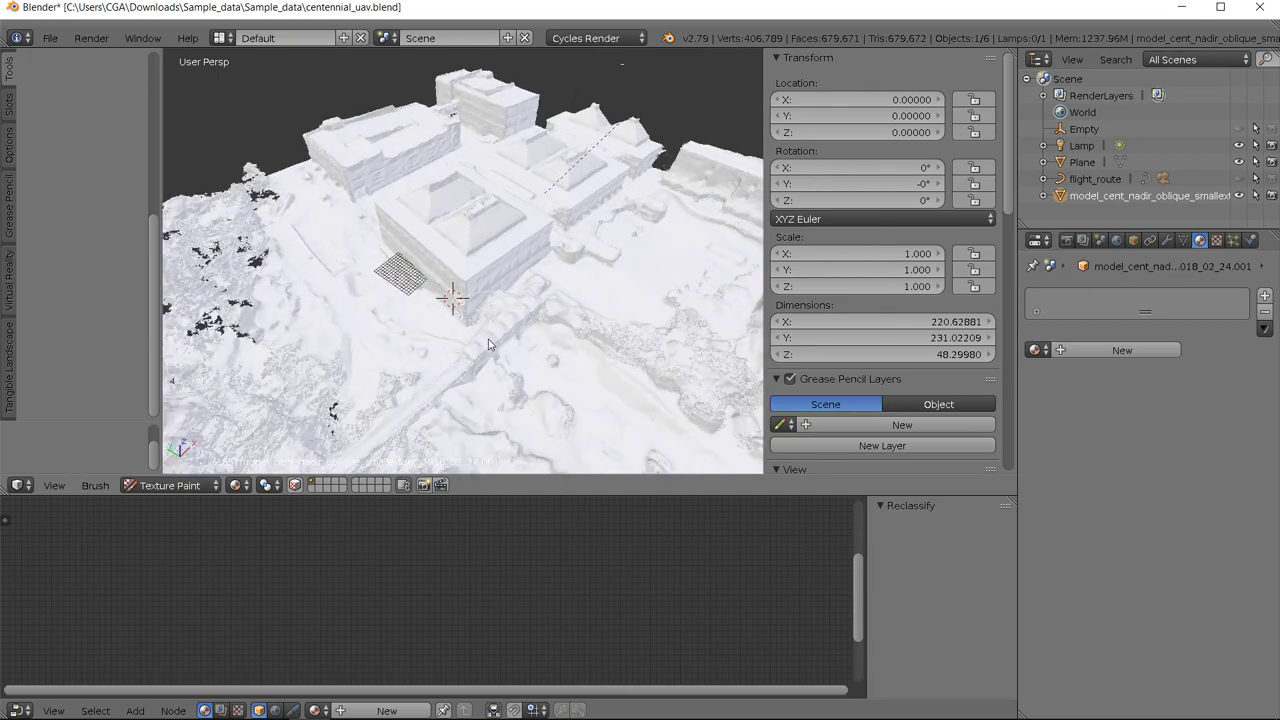
pyautogui.moveTo(483, 332); pyautogui.dragTo(481, 329, button='middle')
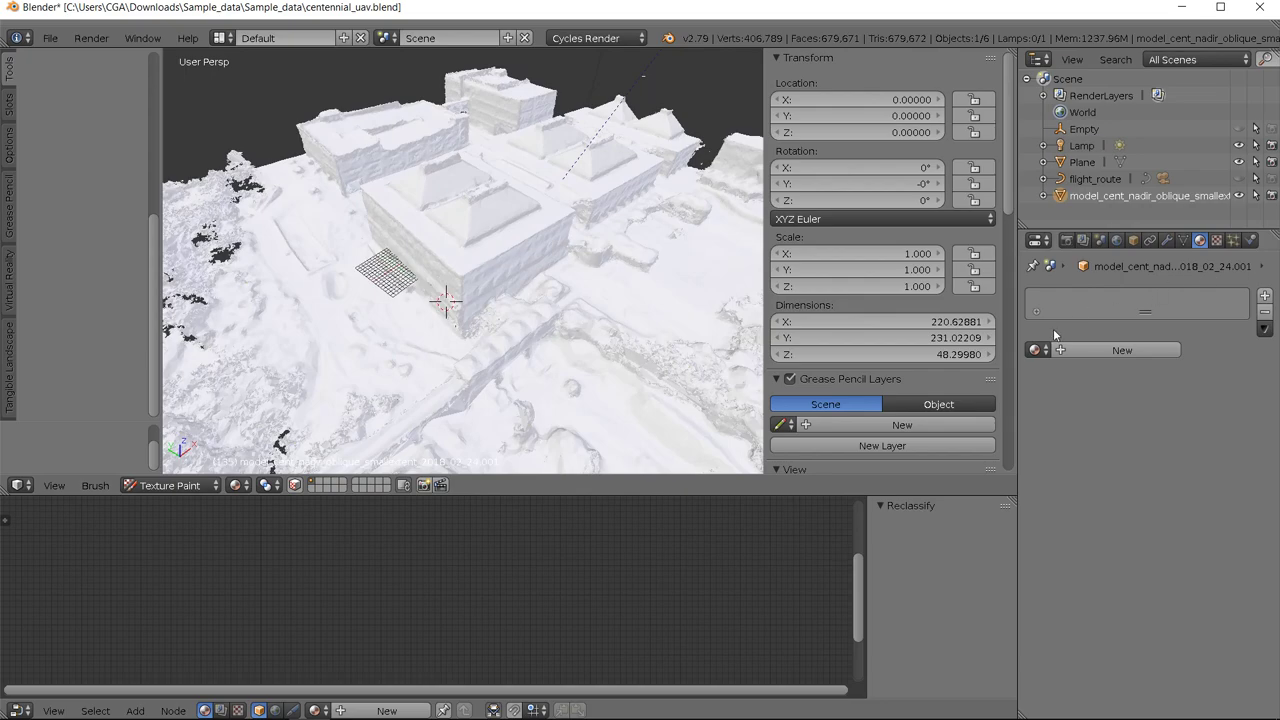
pyautogui.click(1039, 349)
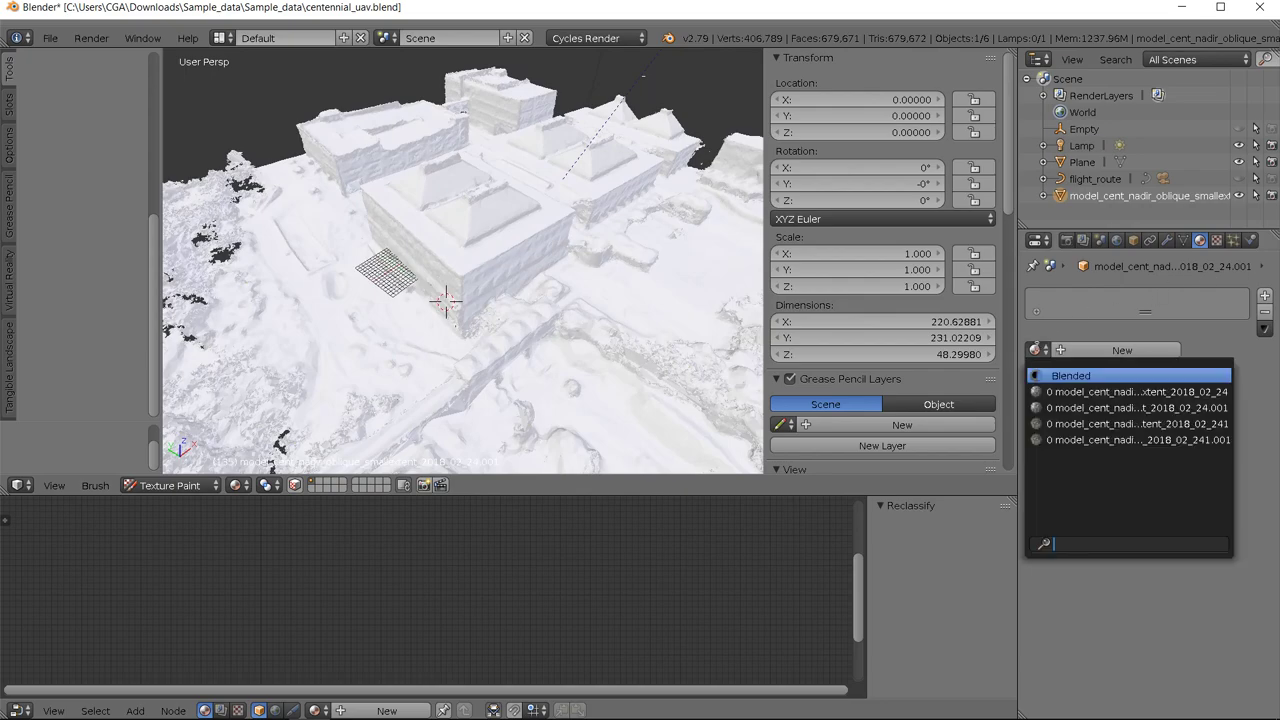
pyautogui.click(1038, 349)
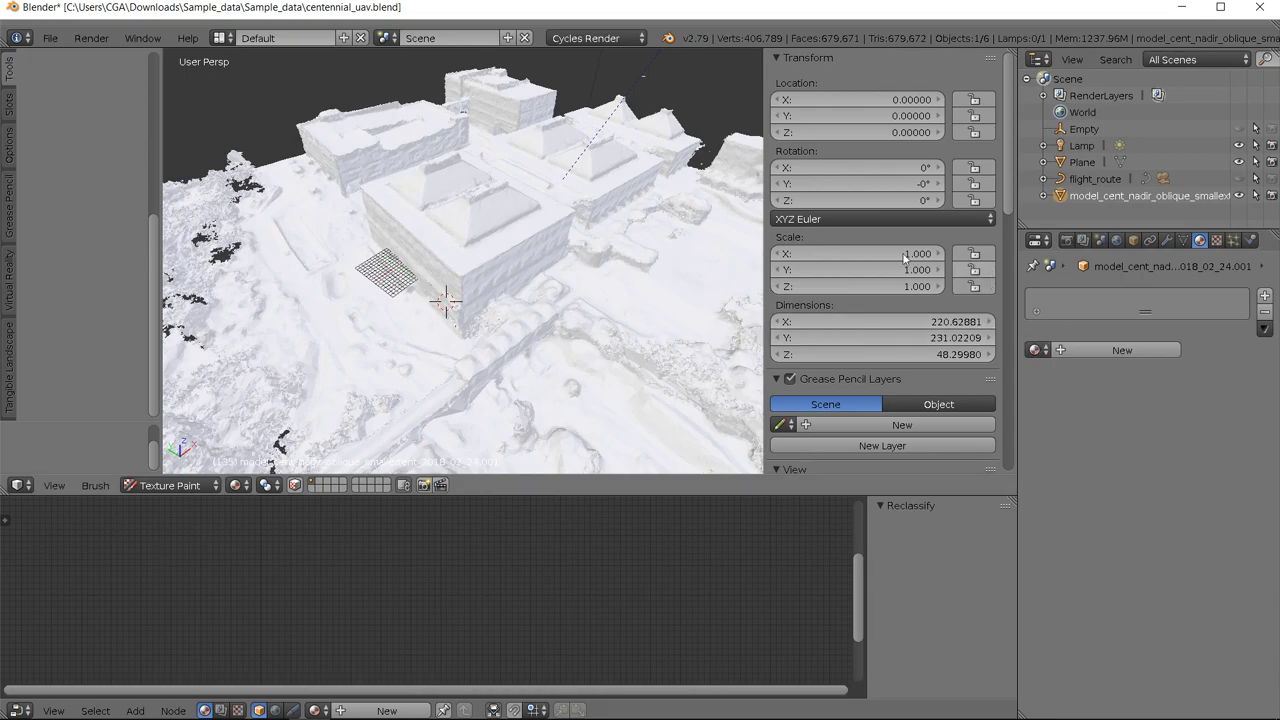
pyautogui.scroll(-3, 445, 290)
pyautogui.scroll(-4, 446, 272)
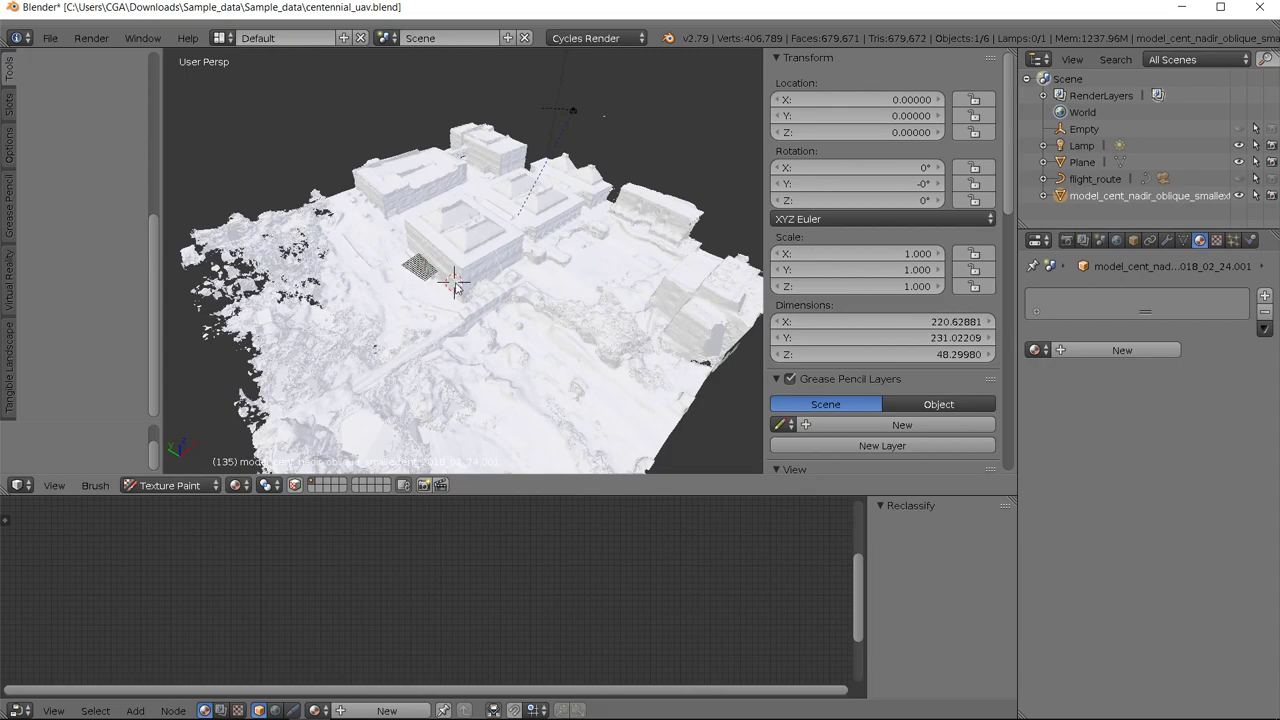
pyautogui.scroll(5, 443, 305)
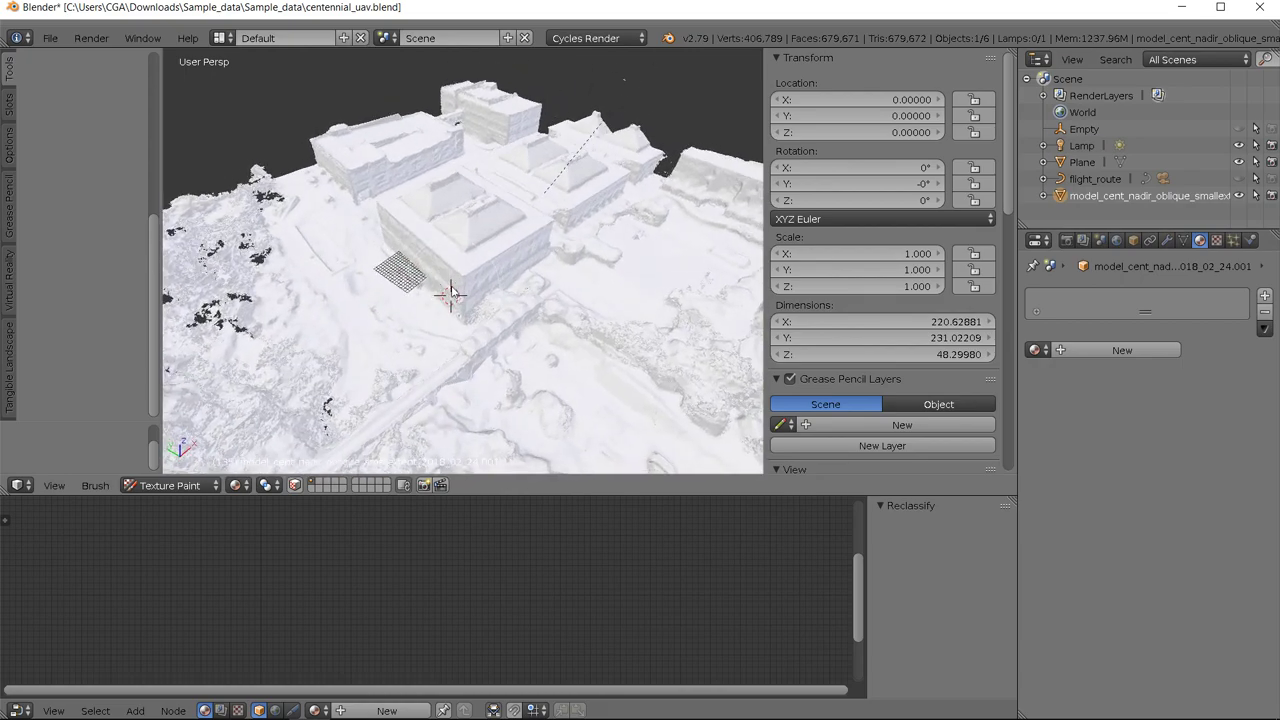
pyautogui.scroll(1, 448, 298)
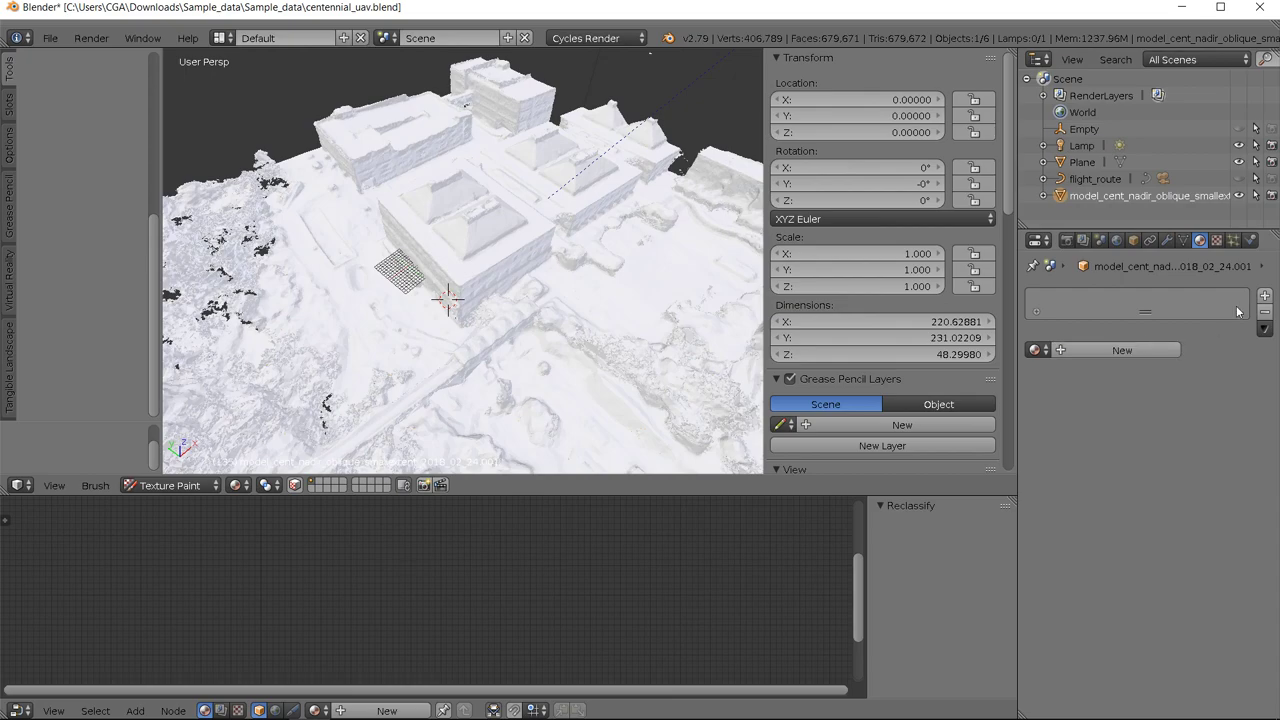
# Step: Create a new material on the mesh and name it solar
pyautogui.click(1126, 349)
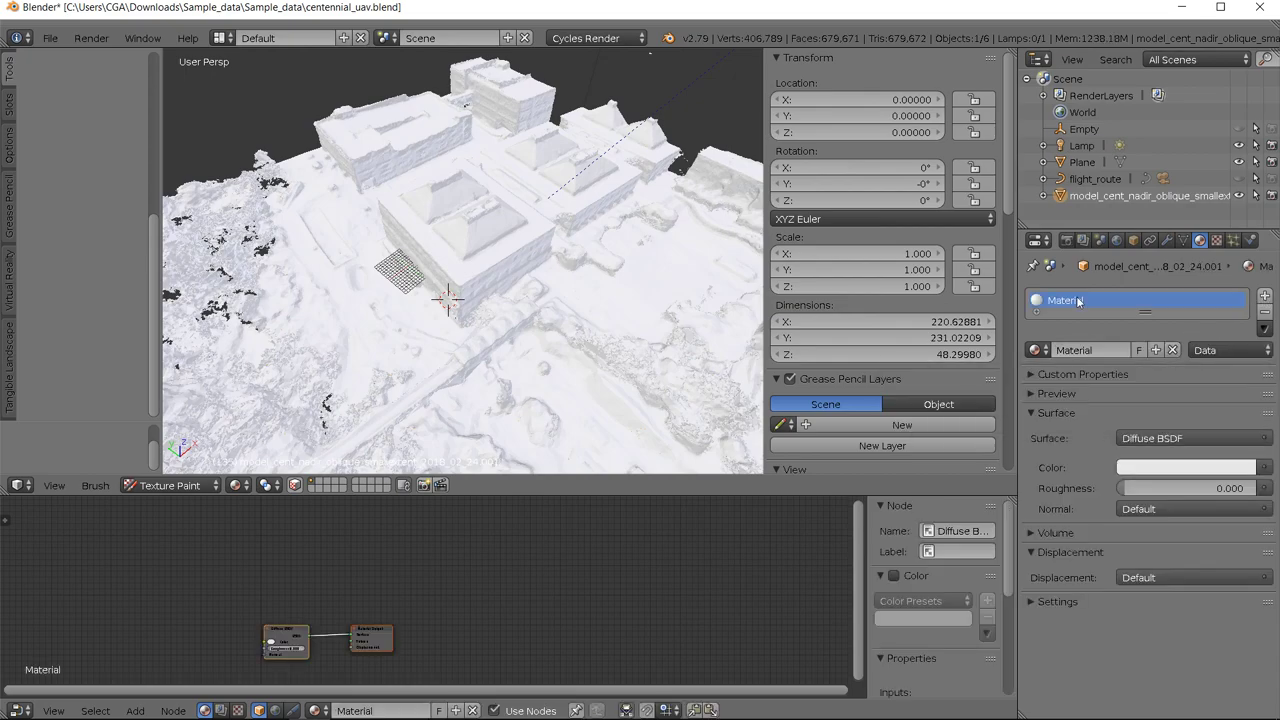
pyautogui.click(1108, 350)
pyautogui.write('solar')
pyautogui.press('Return')
# Step: Enlarge the node editor area upward and frame the Diffuse BSDF and Material Output nodes
pyautogui.scroll(4, 444, 574)
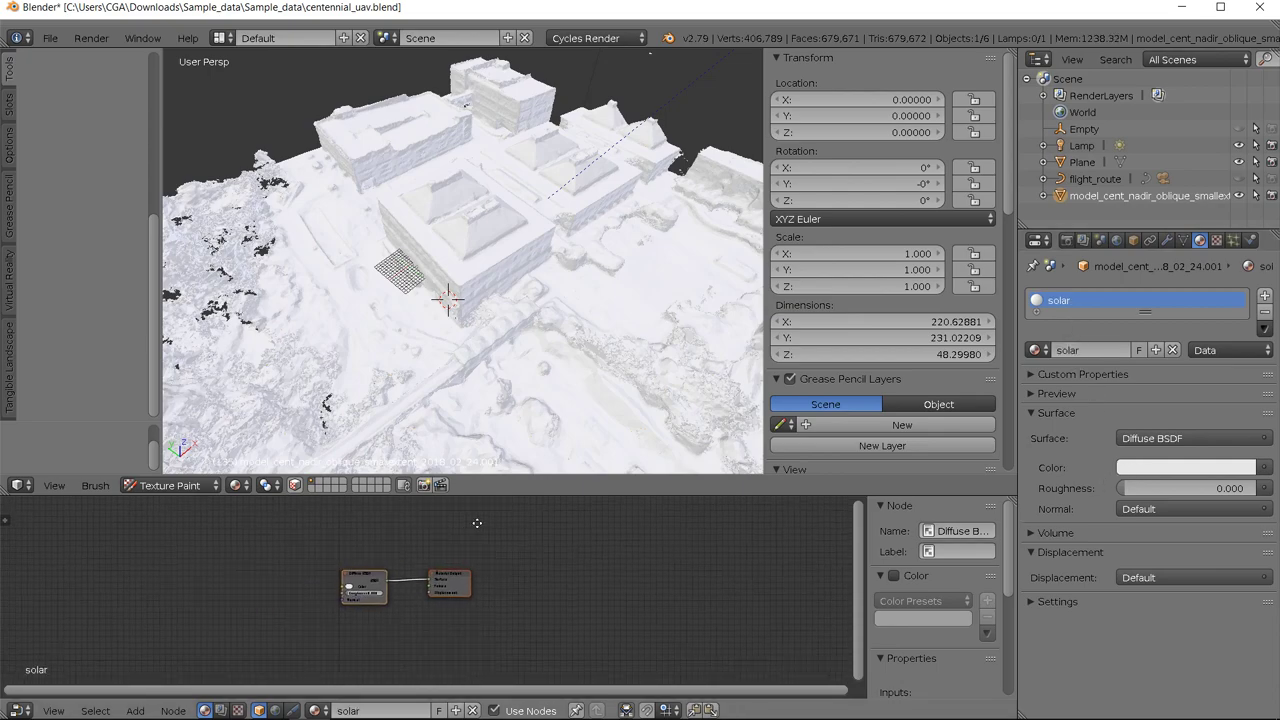
pyautogui.moveTo(446, 566); pyautogui.dragTo(433, 657, button='middle')
pyautogui.scroll(2, 424, 597)
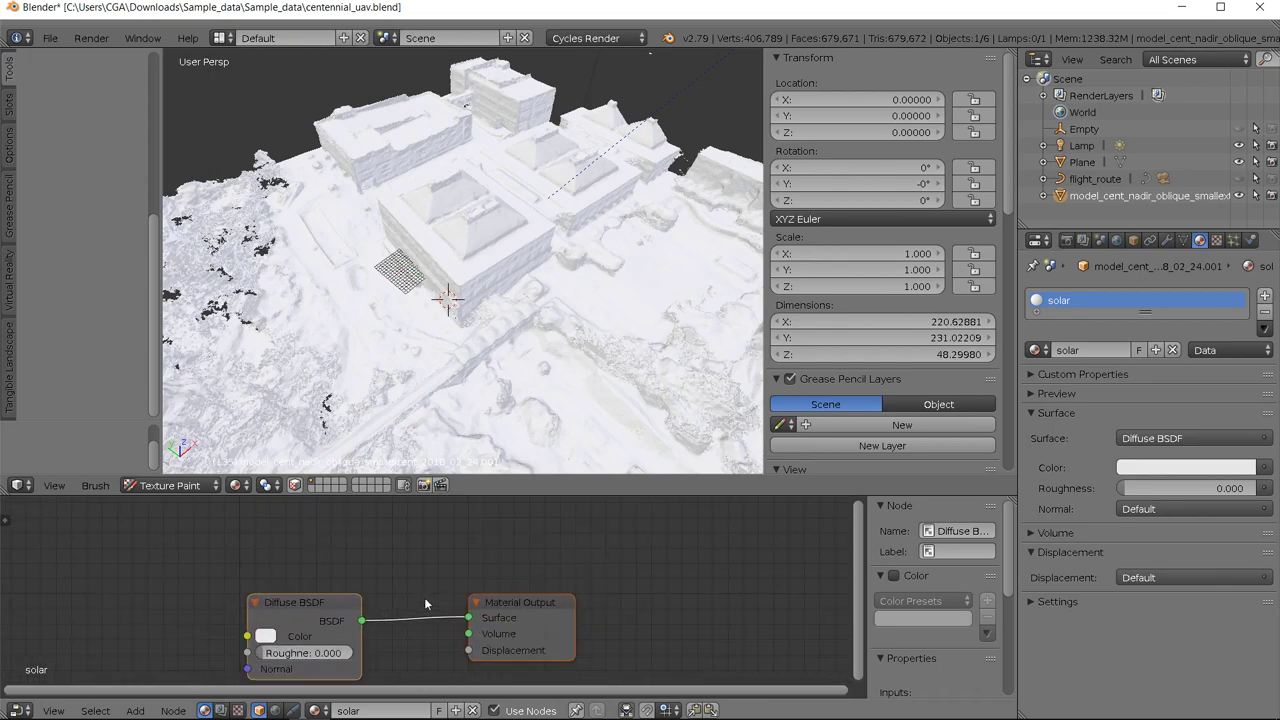
pyautogui.moveTo(424, 597); pyautogui.dragTo(437, 533, button='middle')
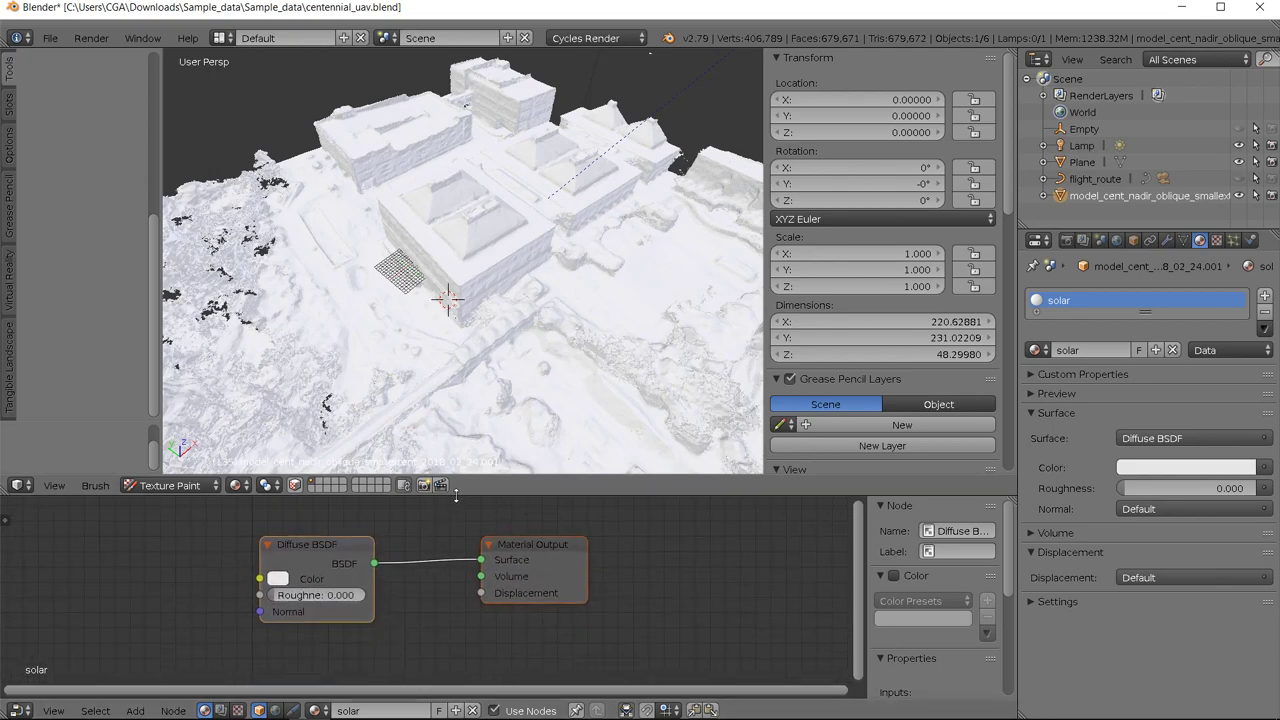
pyautogui.moveTo(453, 496); pyautogui.dragTo(453, 368)
pyautogui.scroll(-1, 420, 472)
pyautogui.moveTo(420, 472); pyautogui.dragTo(470, 495, button='middle')
pyautogui.scroll(2, 484, 460)
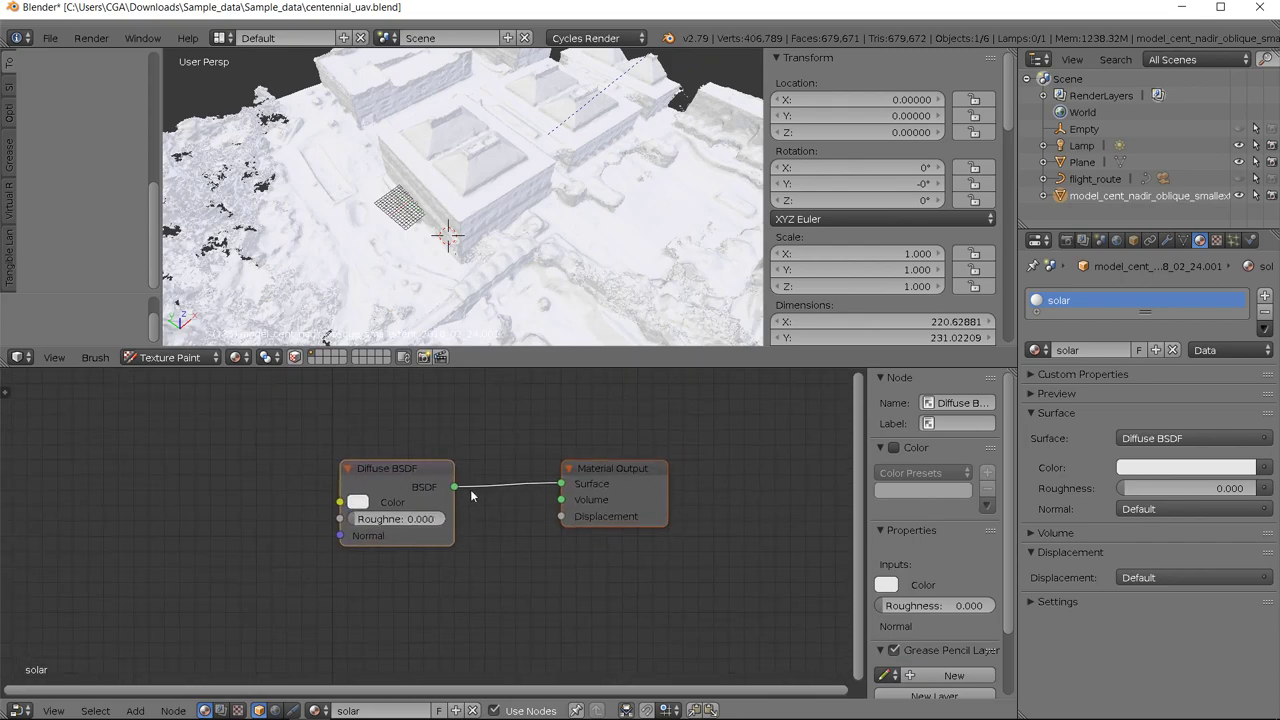
pyautogui.scroll(1, 441, 507)
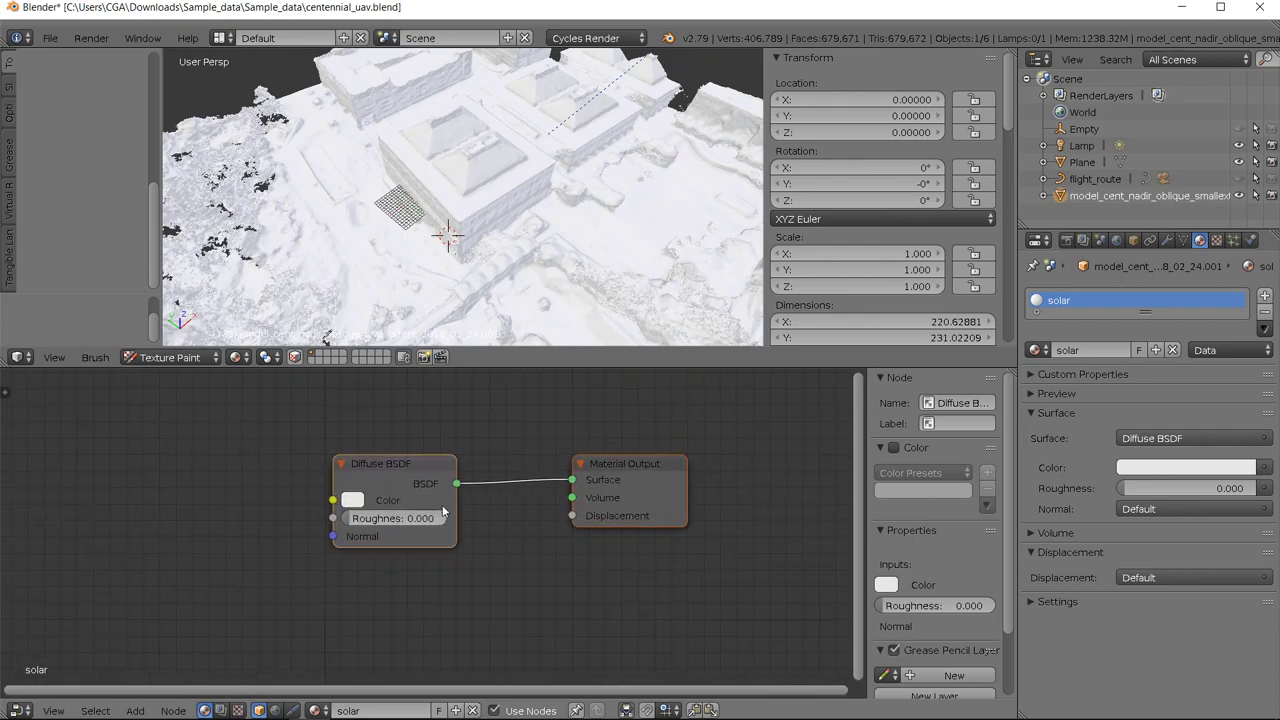
pyautogui.moveTo(415, 499); pyautogui.dragTo(365, 491, button='middle')
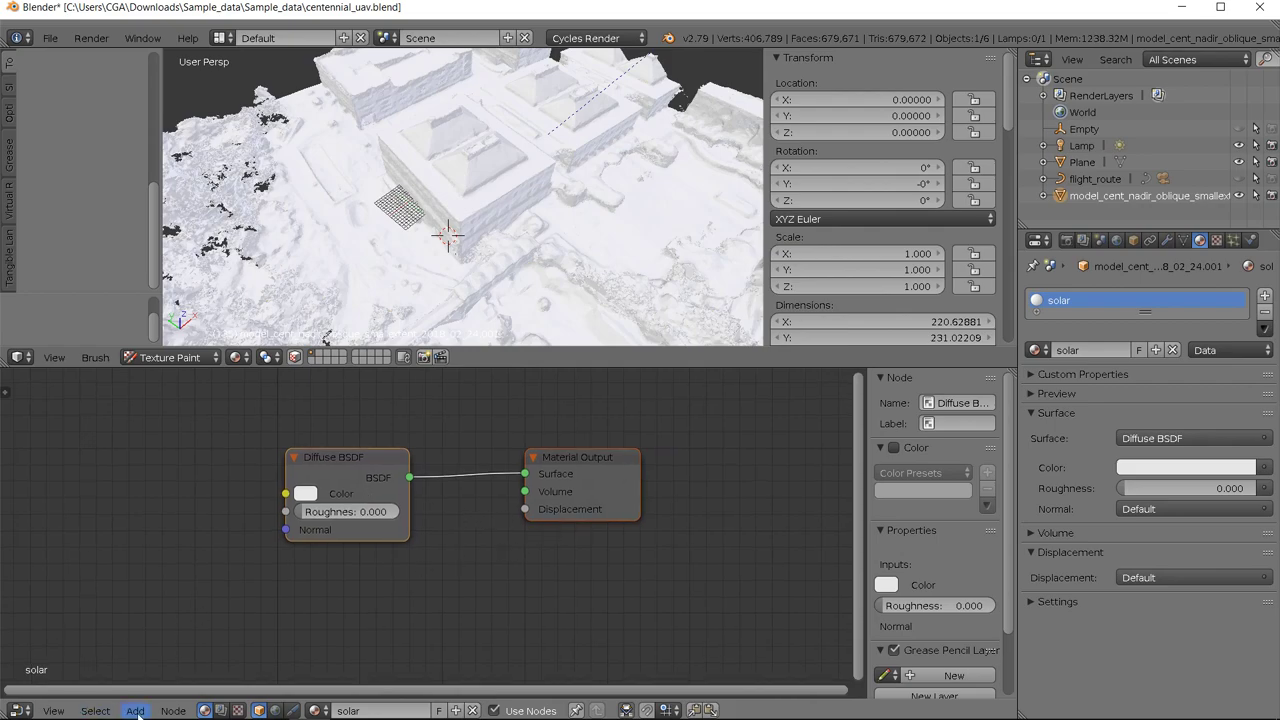
# Step: Assign an Image Texture to the Color input of the solar material's Diffuse BSDF
pyautogui.click(1266, 472)
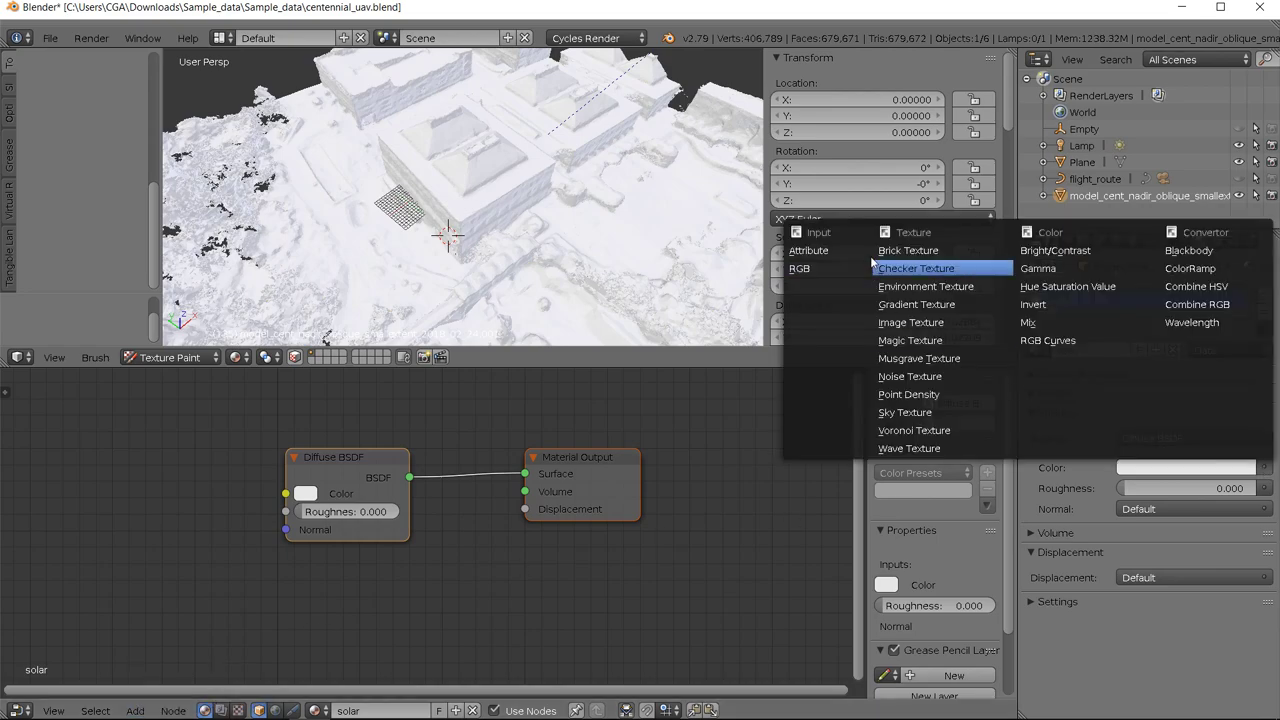
pyautogui.click(917, 323)
pyautogui.scroll(-1, 478, 542)
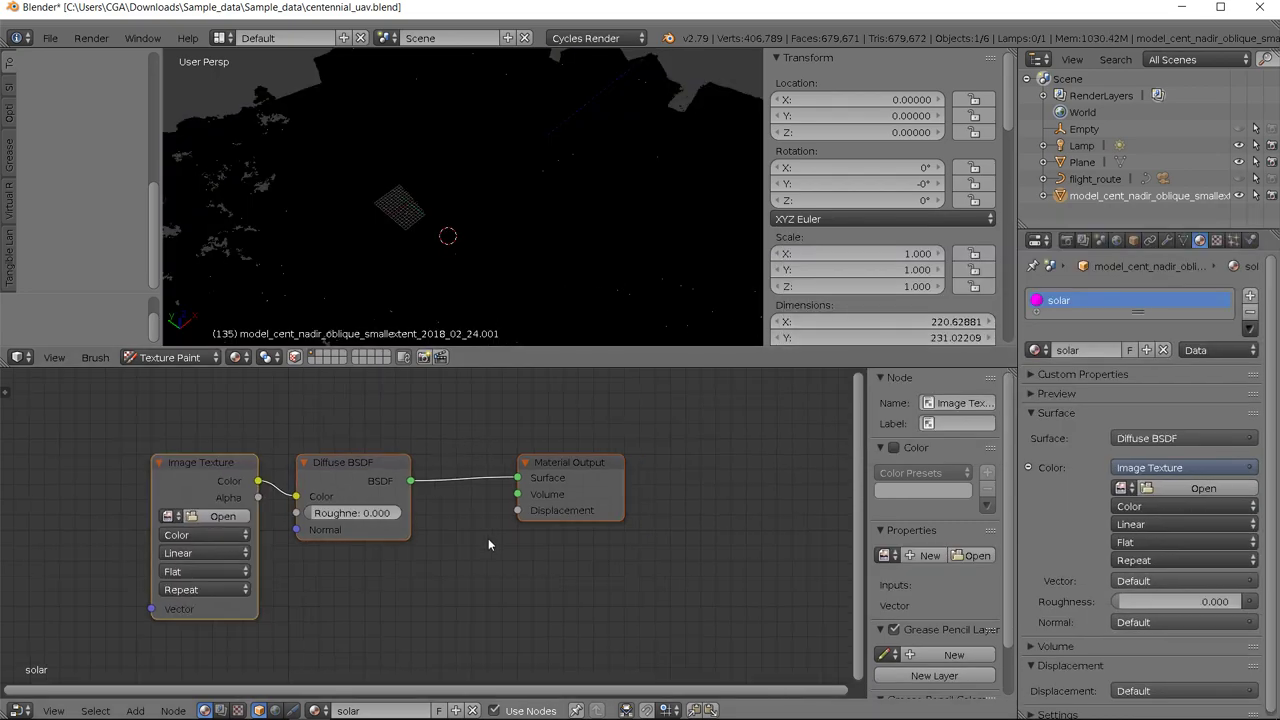
pyautogui.moveTo(489, 543); pyautogui.dragTo(606, 538, button='middle')
pyautogui.scroll(-1, 598, 541)
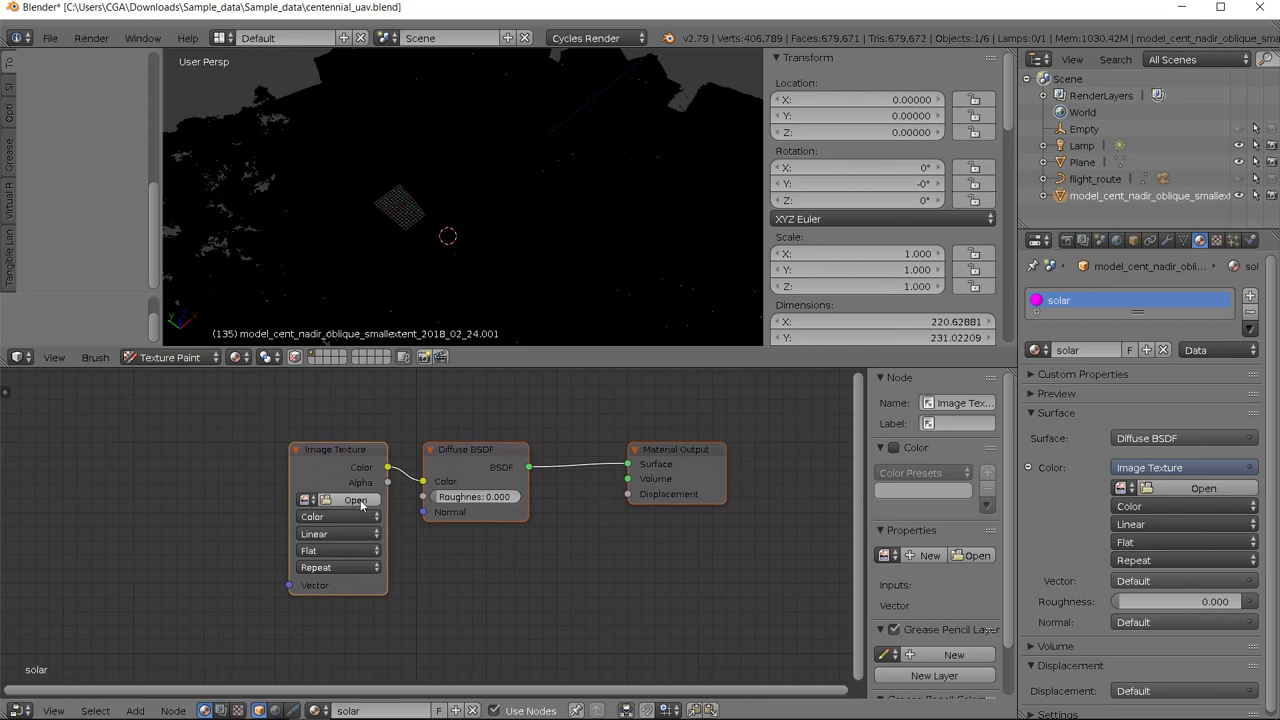
# Step: Load irradiance.png from the Sample_data folder into the solar material's Image Texture node
pyautogui.moveTo(329, 505); pyautogui.dragTo(321, 549, button='middle')
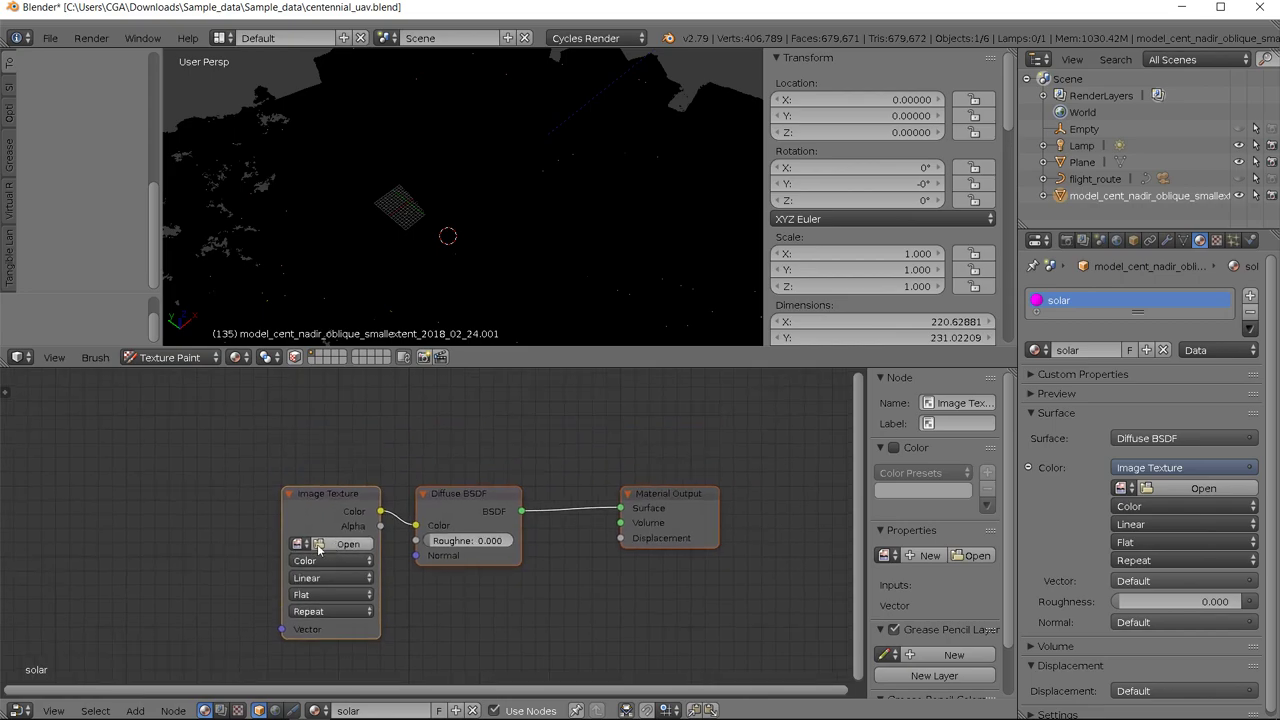
pyautogui.scroll(1, 320, 548)
pyautogui.scroll(-1, 320, 548)
pyautogui.click(322, 546)
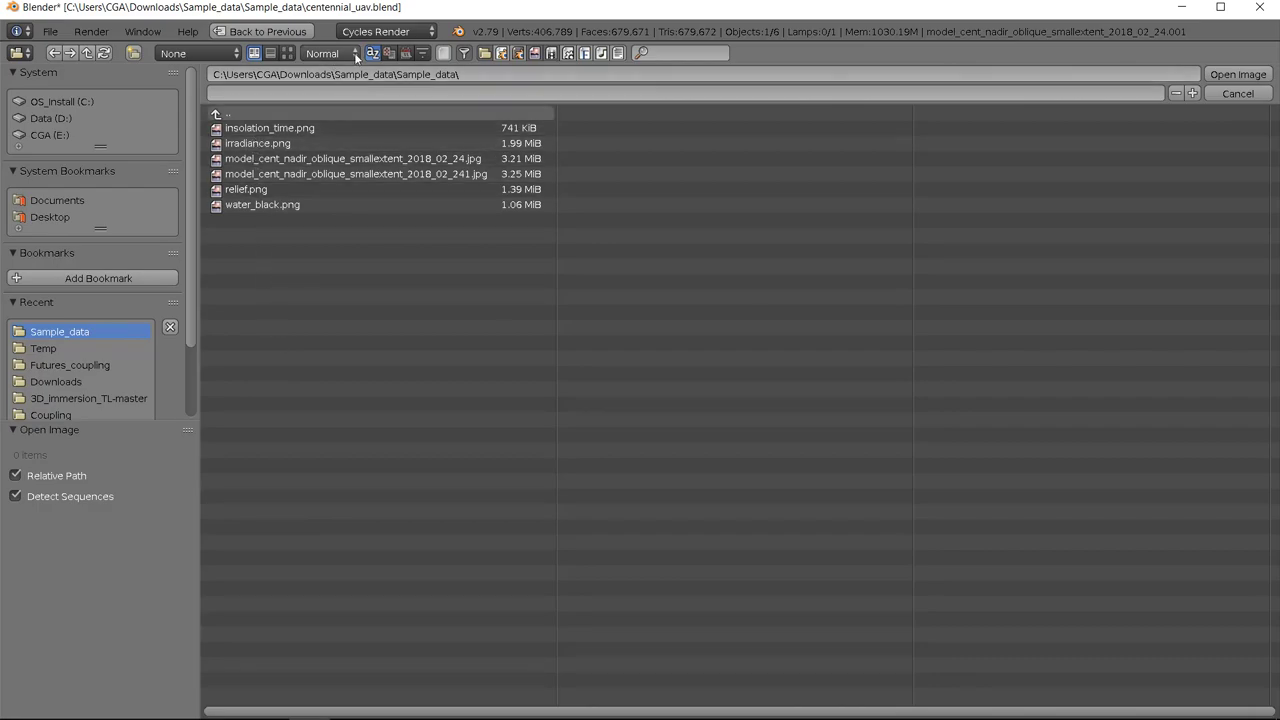
pyautogui.click(287, 53)
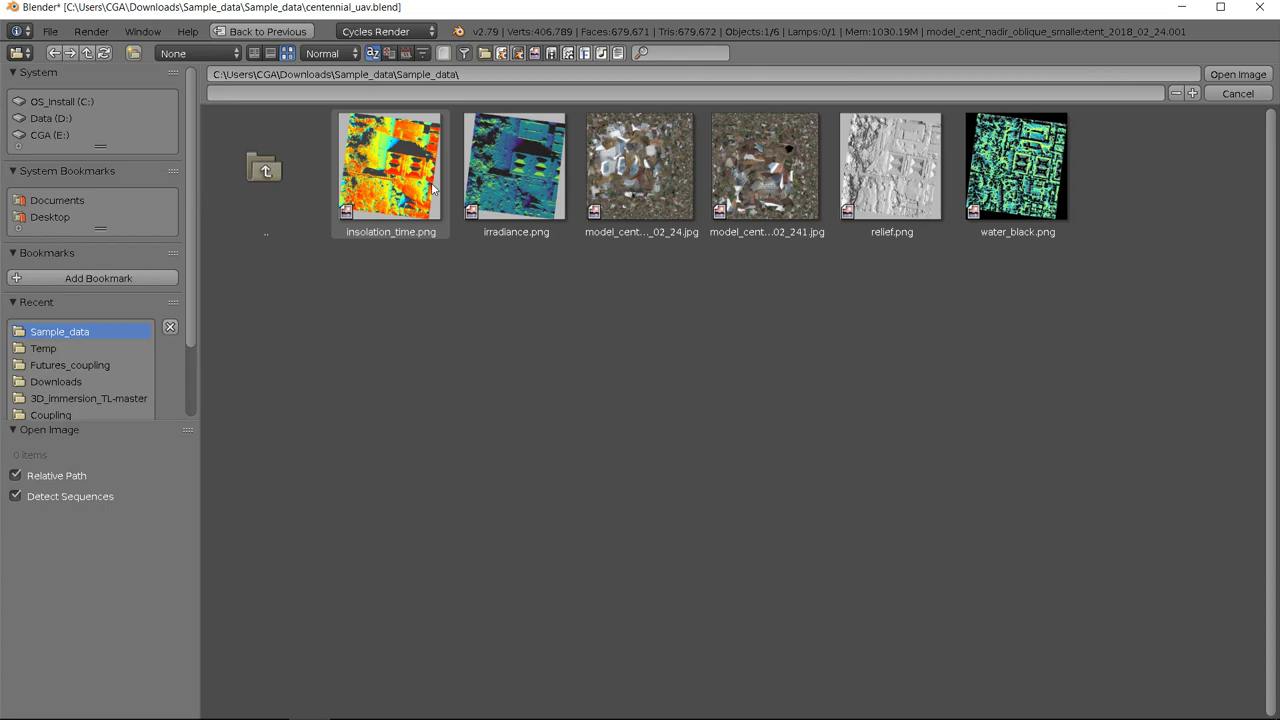
pyautogui.click(525, 178)
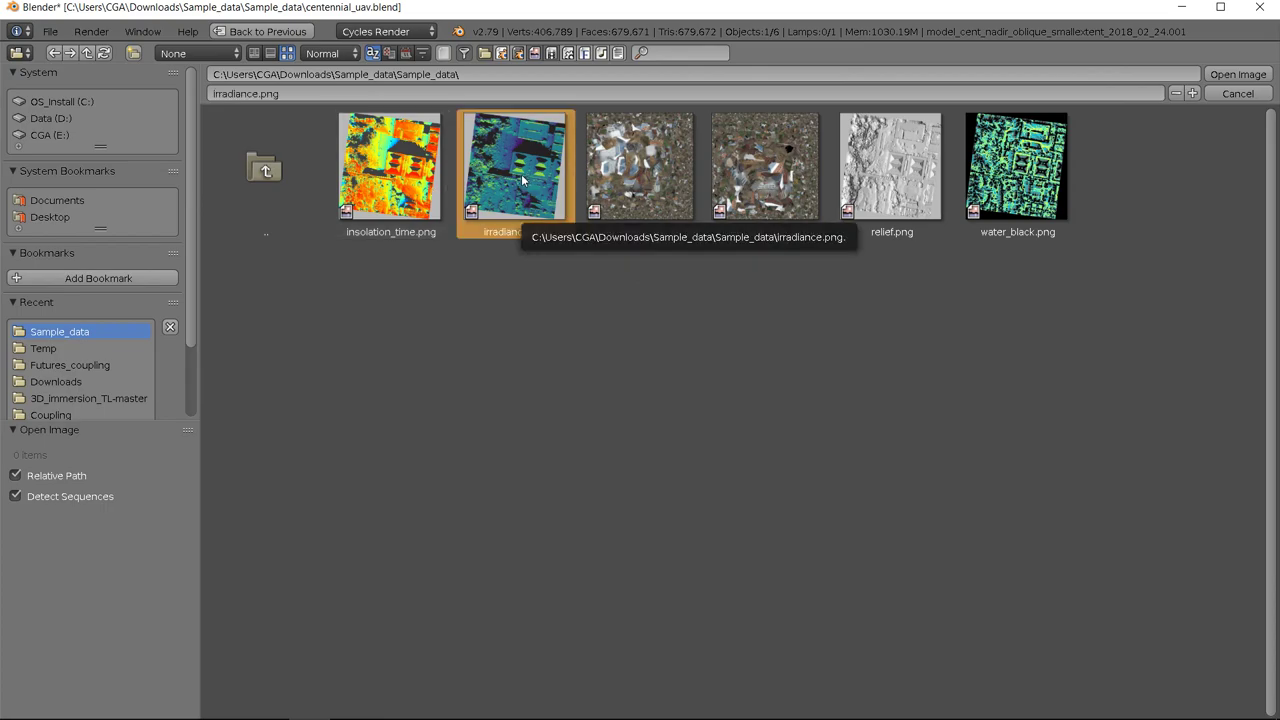
pyautogui.doubleClick(521, 176)
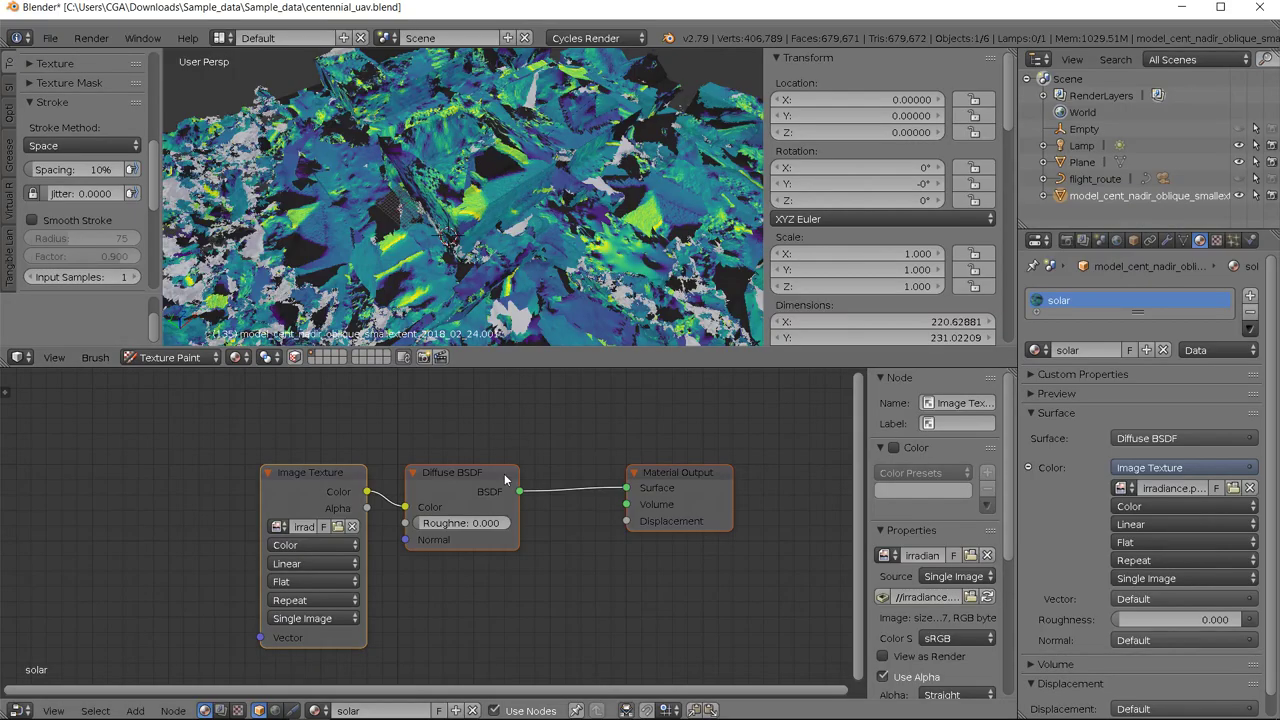
# Step: Move the Diffuse BSDF node slightly away from the Image Texture node, toward the Material Output
pyautogui.moveTo(503, 466); pyautogui.dragTo(545, 472, button='middle')
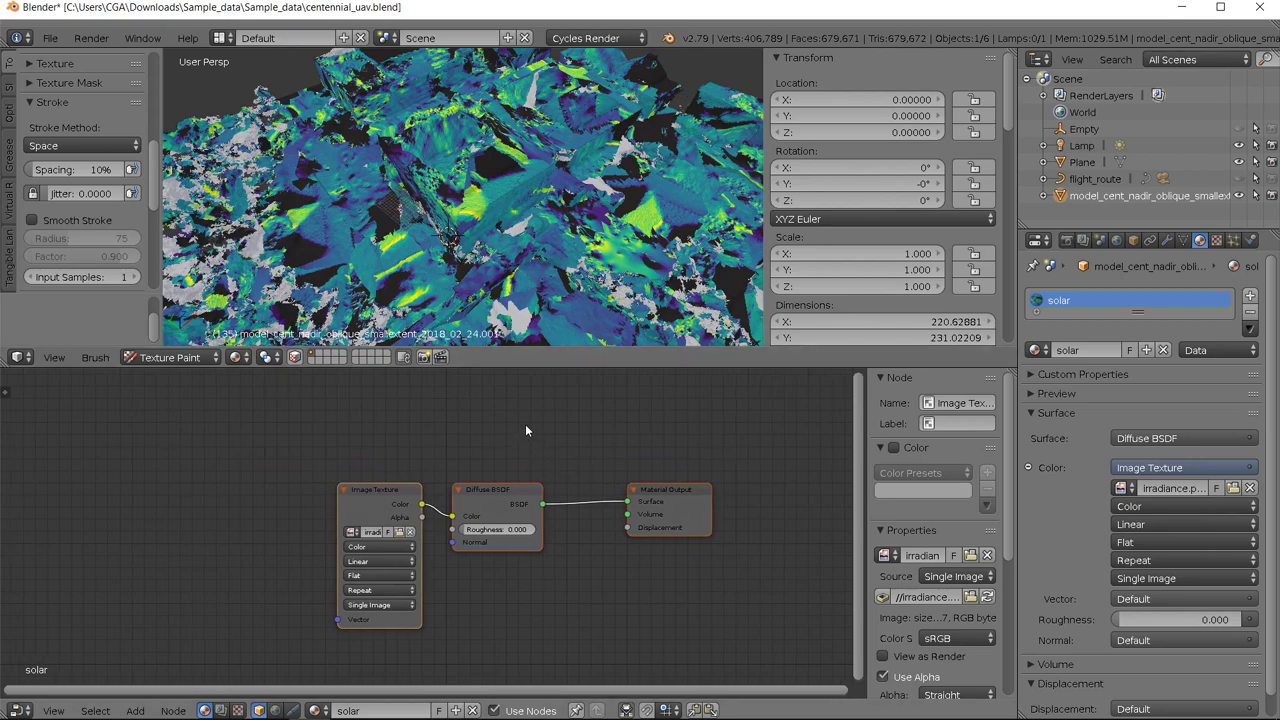
pyautogui.scroll(-1, 525, 422)
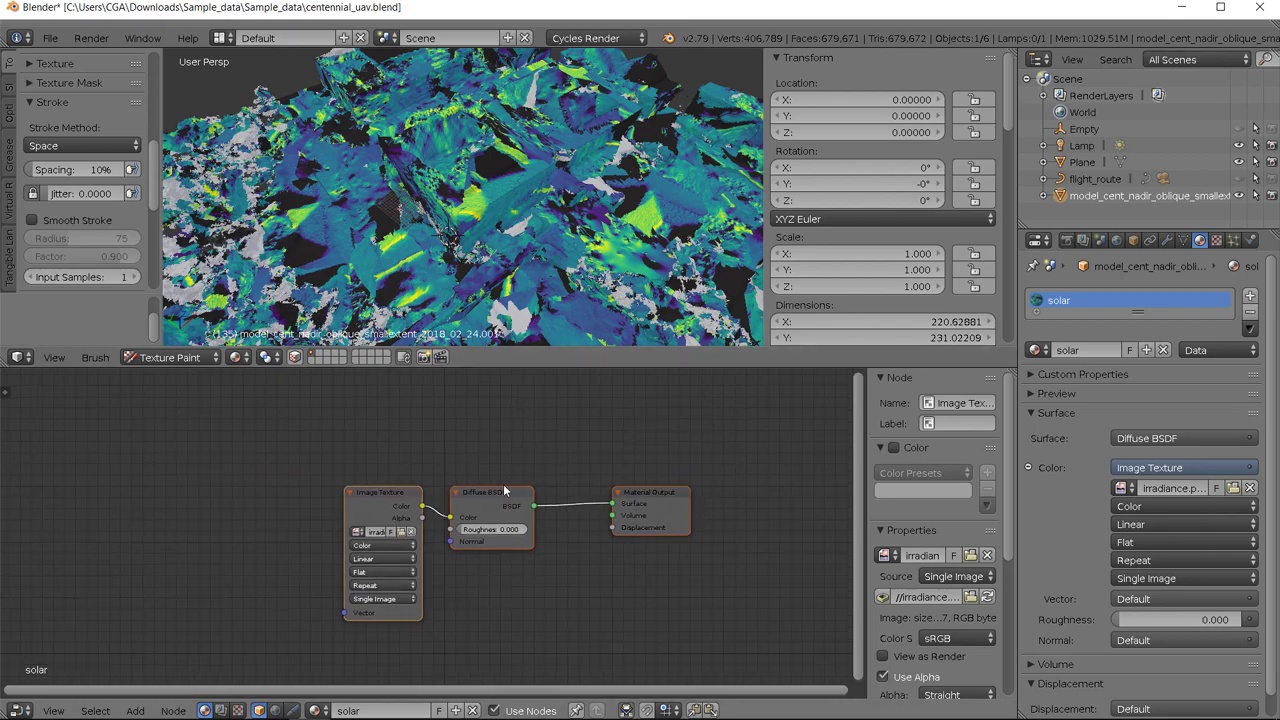
pyautogui.moveTo(503, 484); pyautogui.dragTo(523, 490)
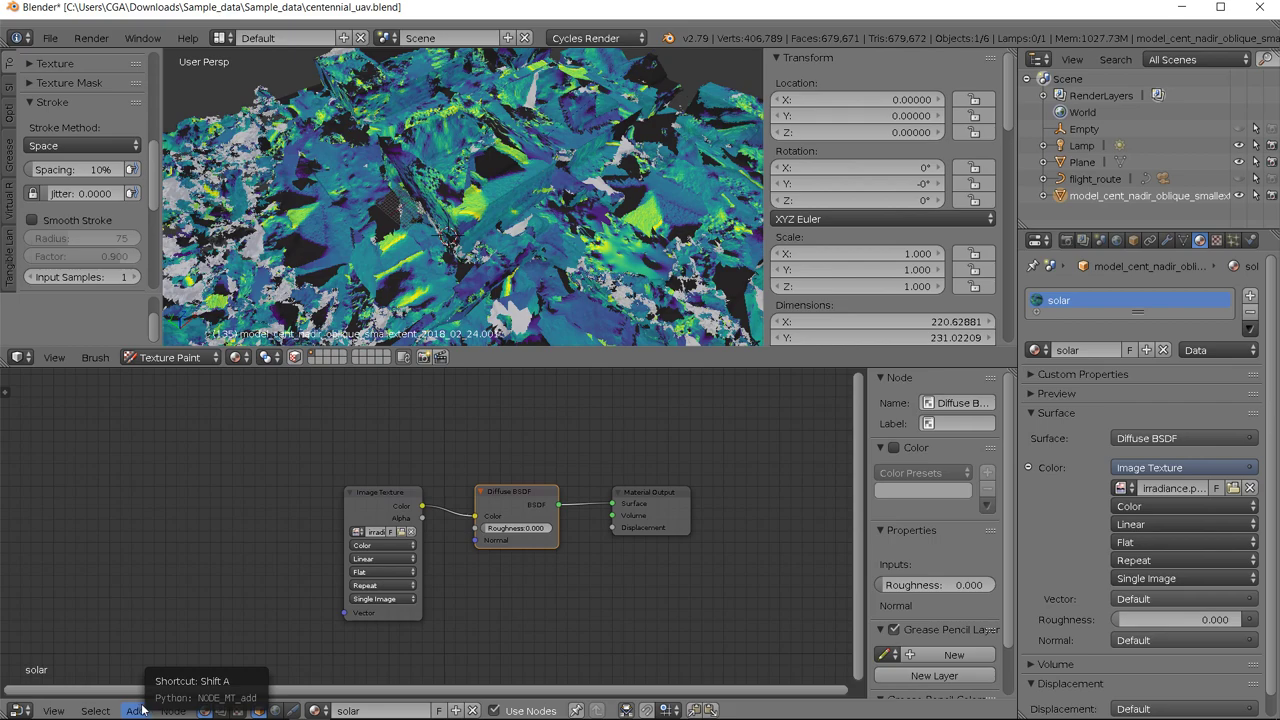
pyautogui.click(145, 709)
pyautogui.click(150, 690)
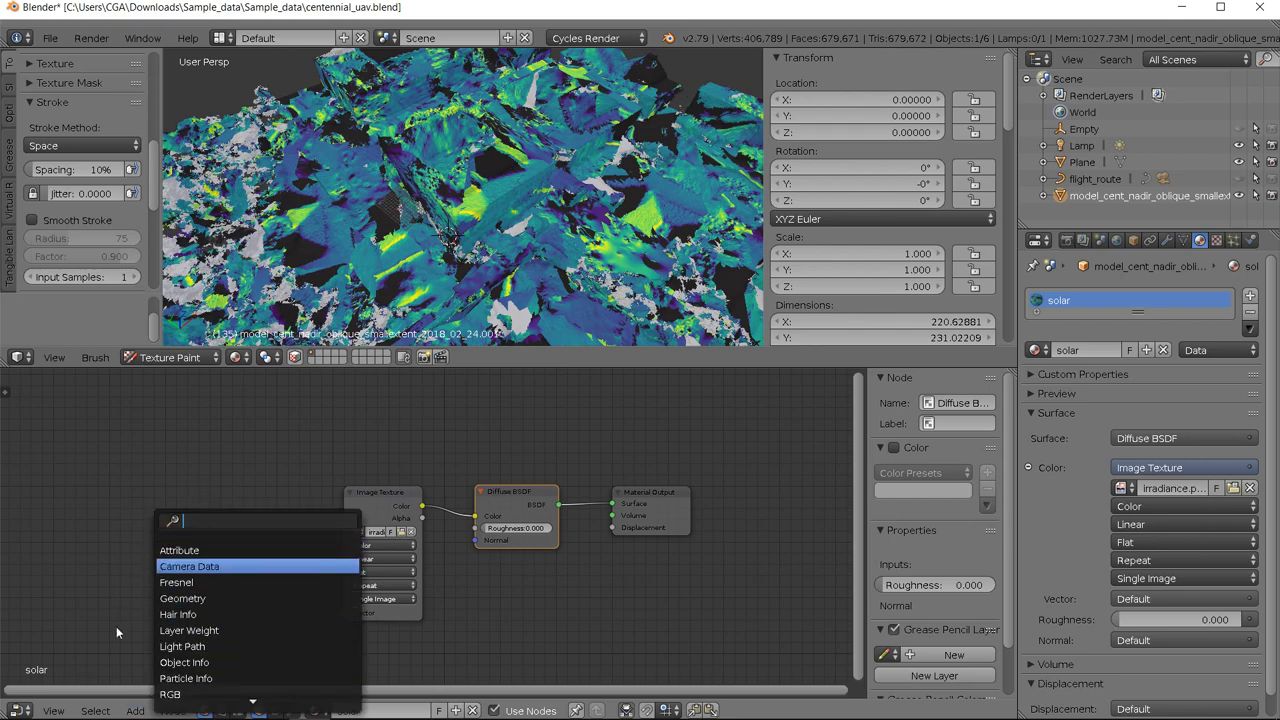
pyautogui.click(142, 709)
pyautogui.click(144, 710)
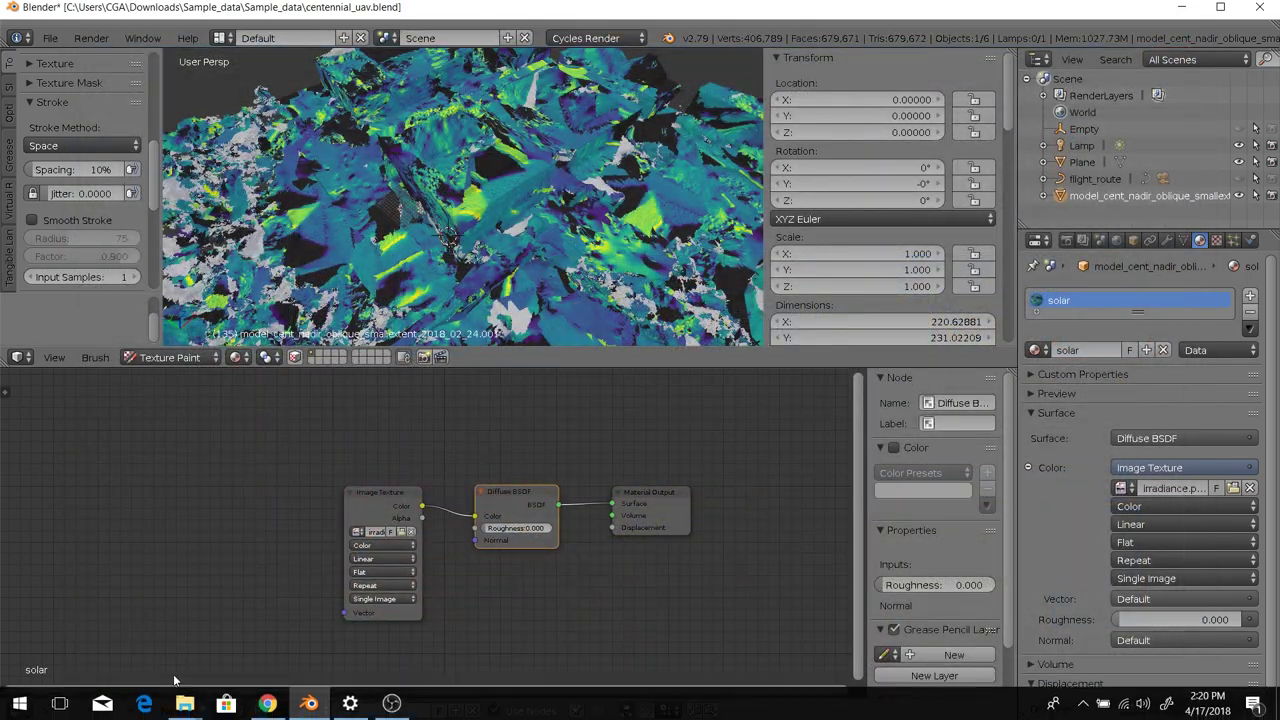
# Step: Search the node list for a Texture Coordinate node and place it before the Image Texture node
pyautogui.click(135, 710)
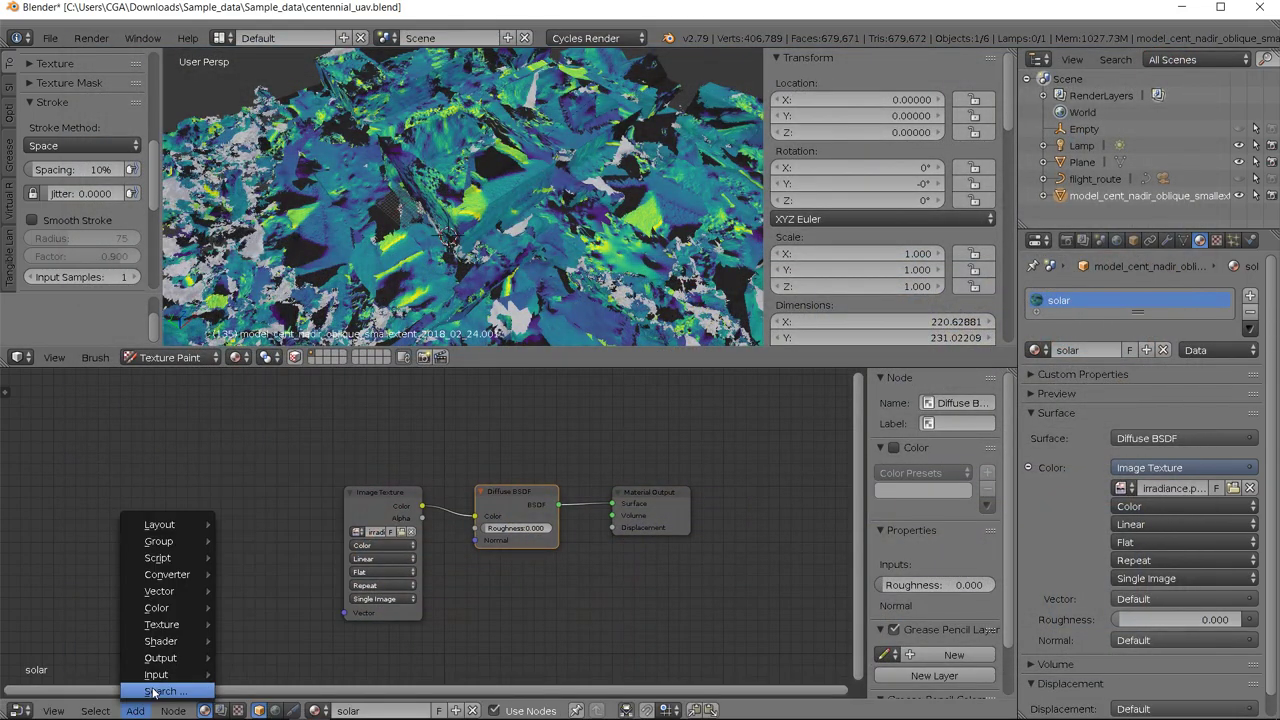
pyautogui.click(155, 691)
pyautogui.write('textur')
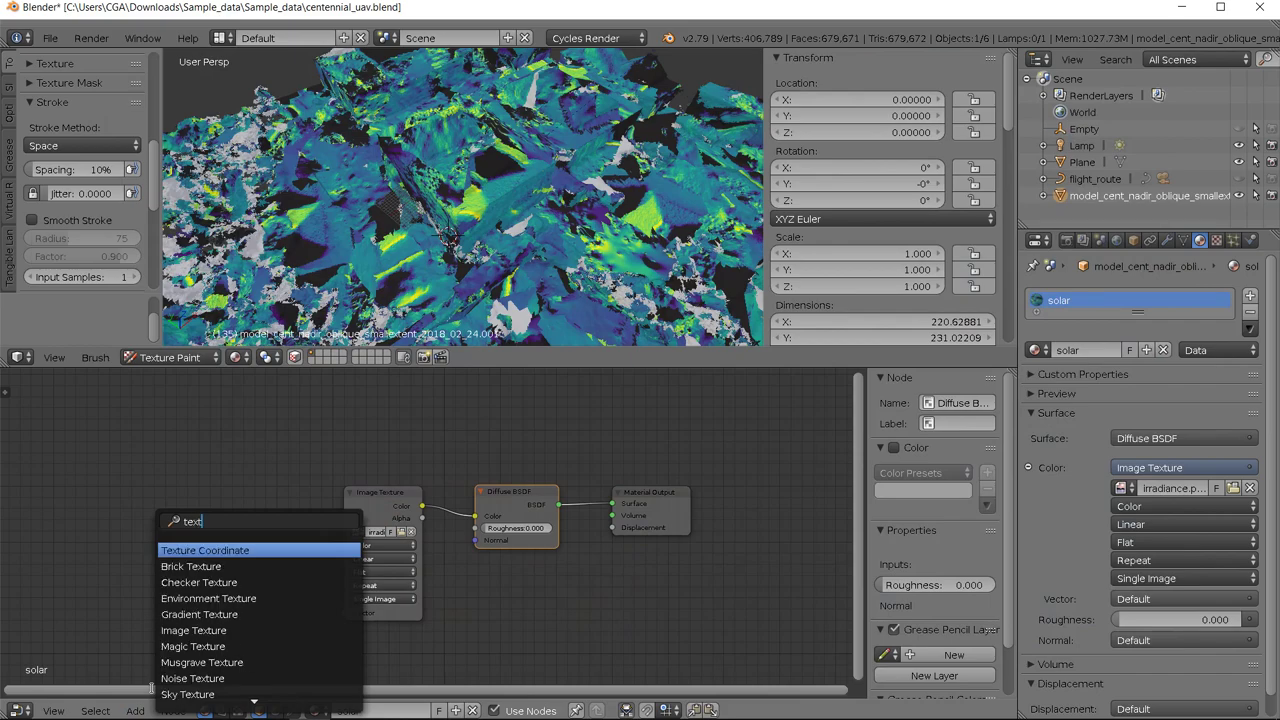
pyautogui.click(238, 549)
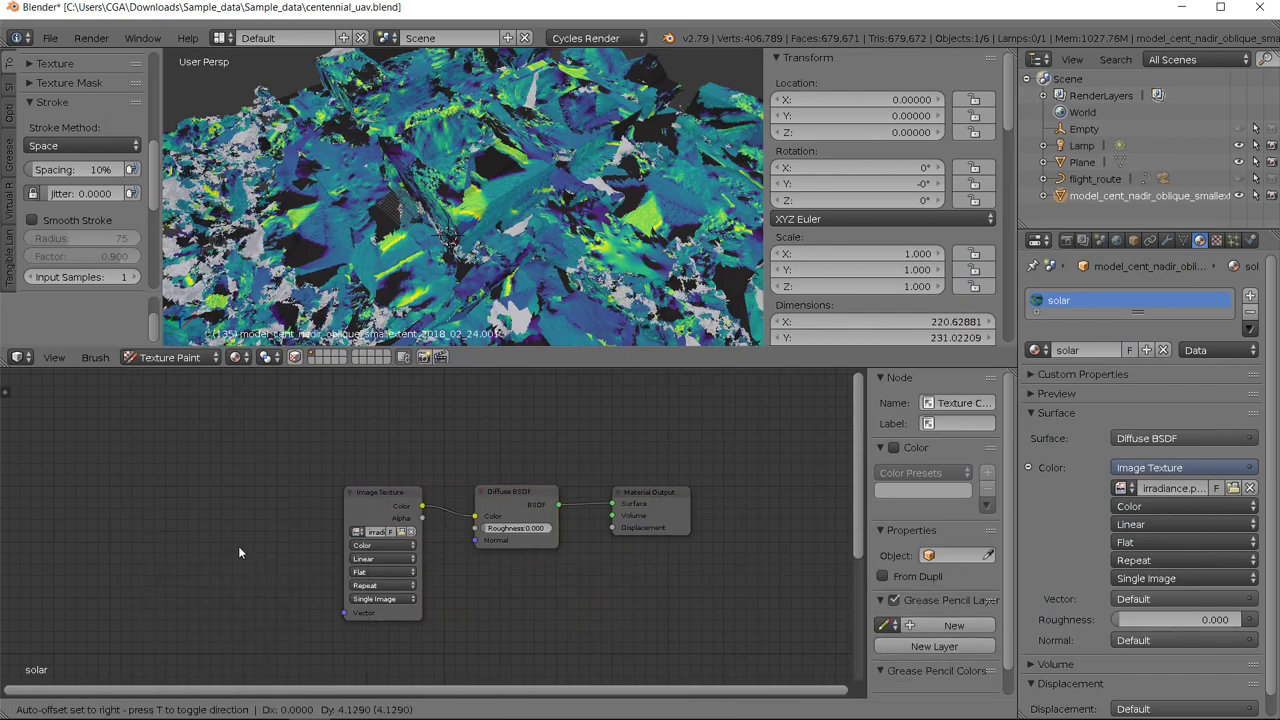
pyautogui.click(331, 552)
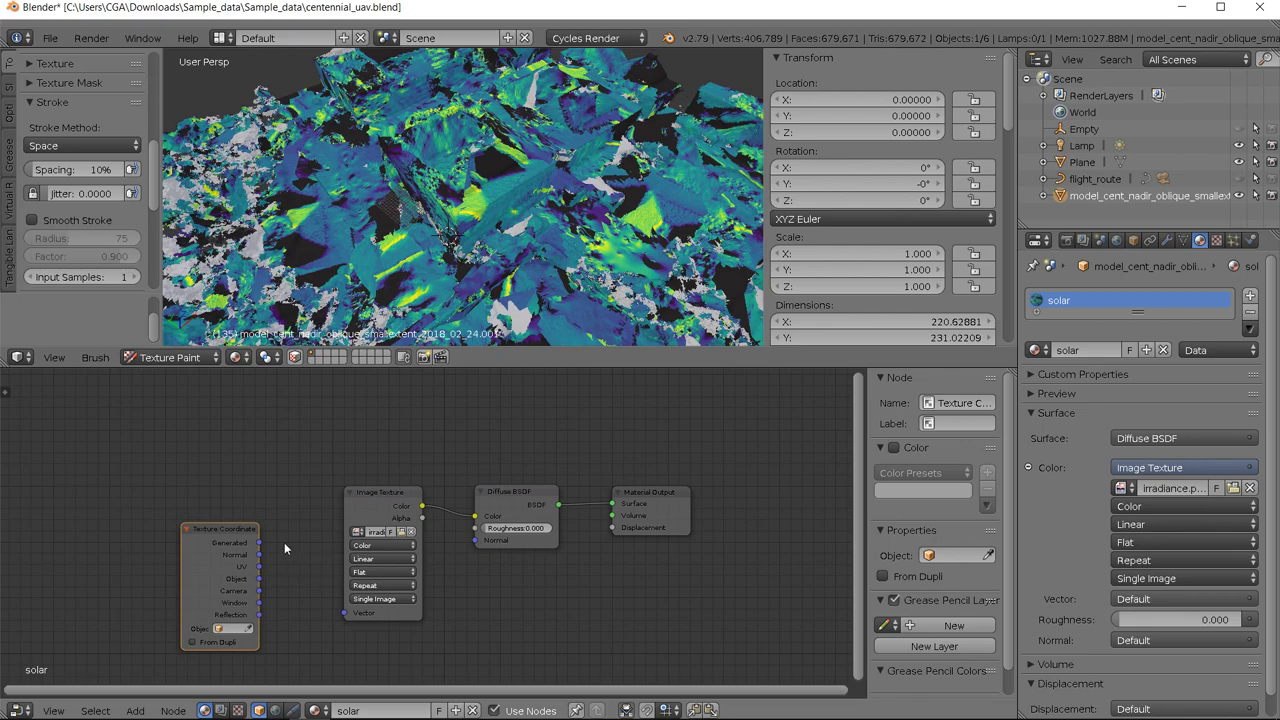
# Step: Link the Texture Coordinate's Generated output to the Image Texture's Vector input and shift the Texture Coordinate node slightly upward
pyautogui.click(135, 711)
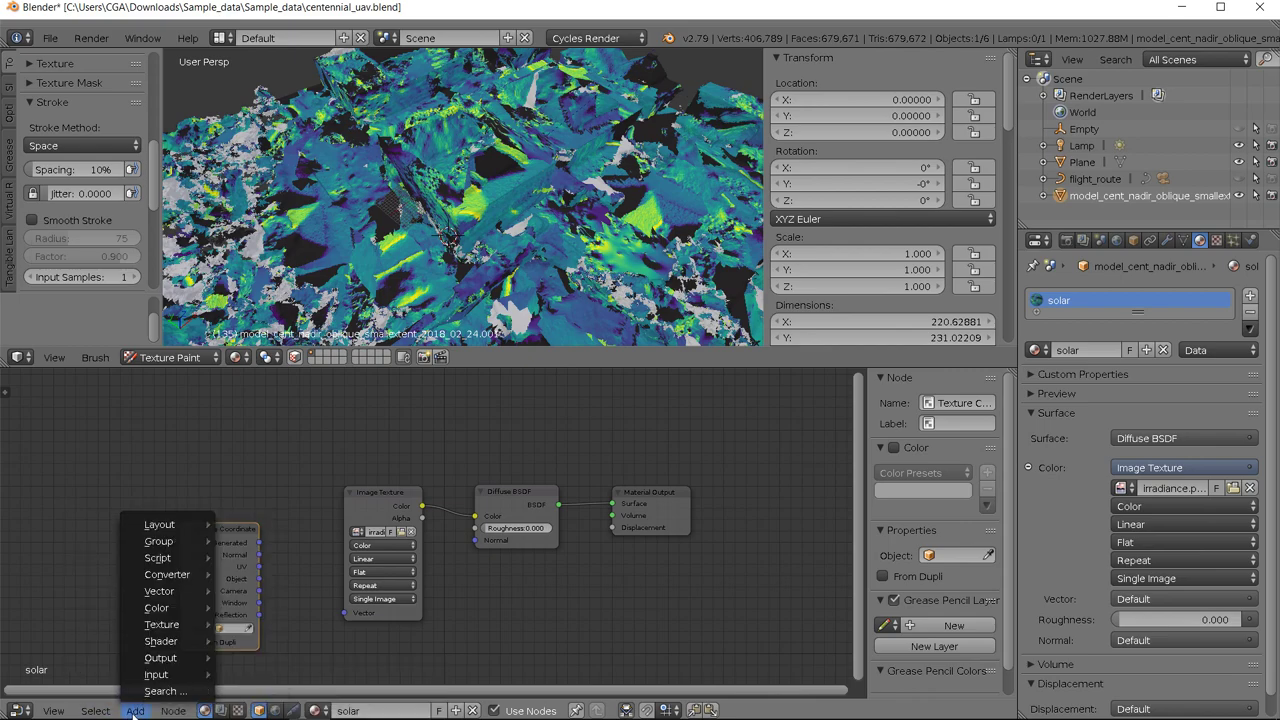
pyautogui.click(268, 662)
pyautogui.moveTo(257, 543); pyautogui.dragTo(281, 558)
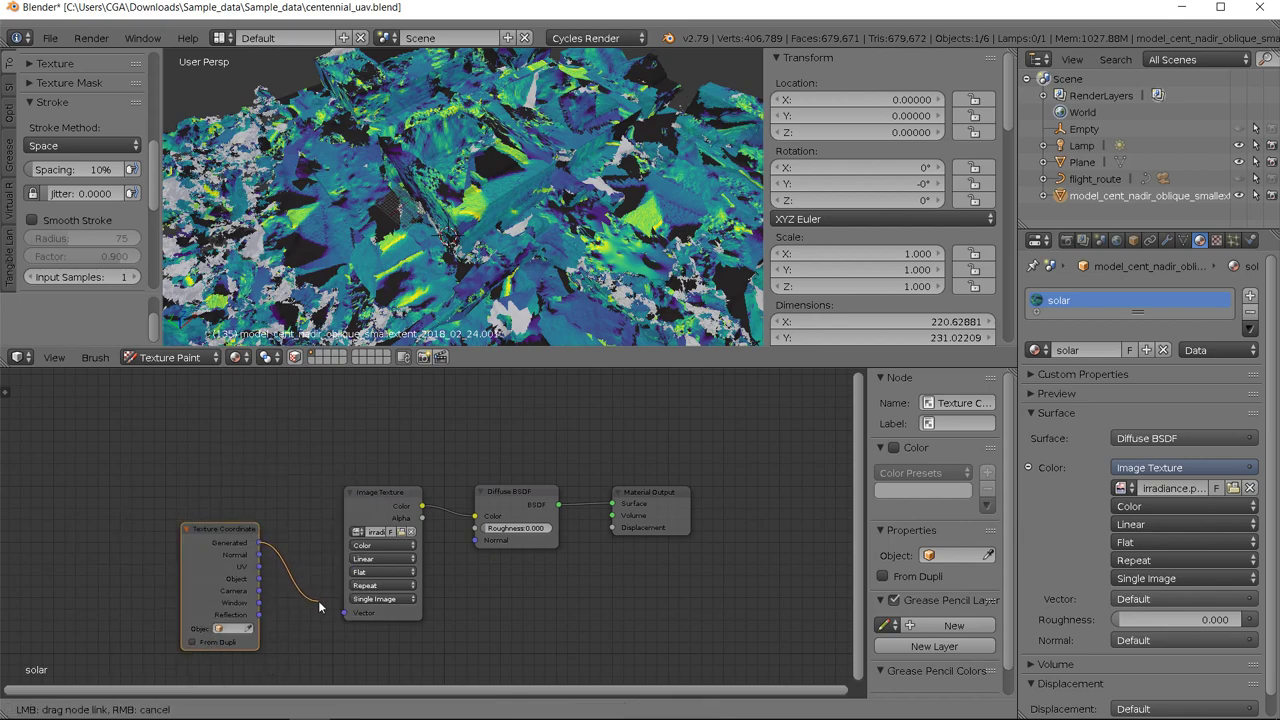
pyautogui.moveTo(319, 607); pyautogui.dragTo(344, 612)
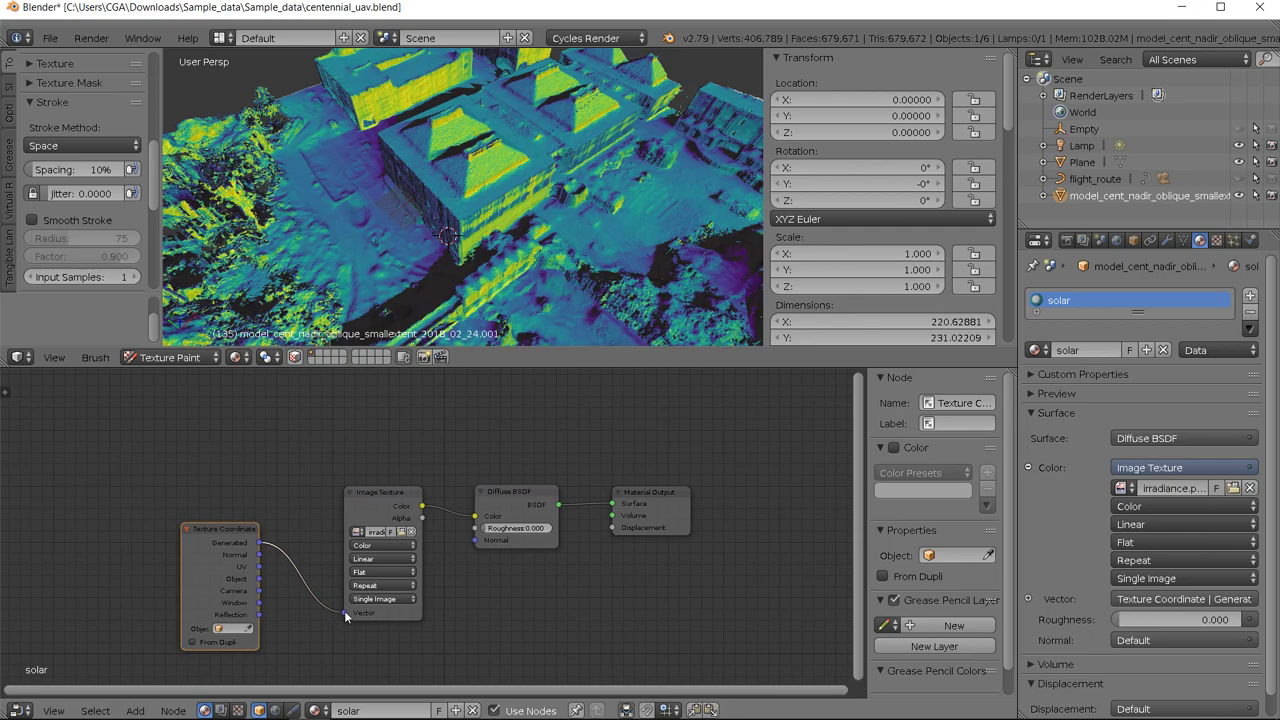
pyautogui.moveTo(215, 530); pyautogui.dragTo(218, 516)
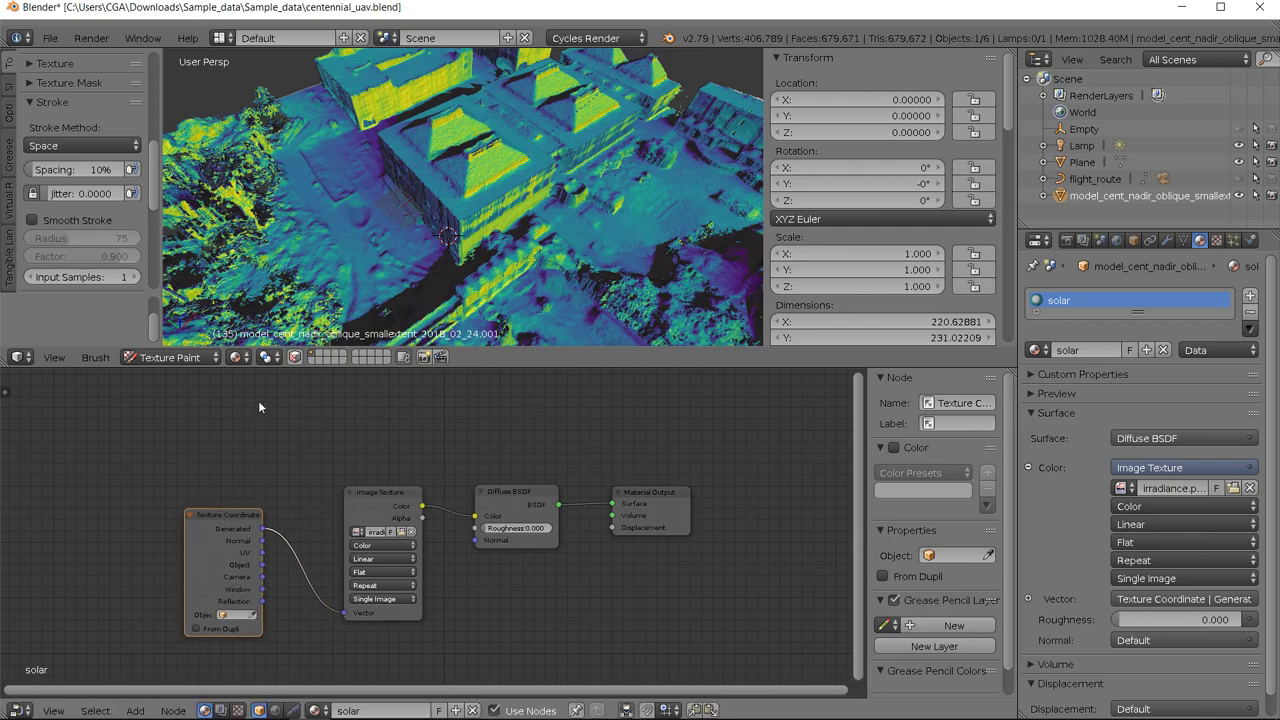
# Step: Enlarge the 3D view downward and examine the irradiance image draped over the UAV mesh from different distances and angles
pyautogui.scroll(-5, 312, 272)
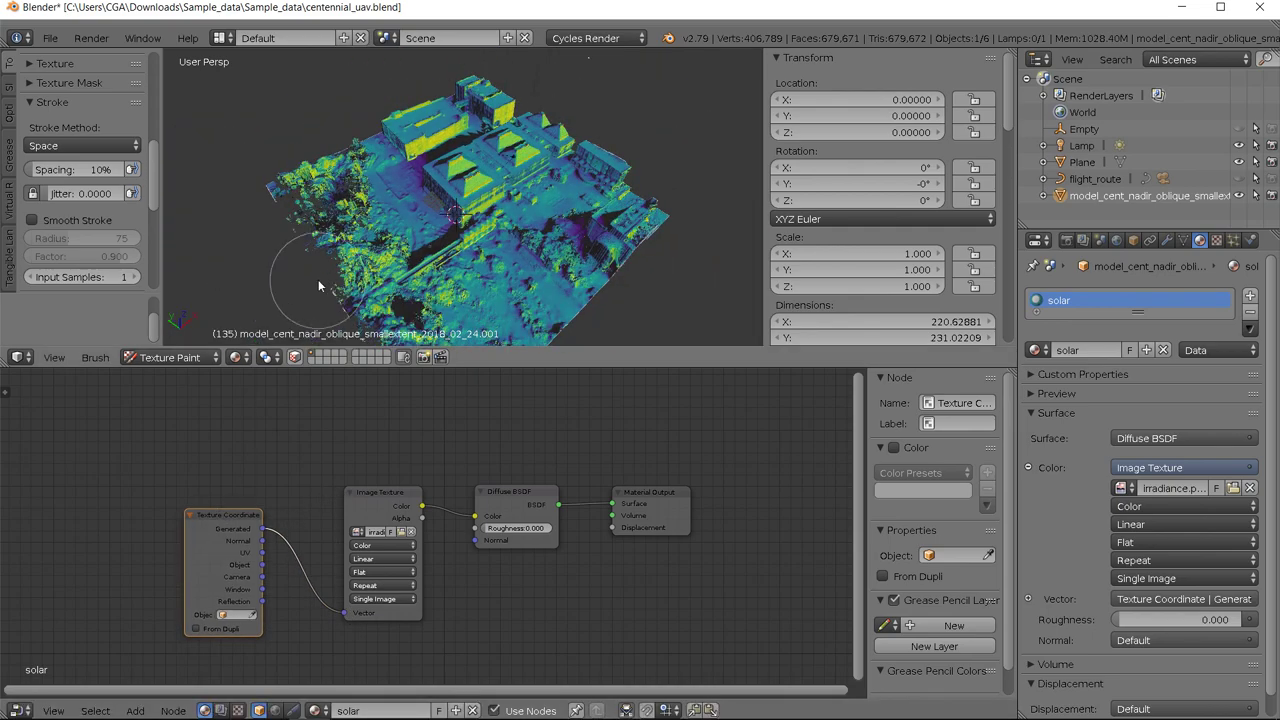
pyautogui.scroll(2, 290, 270)
pyautogui.scroll(2, 366, 225)
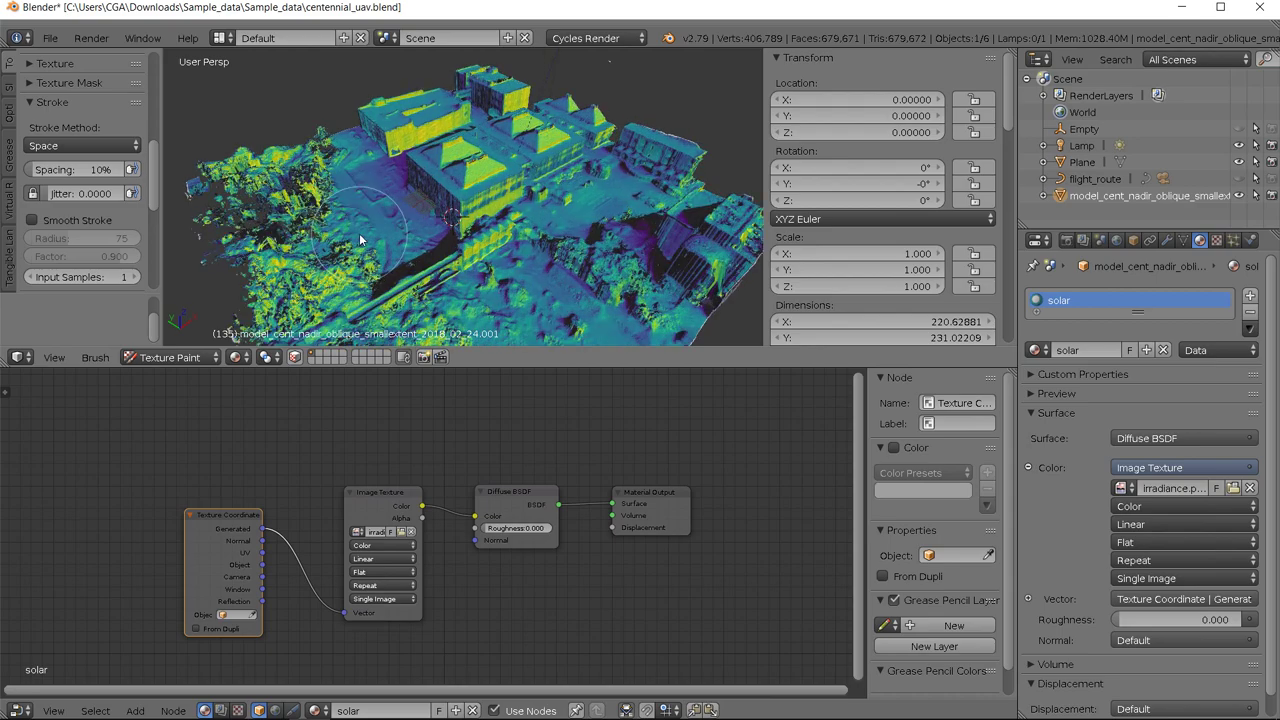
pyautogui.moveTo(302, 496); pyautogui.dragTo(298, 466, button='middle')
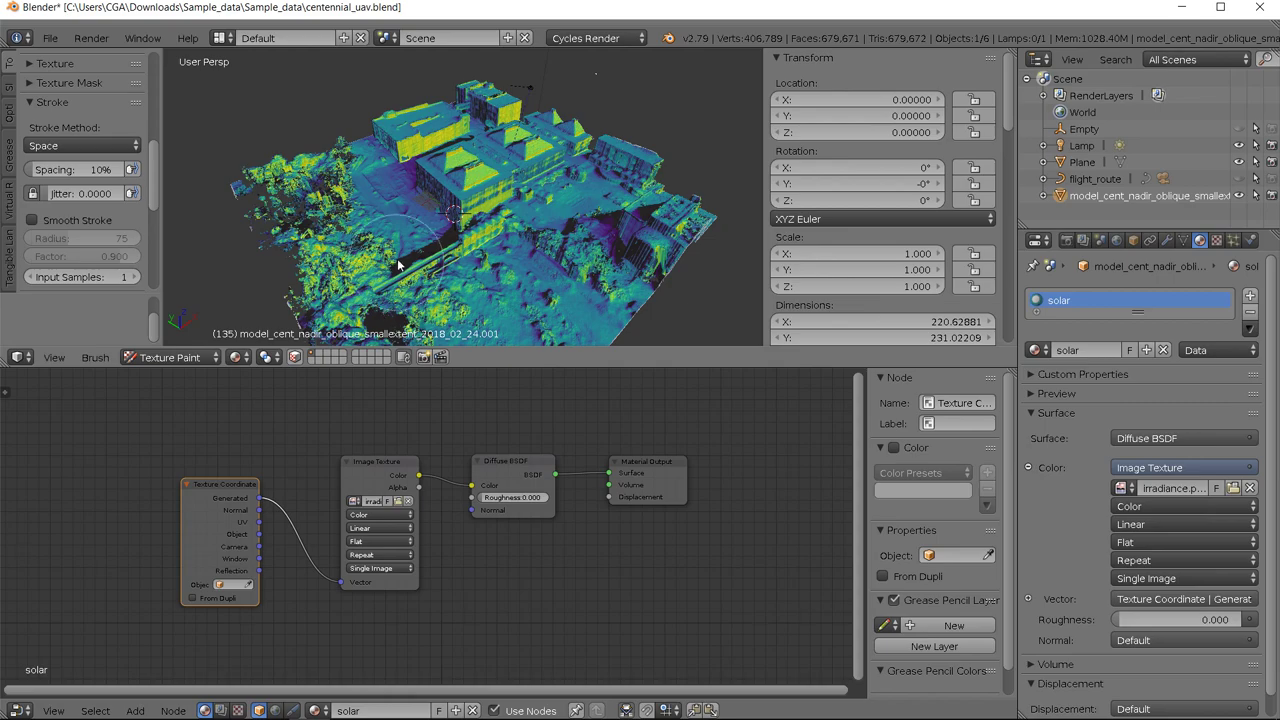
pyautogui.moveTo(471, 368); pyautogui.dragTo(462, 461)
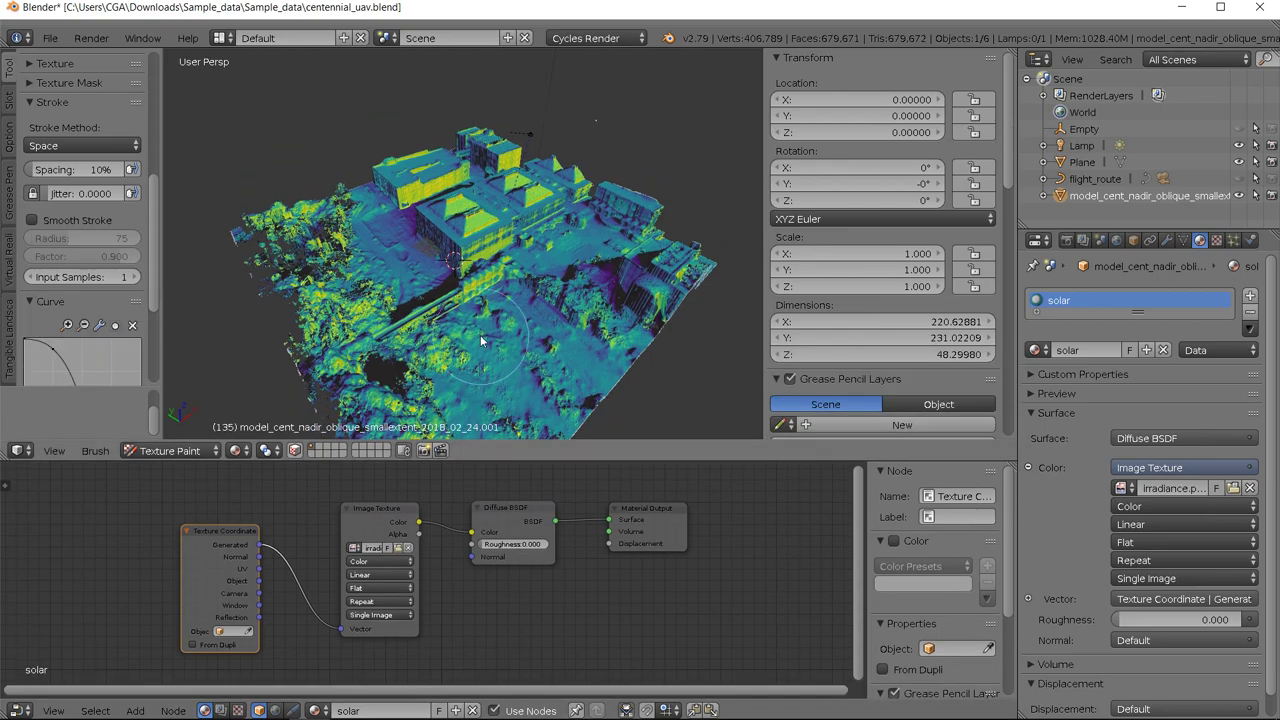
pyautogui.scroll(3, 480, 335)
pyautogui.scroll(-2, 480, 335)
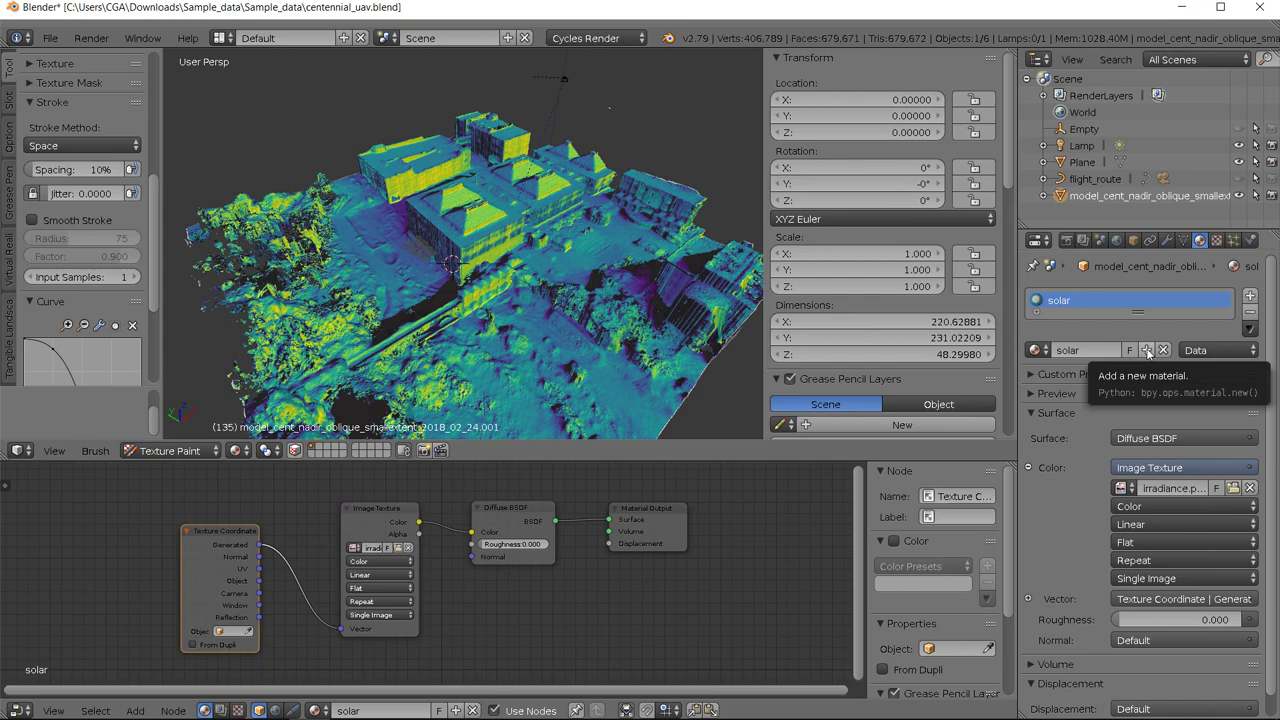
pyautogui.moveTo(580, 330); pyautogui.dragTo(470, 300, button='middle')
pyautogui.scroll(3, 493, 355)
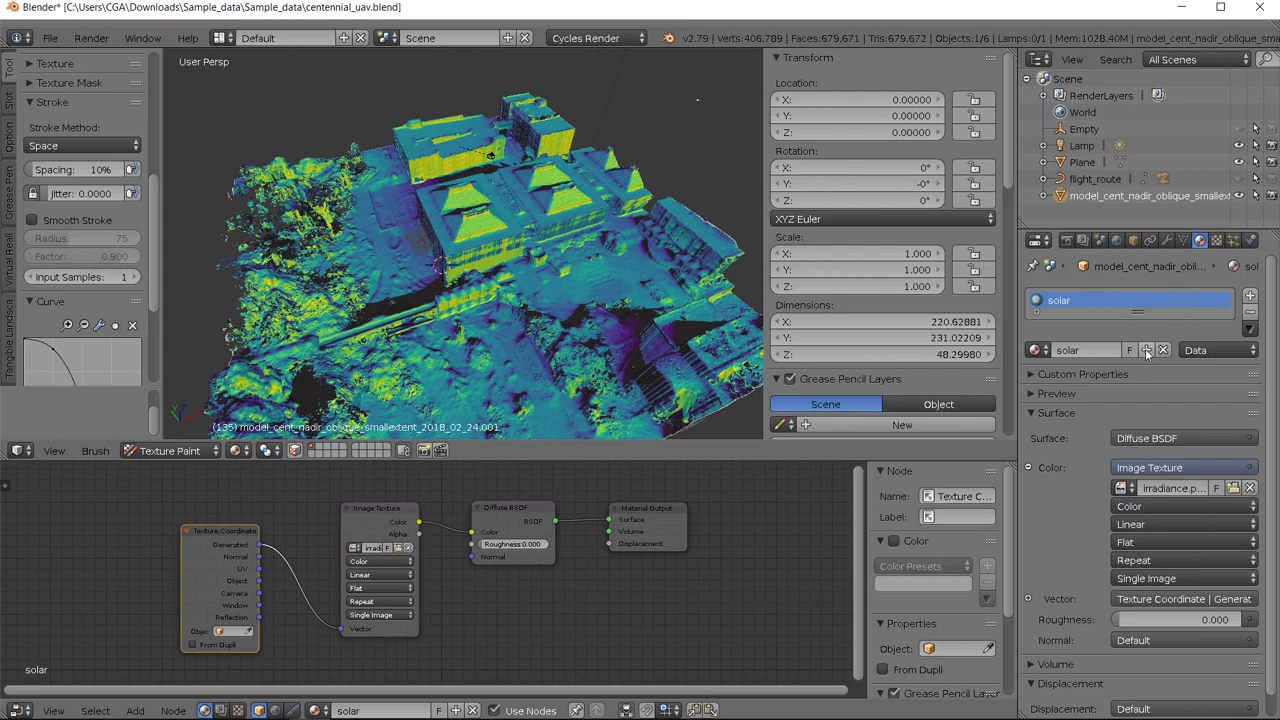
pyautogui.moveTo(521, 344); pyautogui.dragTo(529, 344, button='middle')
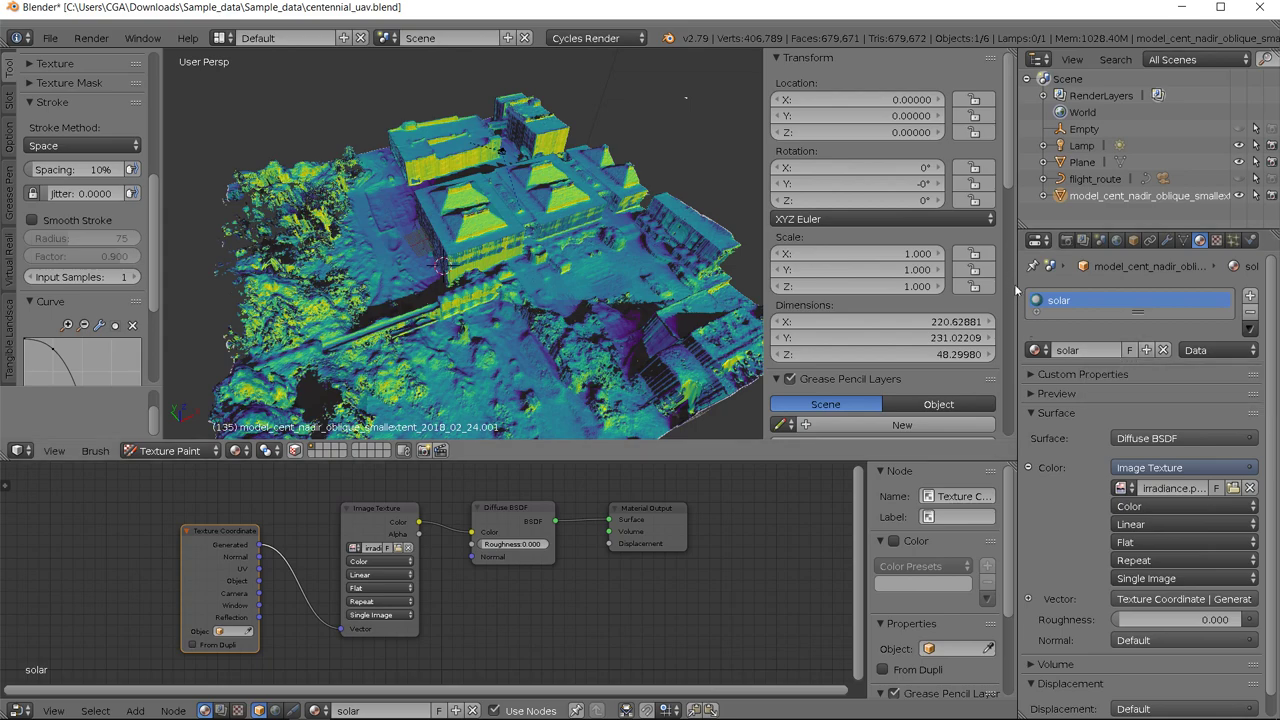
# Step: Duplicate the solar material as a new material on the mesh and name it water flow
pyautogui.click(1149, 350)
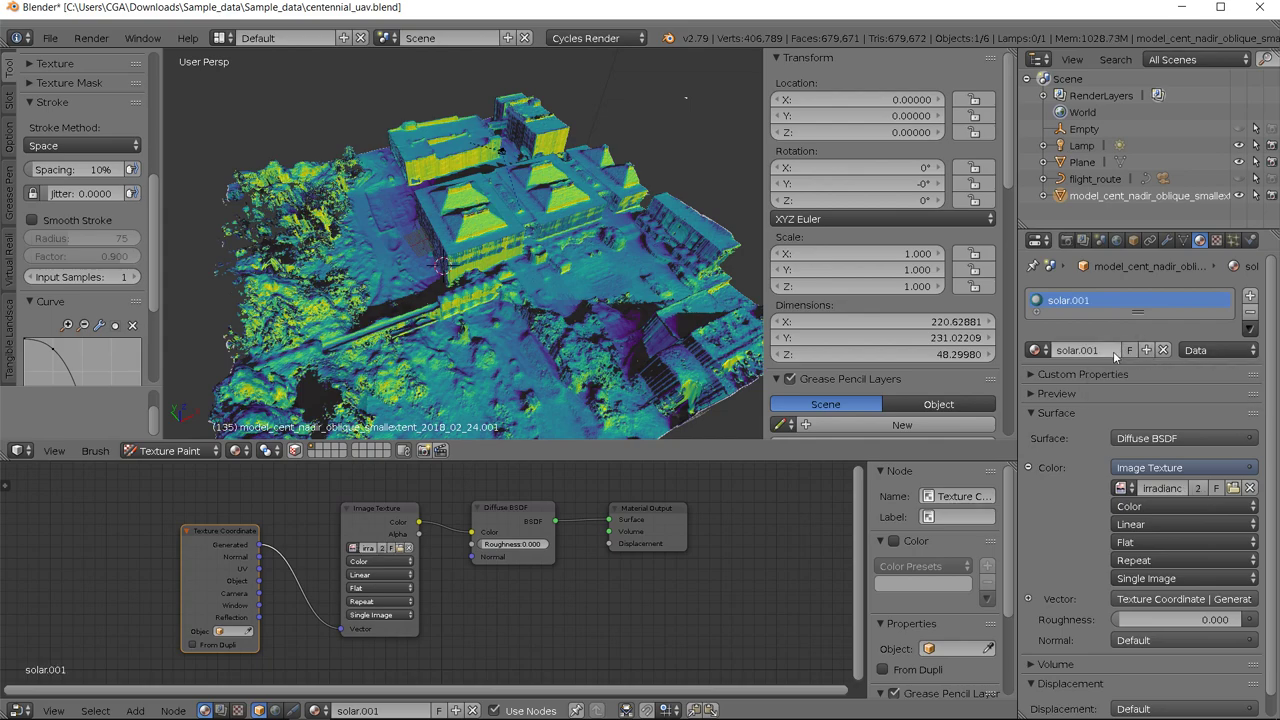
pyautogui.click(1100, 350)
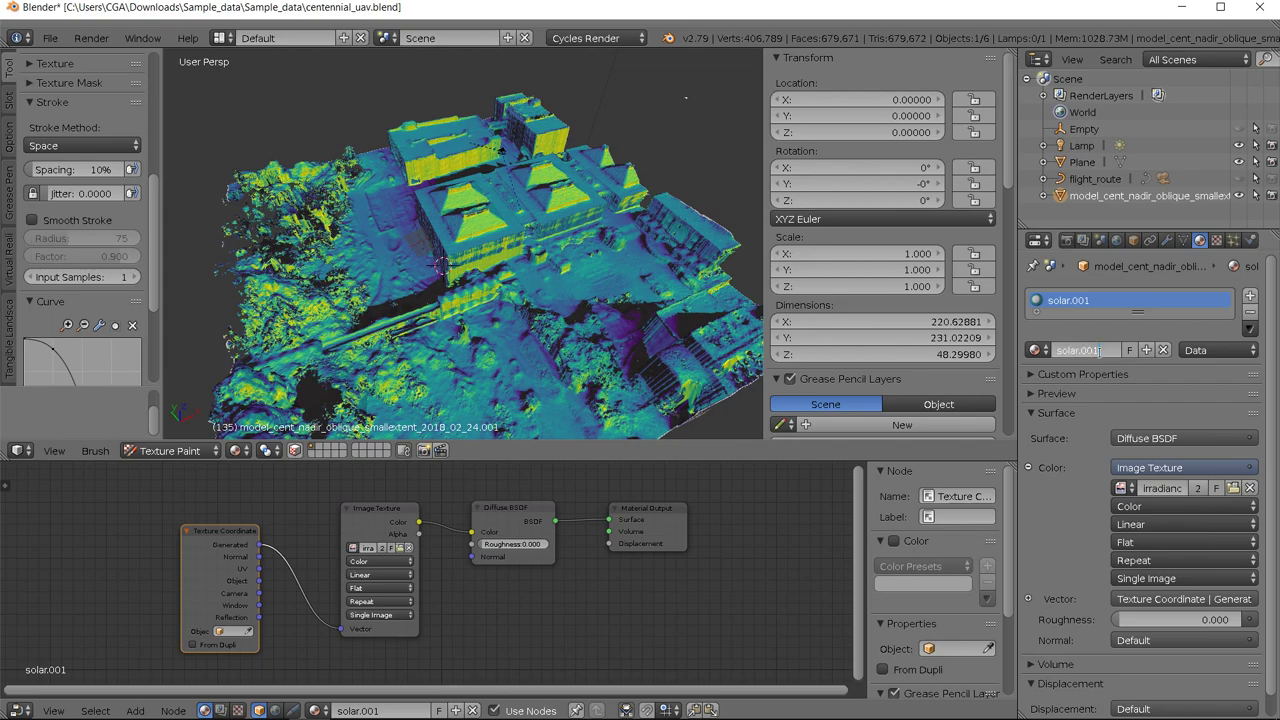
pyautogui.moveTo(1100, 351); pyautogui.dragTo(1079, 351)
pyautogui.click(1056, 350)
pyautogui.hotkey('ctrl', 'a')
pyautogui.write('water flow')
pyautogui.press('Return')
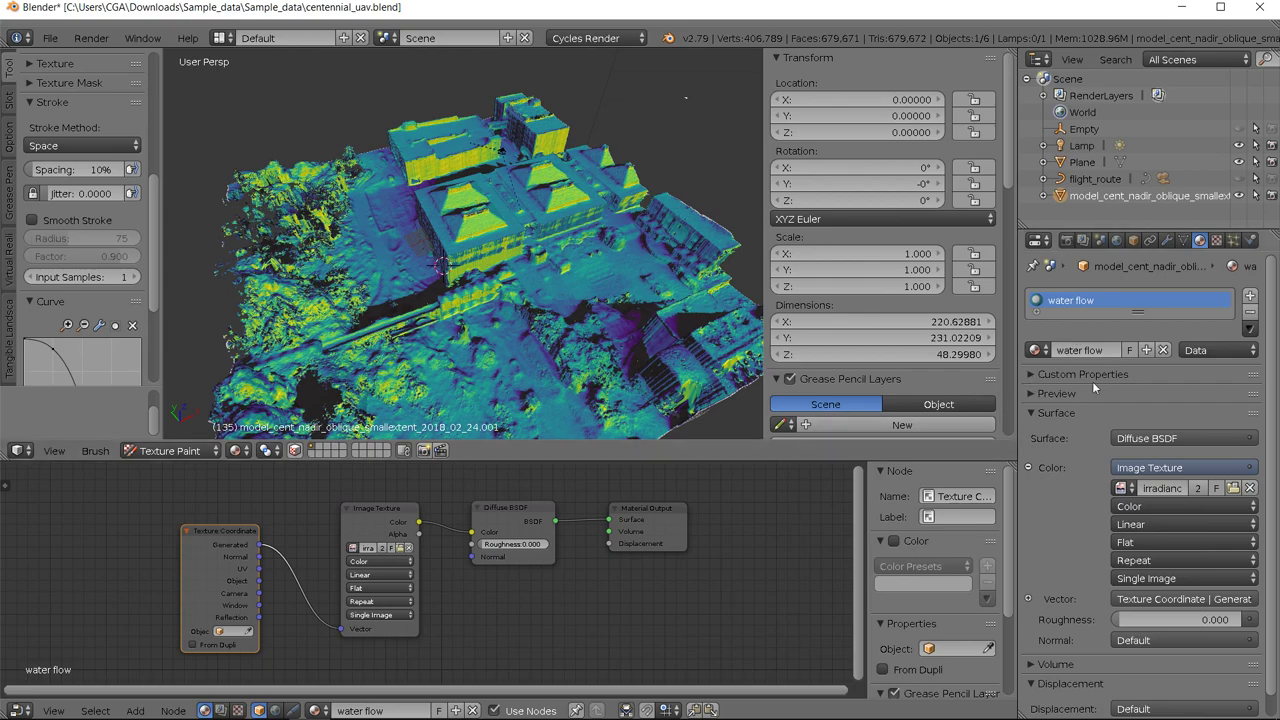
# Step: Check the list of materials in the file and examine the water flow material's node setup
pyautogui.click(1035, 350)
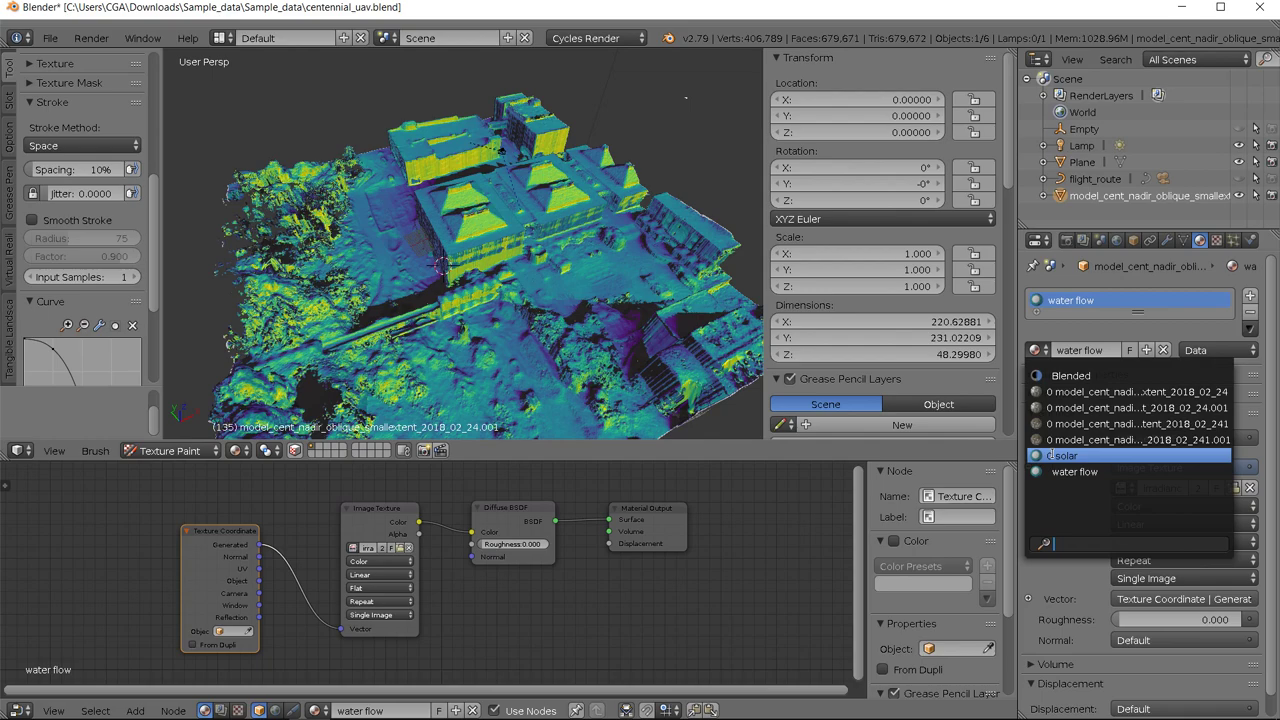
pyautogui.click(1075, 502)
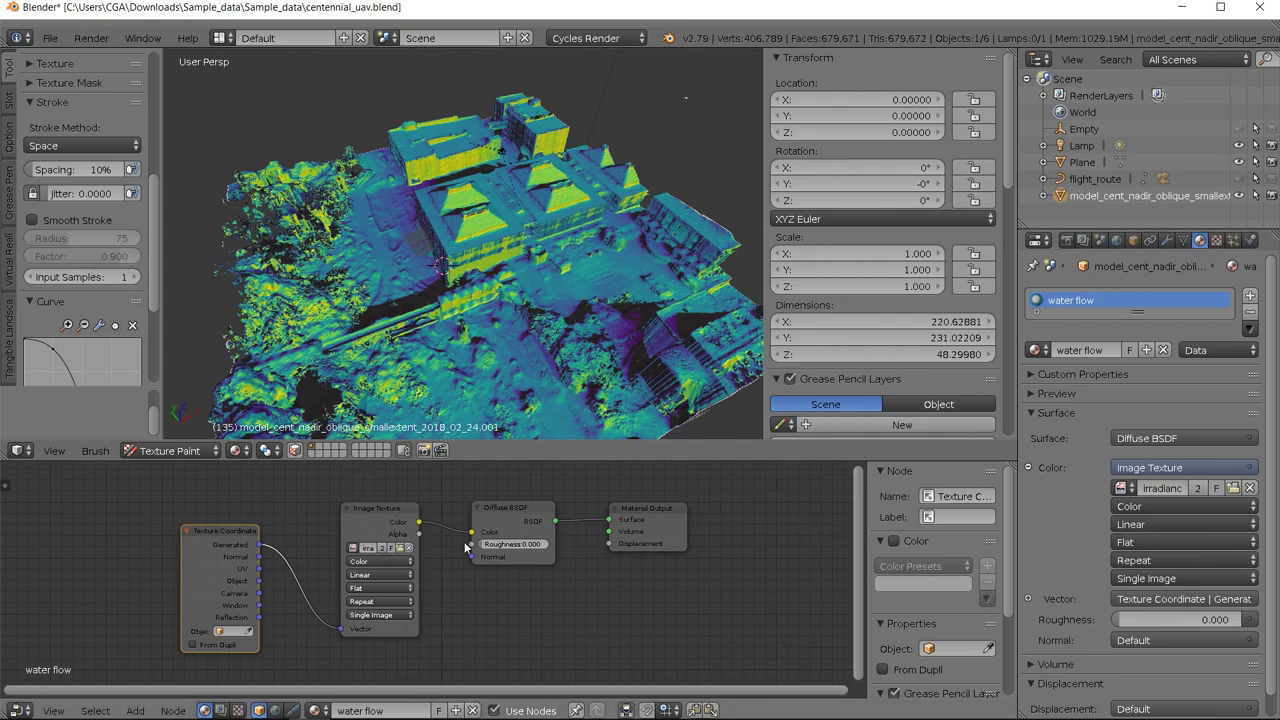
pyautogui.scroll(2, 437, 613)
pyautogui.scroll(-1, 437, 611)
pyautogui.moveTo(436, 607); pyautogui.dragTo(480, 609, button='middle')
pyautogui.scroll(-1, 456, 581)
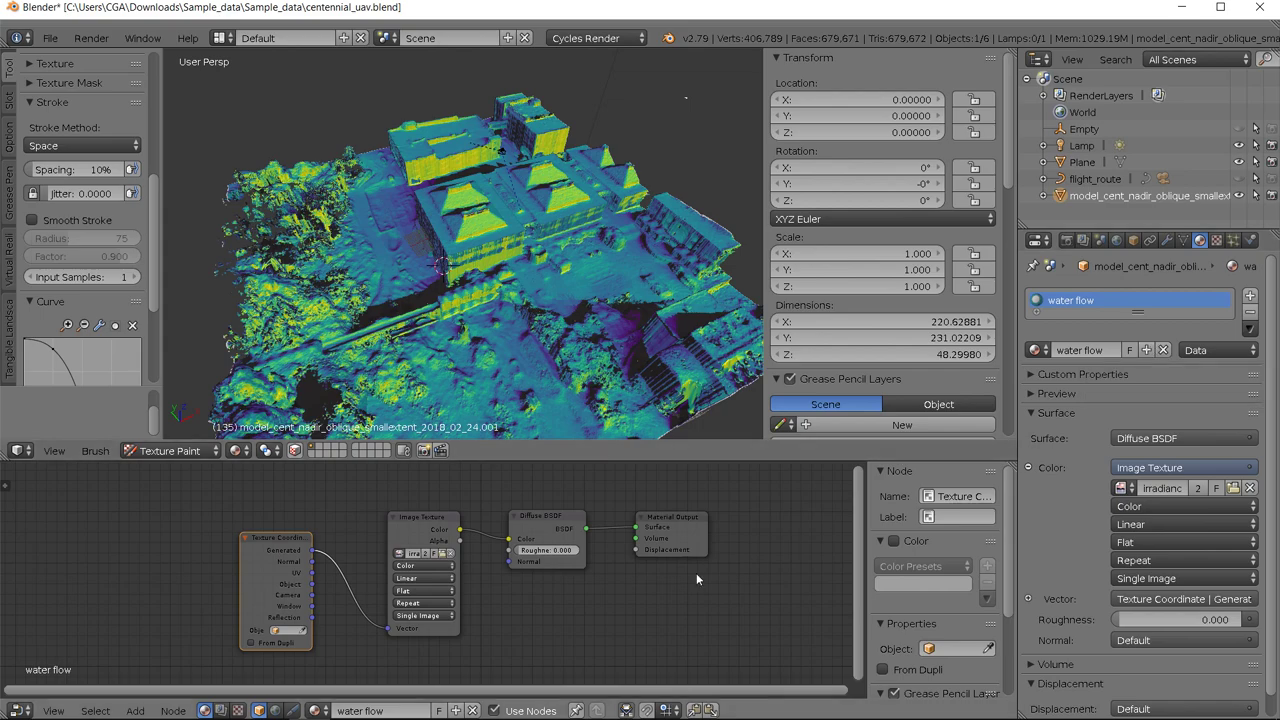
pyautogui.scroll(-3, 476, 612)
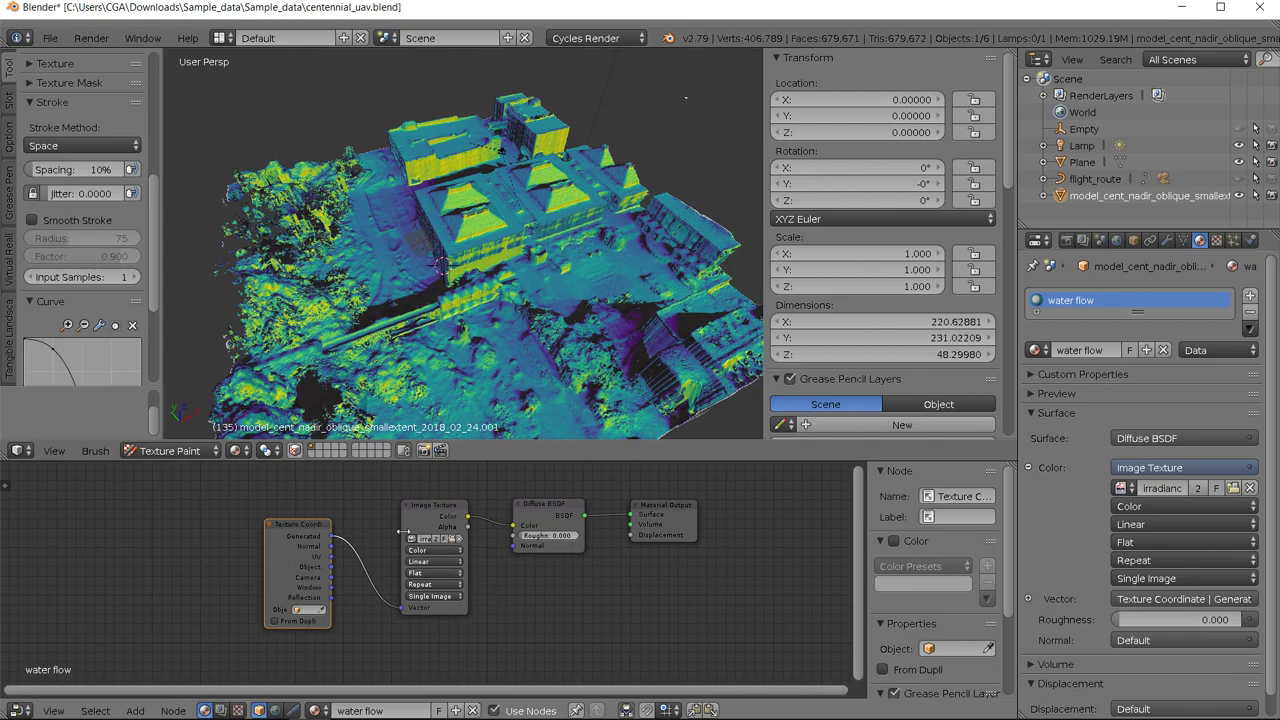
# Step: Widen the Image Texture node to its left and load water_black.png as its image, picking it from the file thumbnails
pyautogui.moveTo(404, 538); pyautogui.dragTo(375, 532)
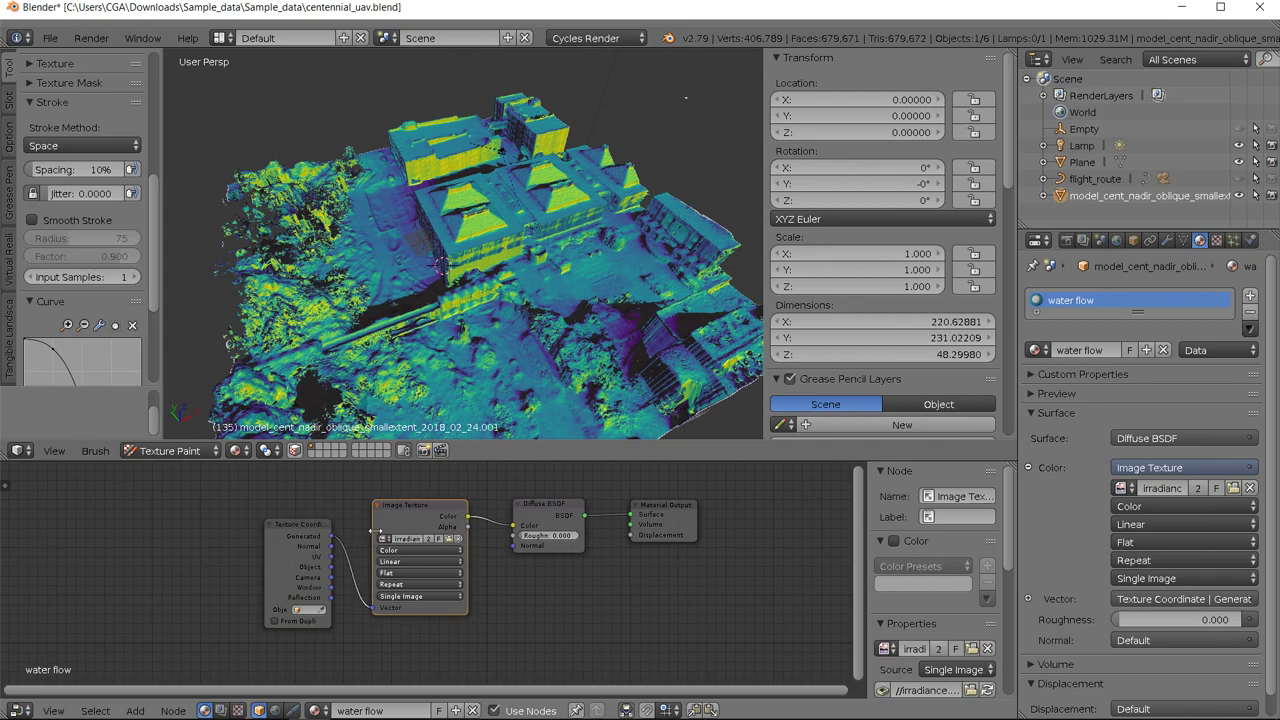
pyautogui.click(447, 540)
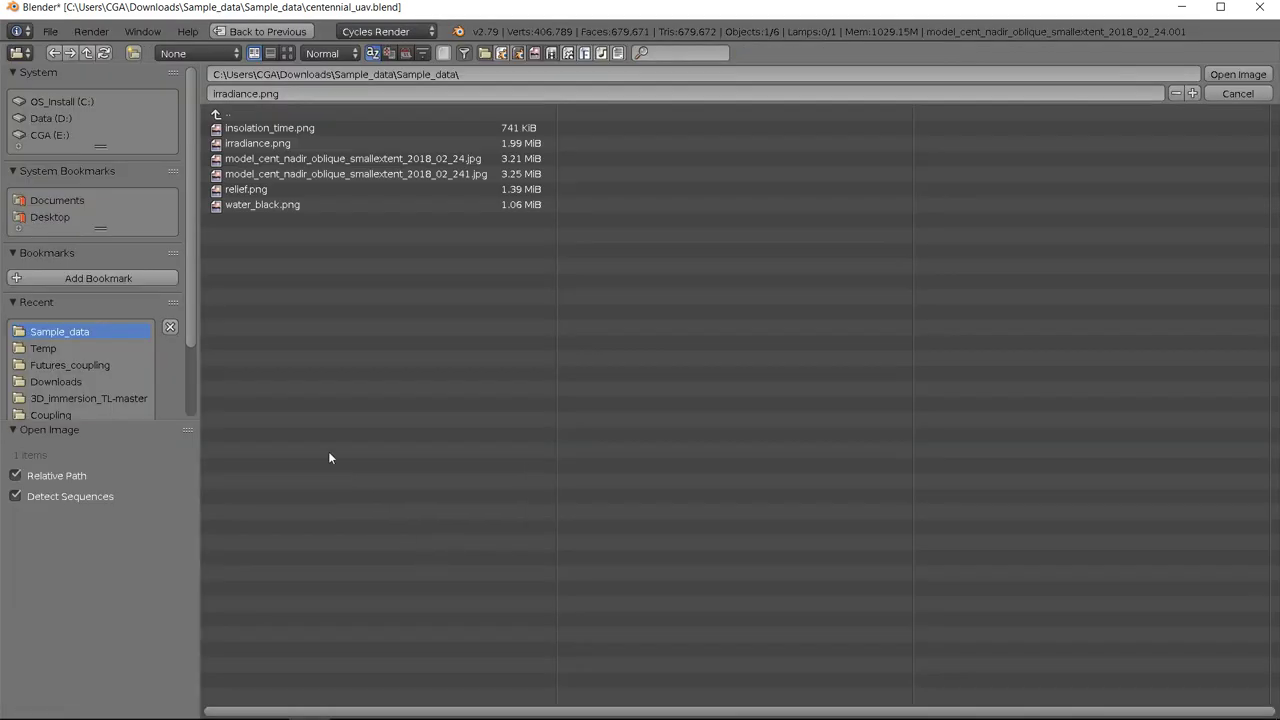
pyautogui.click(287, 53)
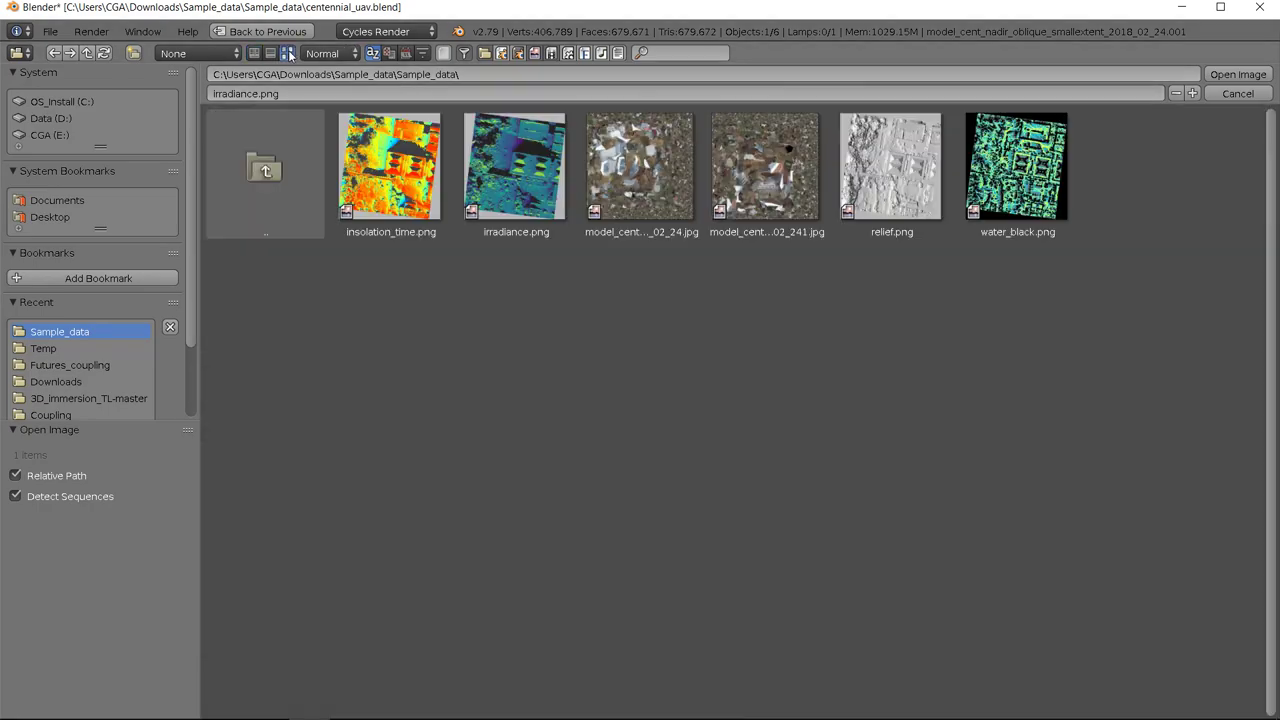
pyautogui.doubleClick(1025, 193)
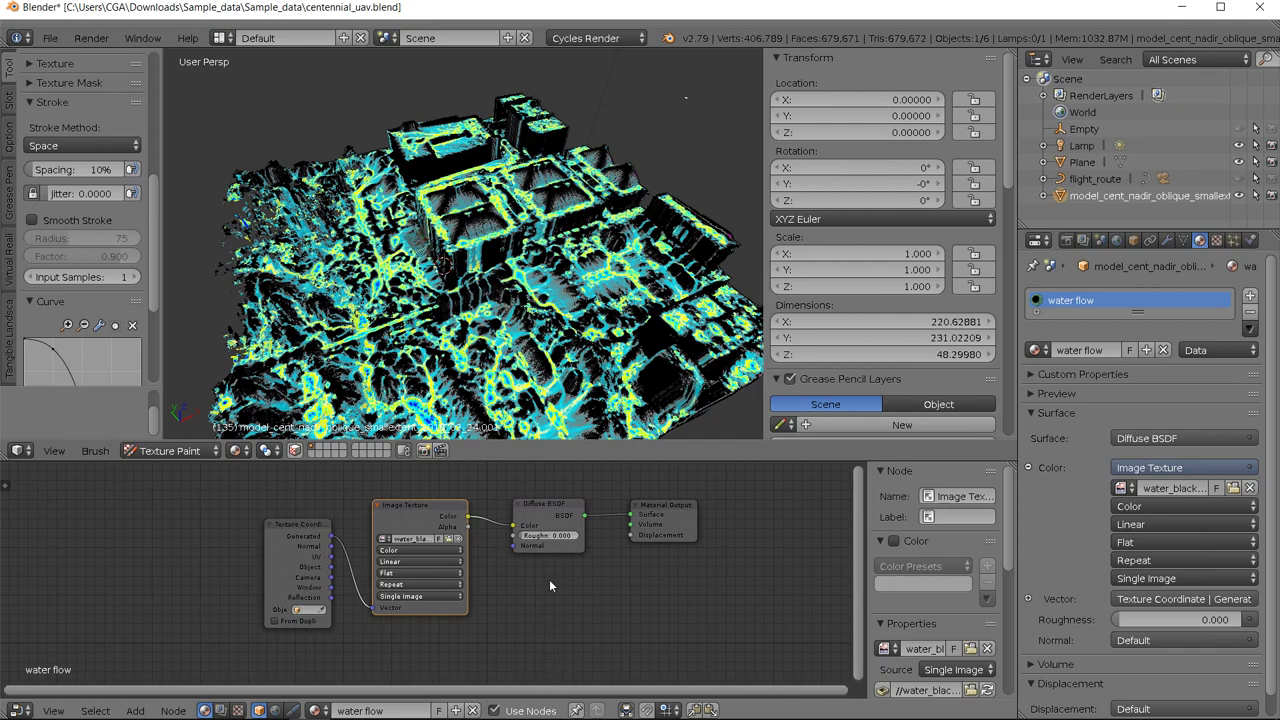
pyautogui.scroll(-1, 545, 596)
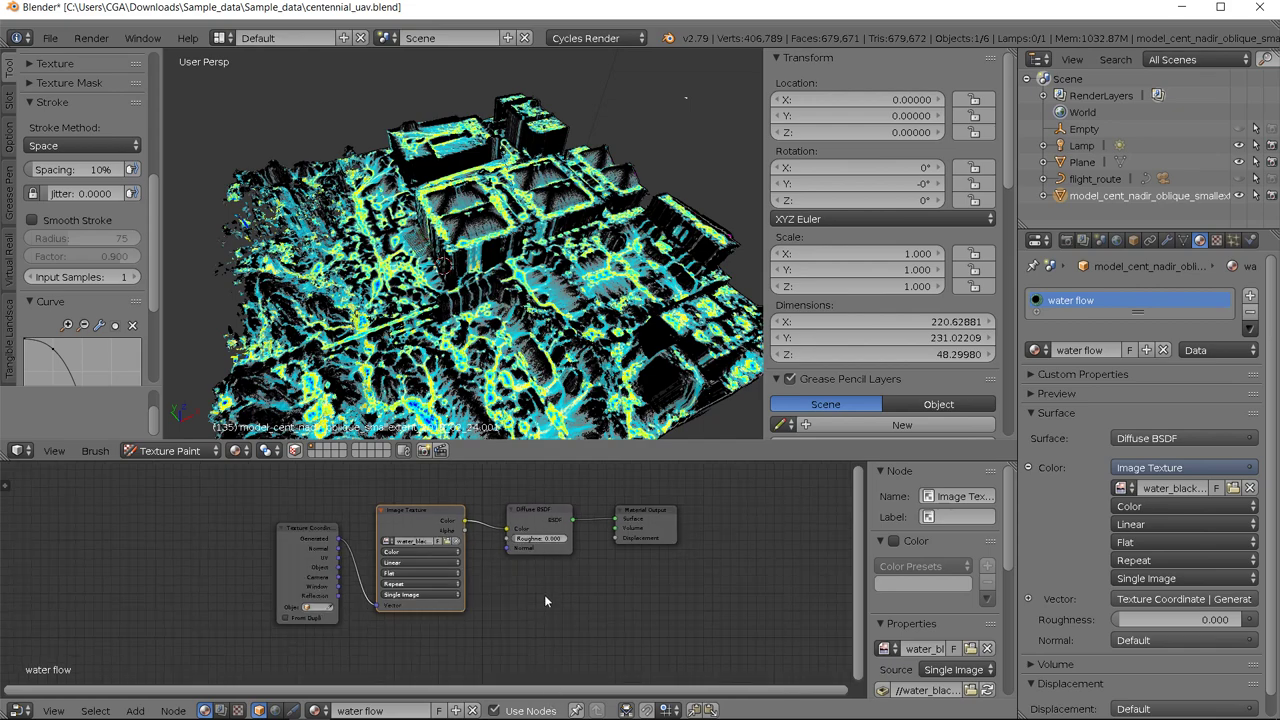
pyautogui.scroll(2, 545, 596)
pyautogui.moveTo(546, 583); pyautogui.dragTo(553, 598, button='middle')
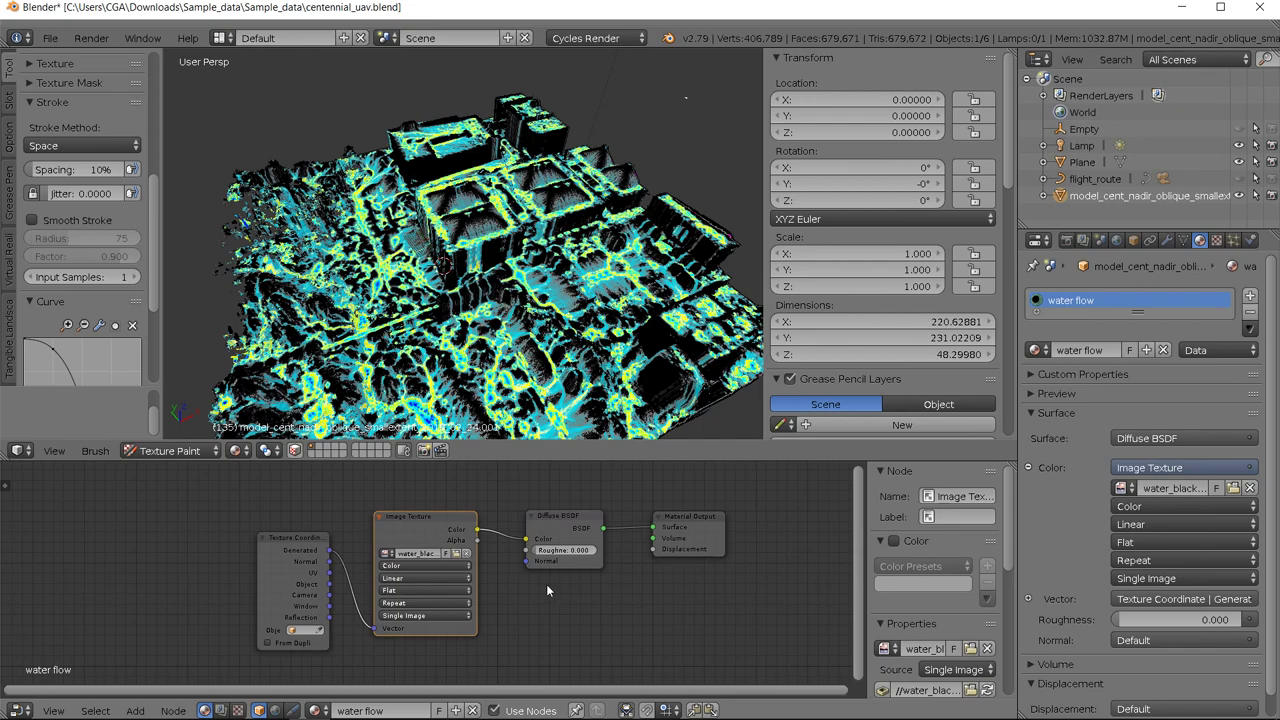
pyautogui.scroll(2, 546, 588)
pyautogui.moveTo(528, 580); pyautogui.dragTo(452, 620, button='middle')
pyautogui.scroll(-1, 452, 620)
pyautogui.scroll(1, 452, 620)
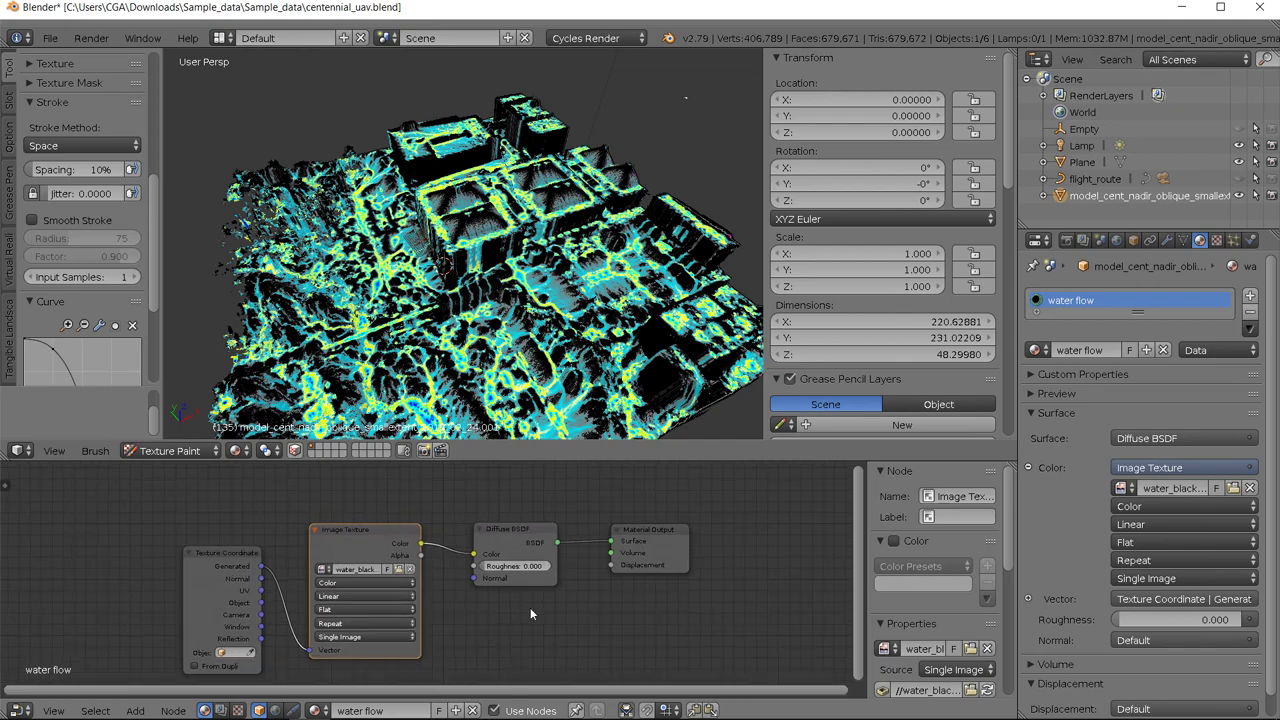
# Step: Search for the Transparent BSDF node, add it and place it unconnected below the Diffuse BSDF node
pyautogui.moveTo(533, 615); pyautogui.dragTo(450, 587, button='middle')
pyautogui.scroll(-1, 544, 626)
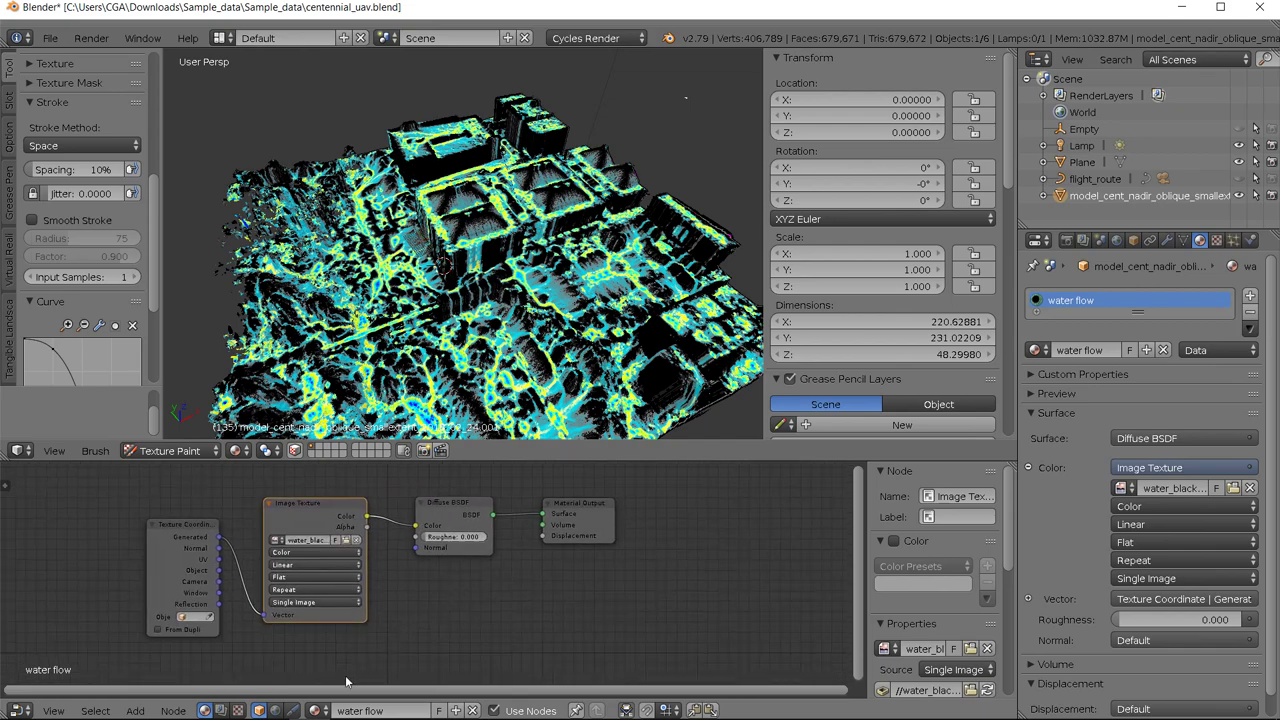
pyautogui.click(172, 710)
pyautogui.moveTo(135, 710)
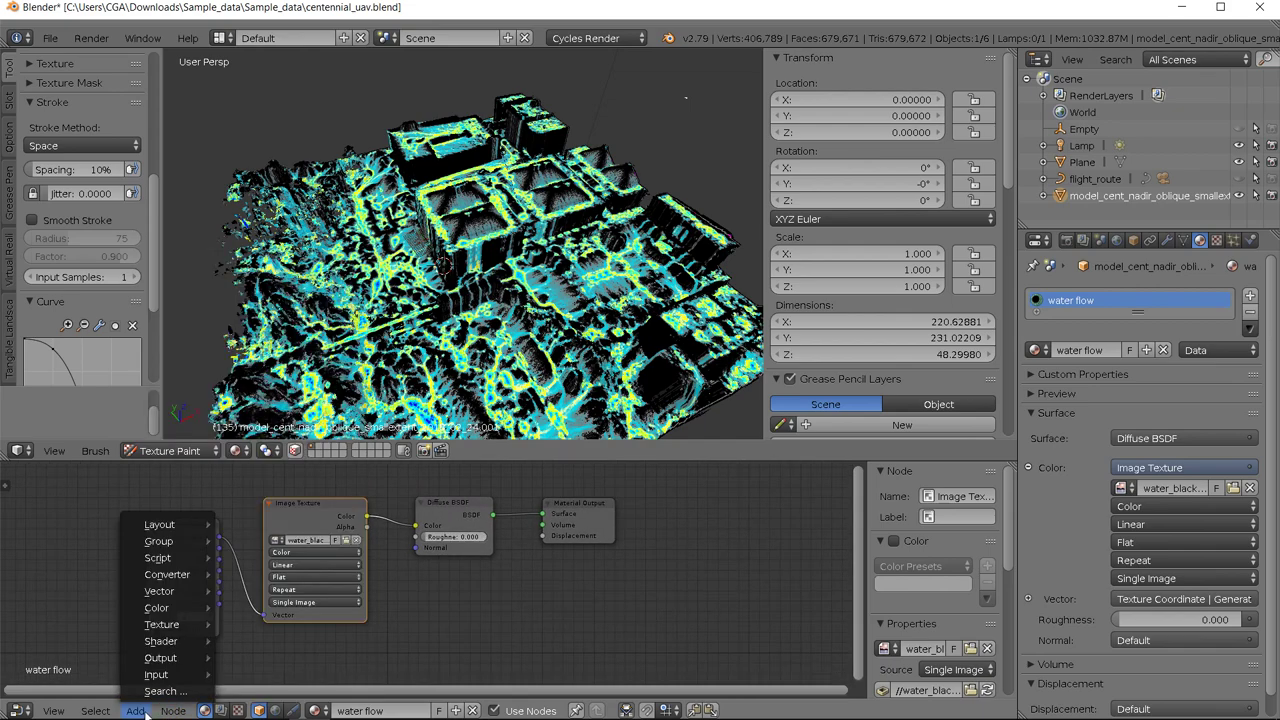
pyautogui.click(160, 691)
pyautogui.write('trans')
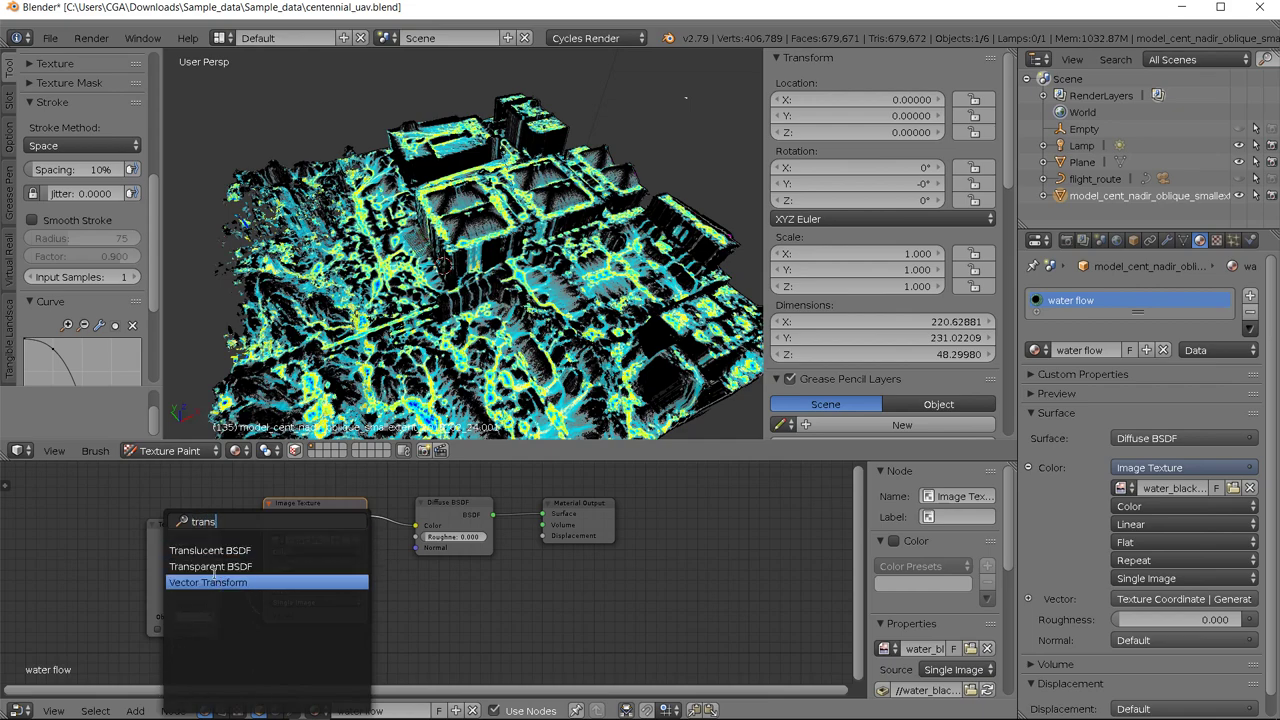
pyautogui.click(221, 566)
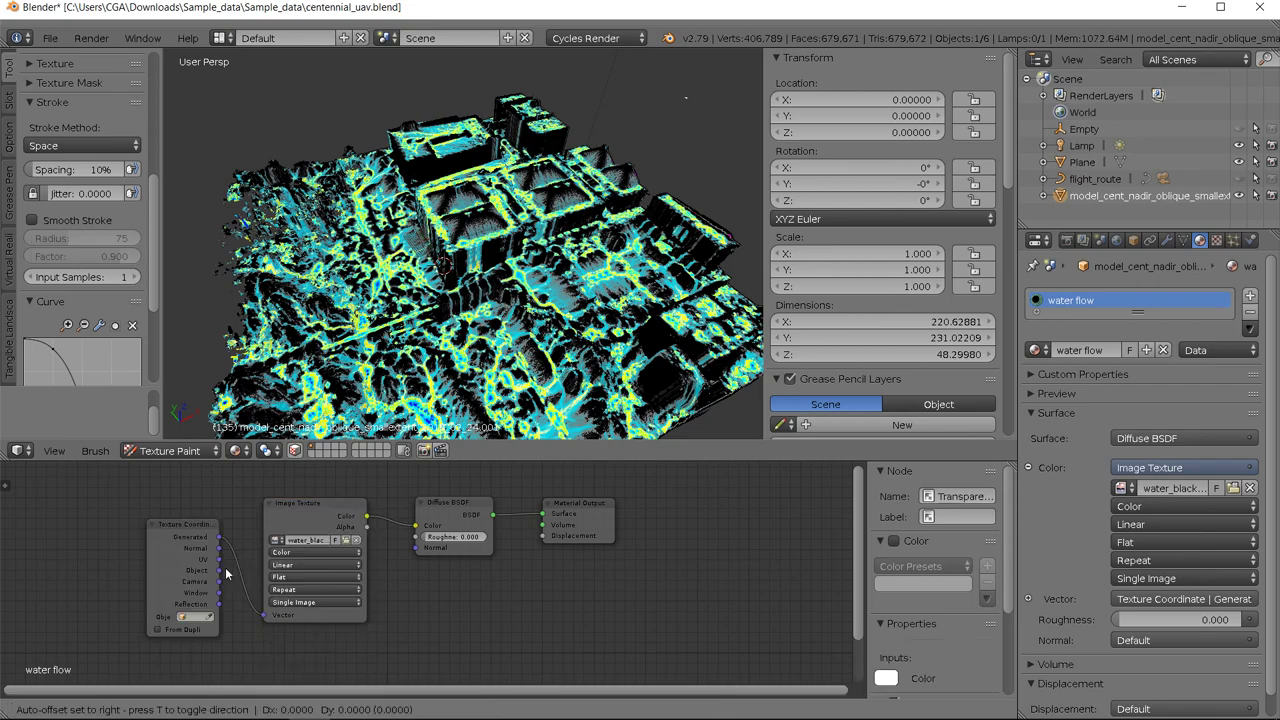
pyautogui.click(594, 432)
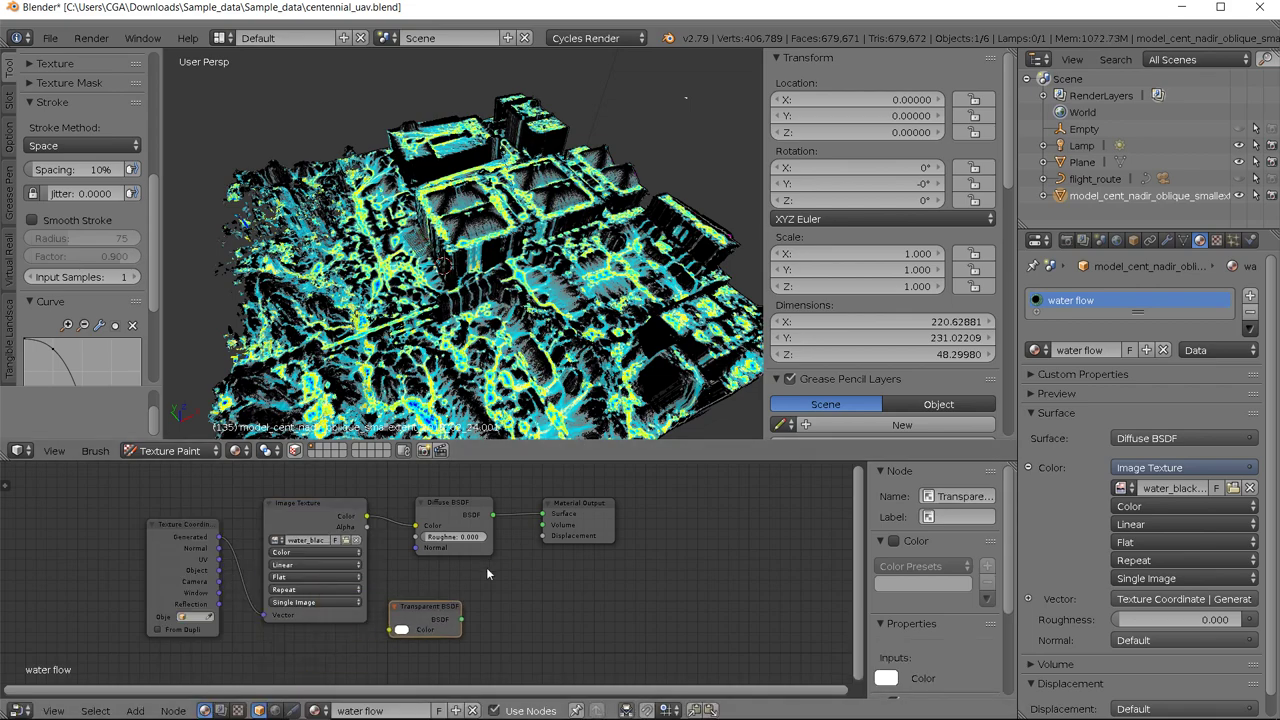
# Step: Move the Transparent BSDF node up and slightly right, closer beneath the Diffuse BSDF node
pyautogui.scroll(-2, 379, 573)
pyautogui.moveTo(486, 567); pyautogui.dragTo(412, 589, button='middle')
pyautogui.scroll(2, 390, 563)
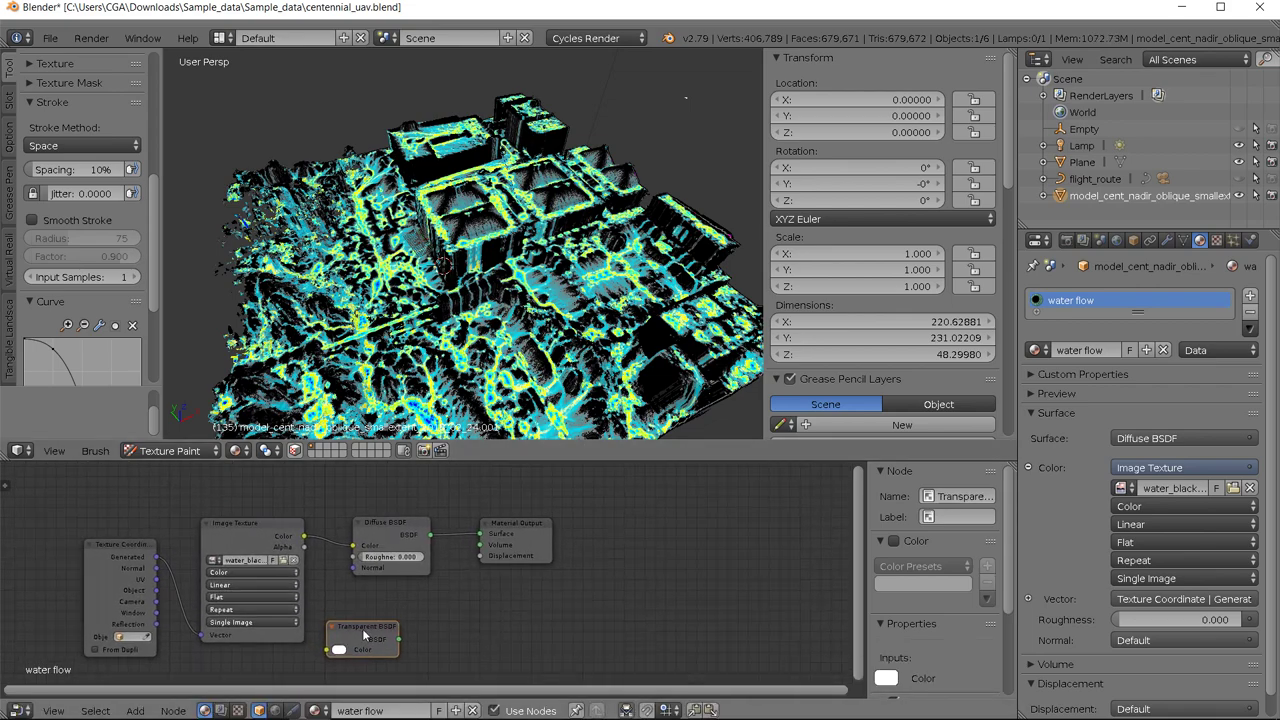
pyautogui.moveTo(364, 630); pyautogui.dragTo(388, 602)
pyautogui.scroll(-1, 310, 594)
pyautogui.moveTo(388, 602); pyautogui.dragTo(298, 601, button='middle')
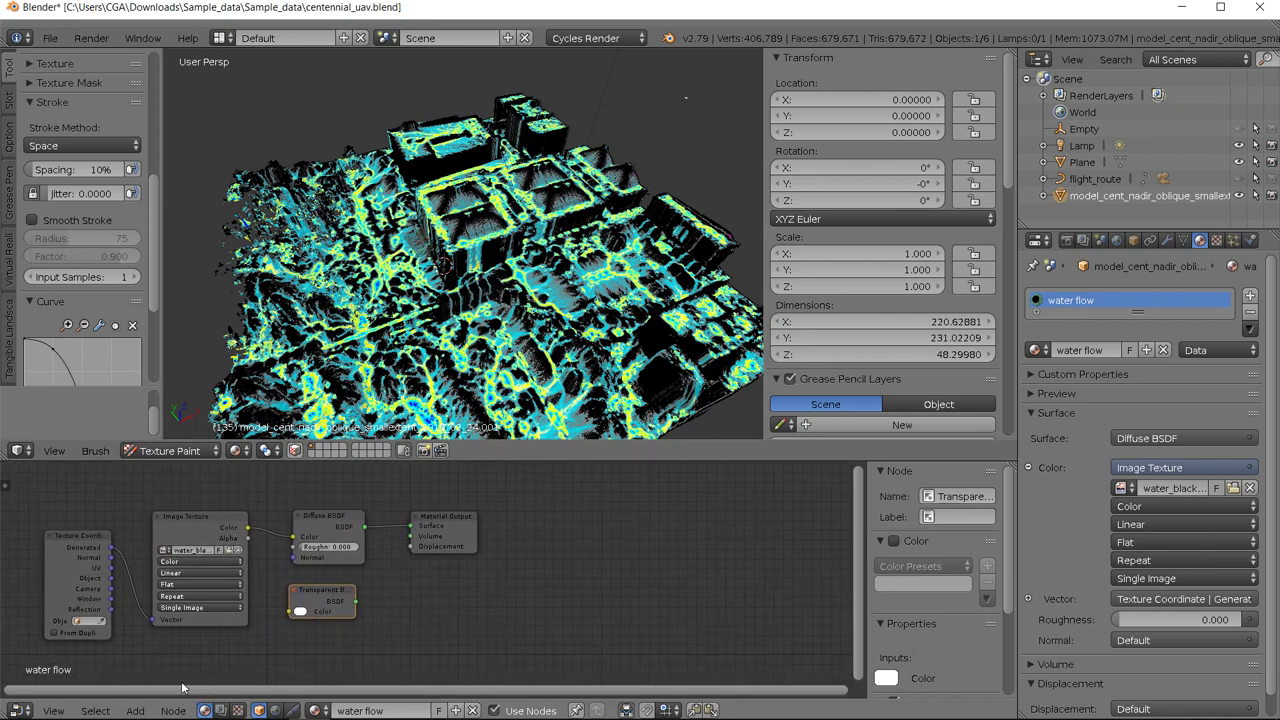
# Step: Search for the Mix Shader node, add it and place it to the right of the Transparent BSDF node
pyautogui.moveTo(308, 627); pyautogui.dragTo(322, 606, button='middle')
pyautogui.scroll(2, 314, 632)
pyautogui.scroll(-1, 322, 606)
pyautogui.click(137, 710)
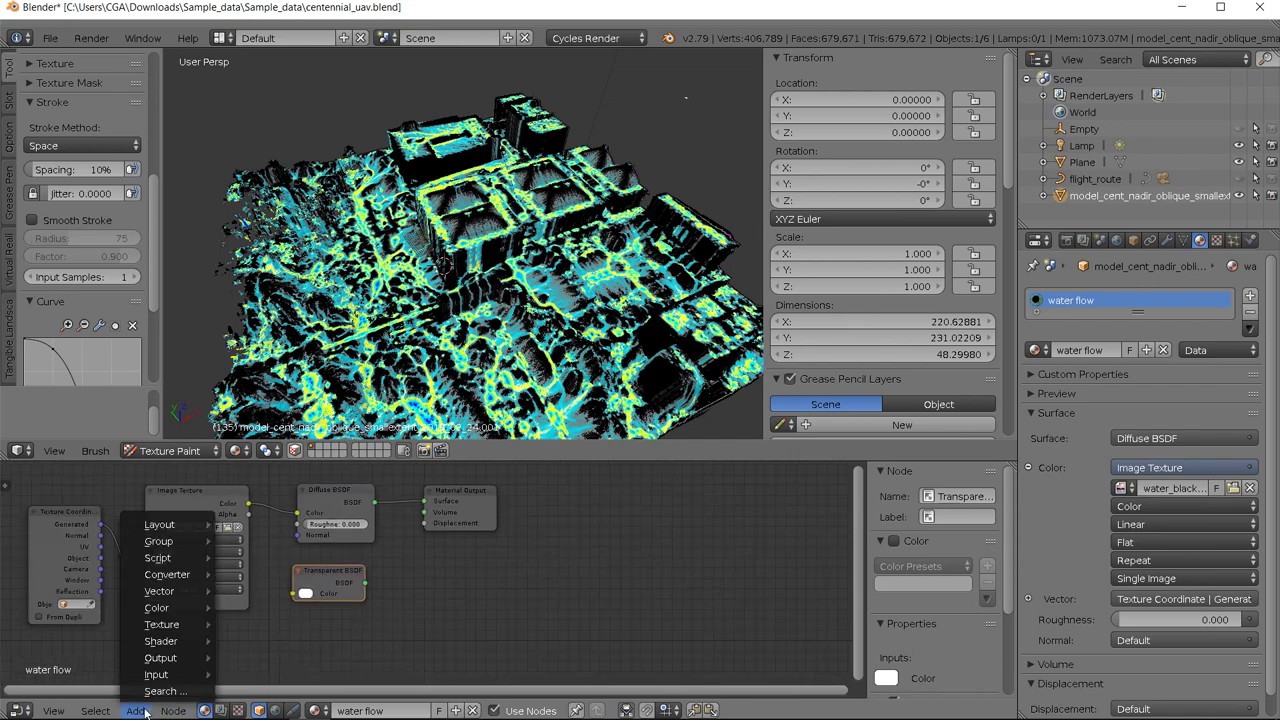
pyautogui.click(158, 691)
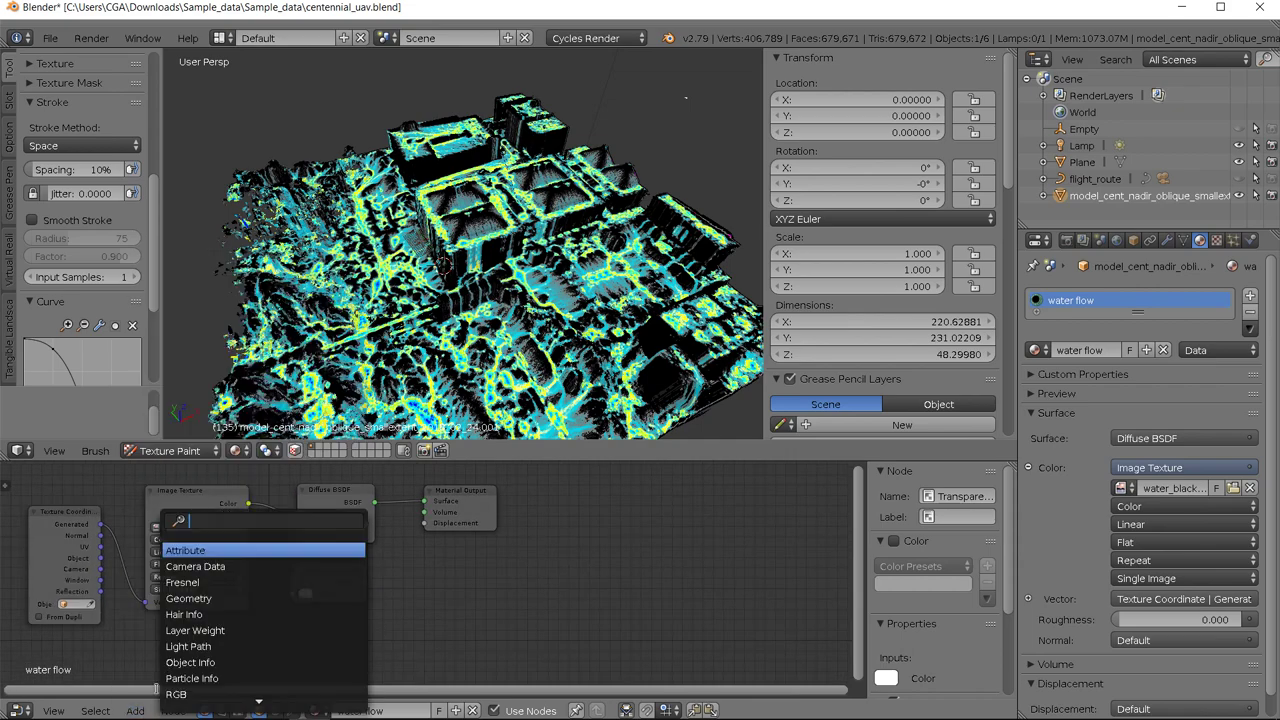
pyautogui.write('mix')
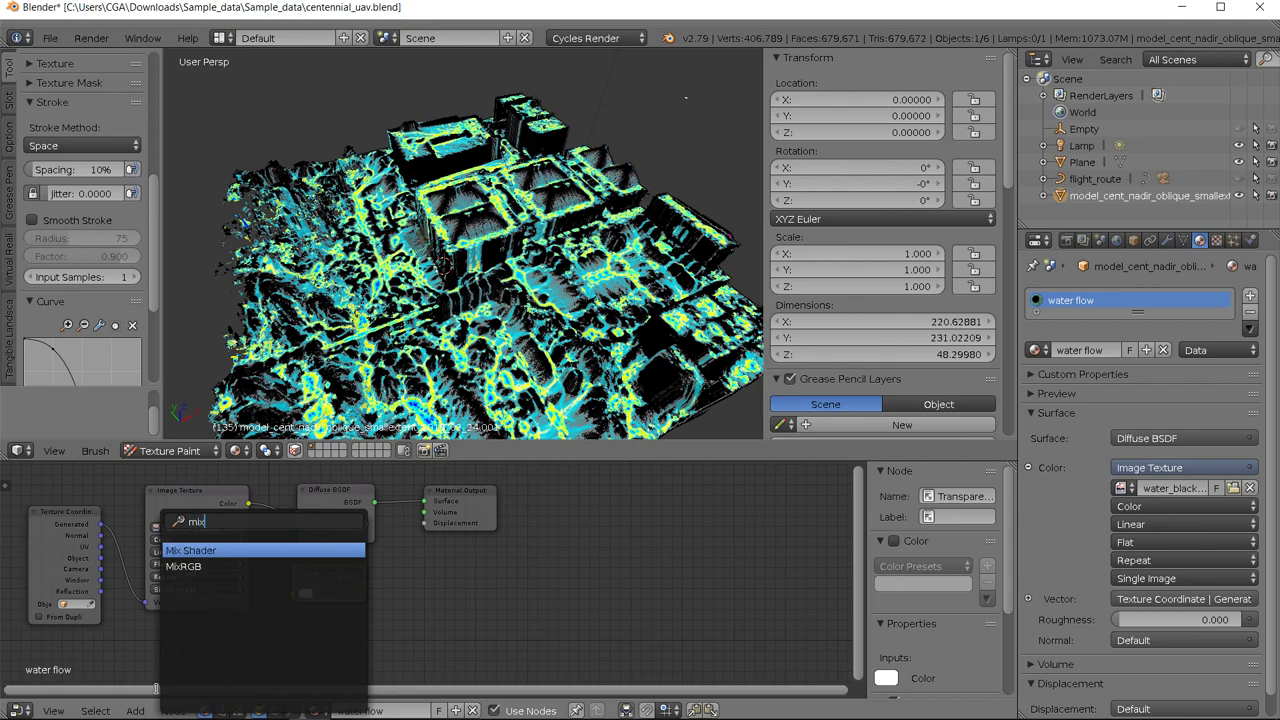
pyautogui.click(198, 550)
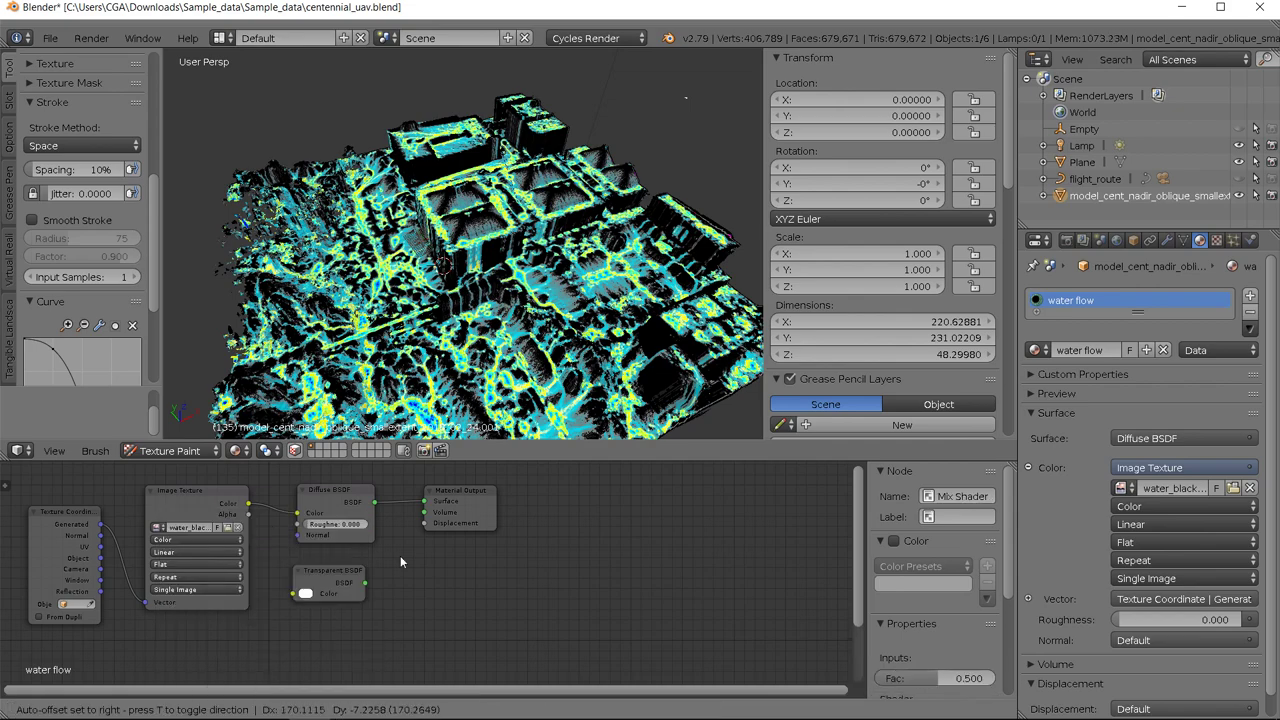
pyautogui.click(586, 369)
# Step: Shift the Transparent BSDF node slightly up and left, tucking it directly under the Diffuse BSDF node
pyautogui.moveTo(510, 543); pyautogui.dragTo(573, 549, button='middle')
pyautogui.scroll(1, 509, 594)
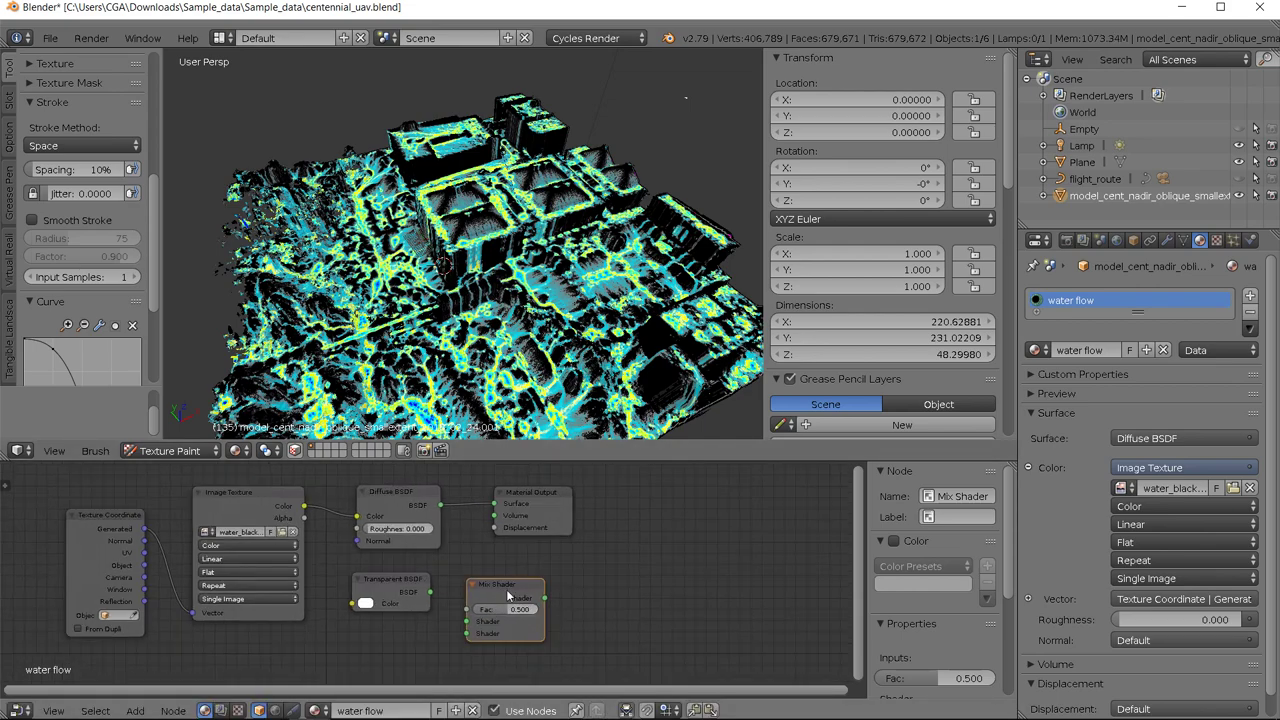
pyautogui.moveTo(481, 589); pyautogui.dragTo(429, 606, button='middle')
pyautogui.scroll(3, 452, 574)
pyautogui.scroll(-1, 429, 606)
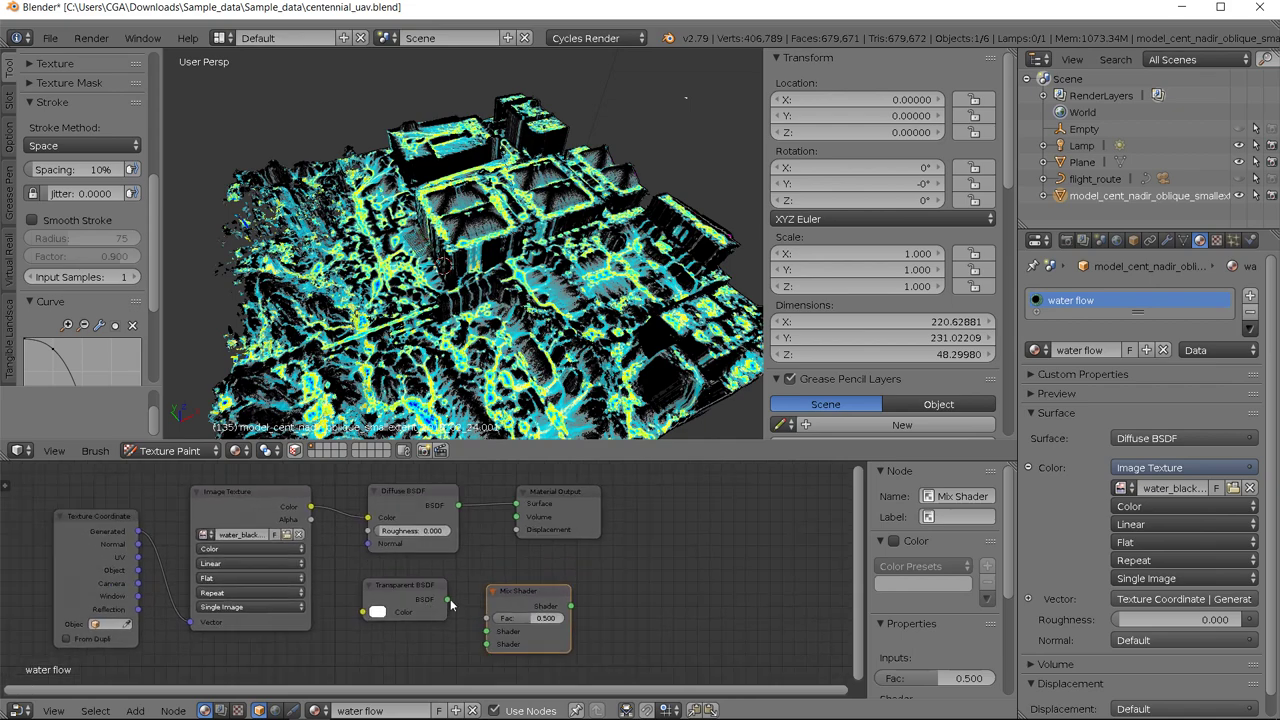
pyautogui.moveTo(450, 599)
pyautogui.mouseDown()
pyautogui.moveTo(473, 621)
pyautogui.moveTo(433, 580)
pyautogui.mouseUp()
pyautogui.scroll(-2, 490, 573)
pyautogui.moveTo(471, 583); pyautogui.dragTo(342, 600, button='middle')
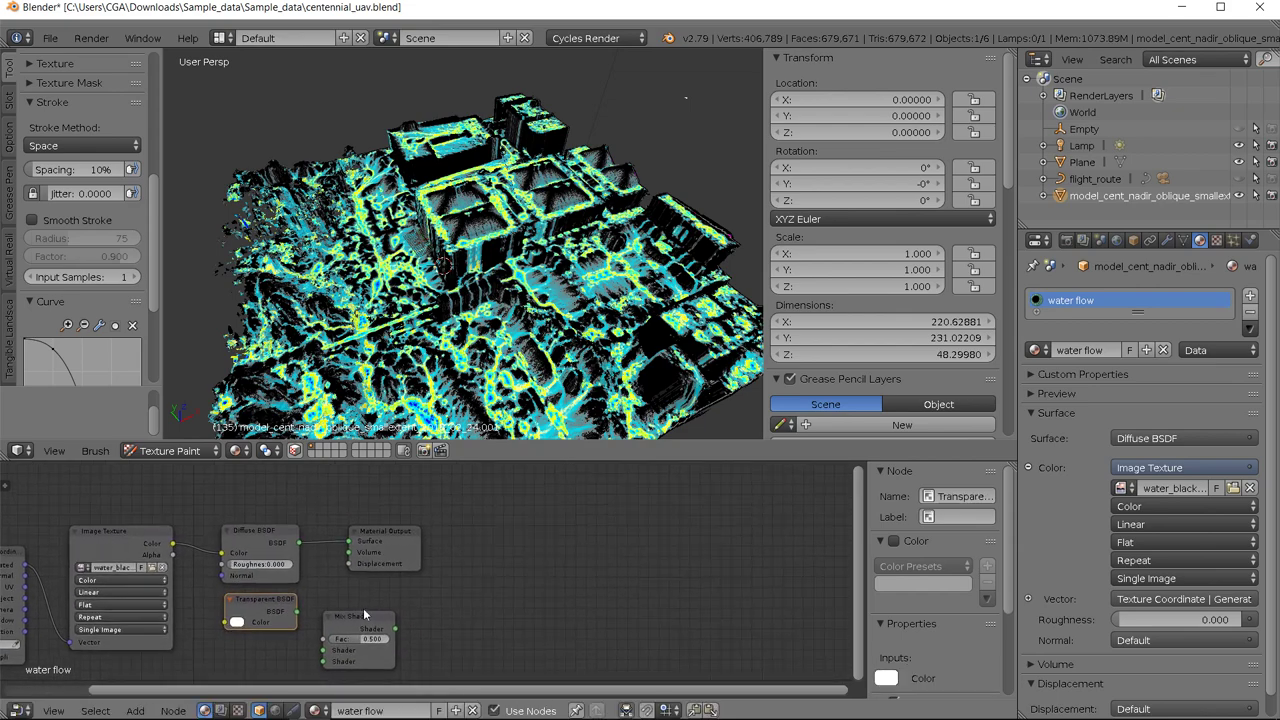
# Step: Move the Mix Shader node above the Diffuse BSDF's link and the Material Output node further right to make room
pyautogui.moveTo(362, 616); pyautogui.dragTo(347, 480)
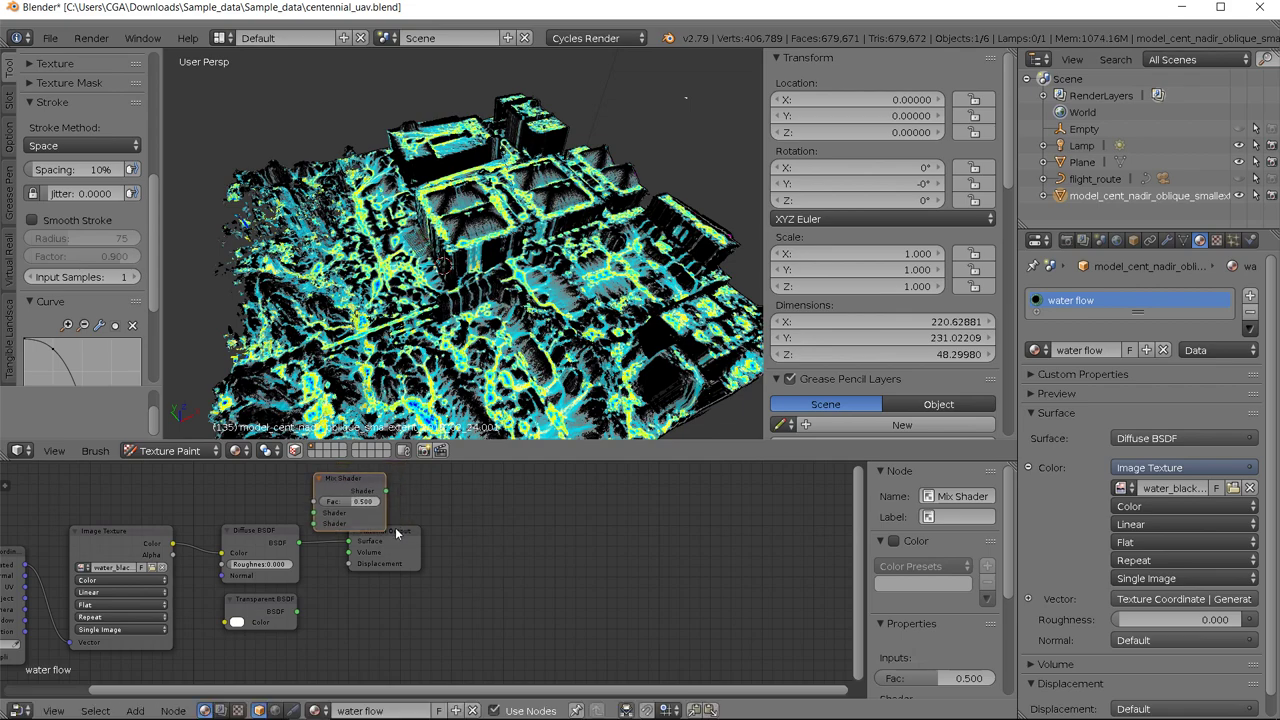
pyautogui.moveTo(396, 530); pyautogui.dragTo(495, 518)
pyautogui.moveTo(364, 539); pyautogui.dragTo(376, 567, button='middle')
pyautogui.moveTo(365, 510); pyautogui.dragTo(399, 494)
# Step: Route the Diffuse BSDF through the Mix Shader's first Shader input into the Material Output's Surface, and align the Mix Shader between them
pyautogui.moveTo(459, 562); pyautogui.dragTo(358, 537)
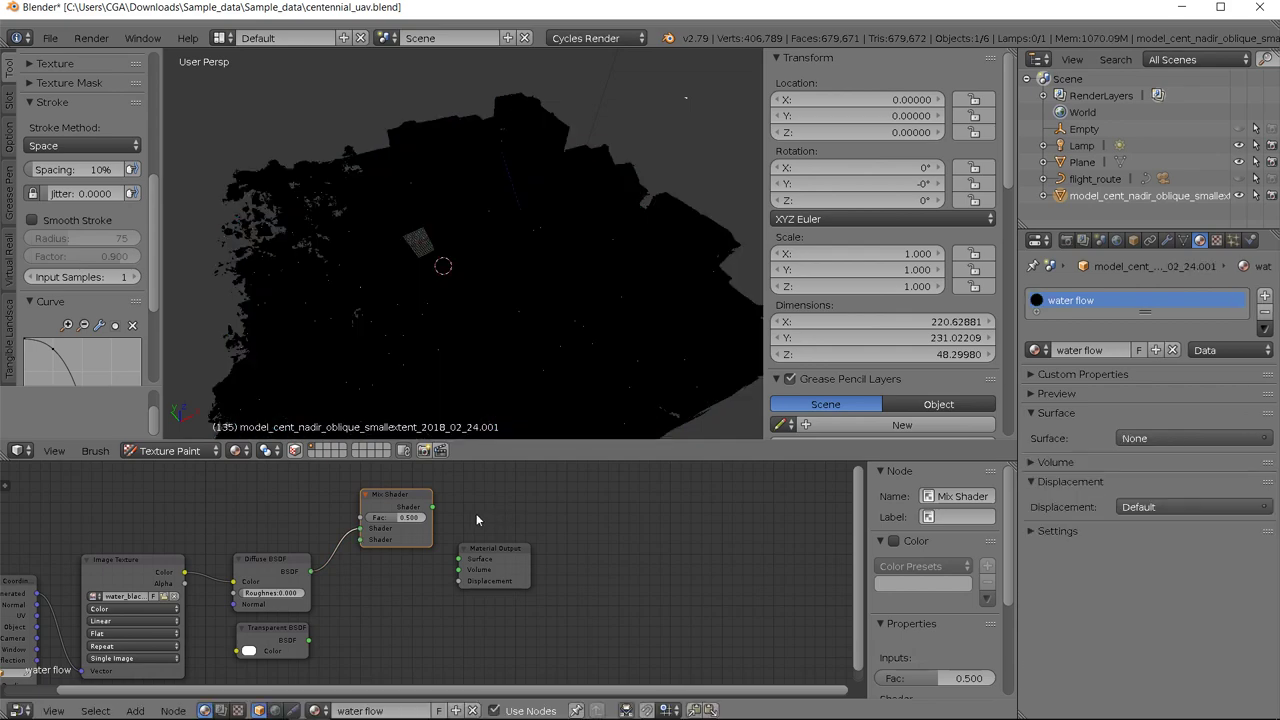
pyautogui.moveTo(432, 507); pyautogui.dragTo(421, 574)
pyautogui.moveTo(437, 572)
pyautogui.mouseDown()
pyautogui.moveTo(472, 558)
pyautogui.moveTo(447, 545)
pyautogui.moveTo(458, 559)
pyautogui.mouseUp()
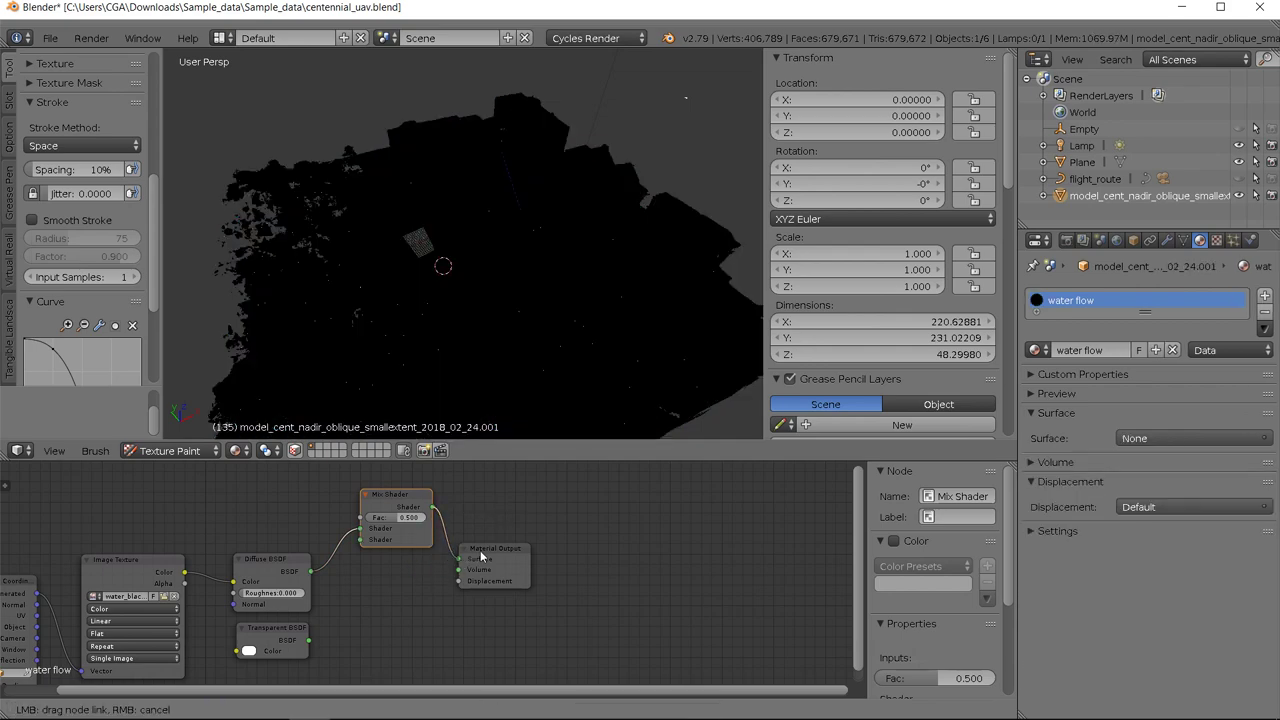
pyautogui.moveTo(390, 501); pyautogui.dragTo(426, 539)
# Step: Move the Transparent BSDF node from below the Diffuse BSDF node to just above it
pyautogui.scroll(1, 390, 562)
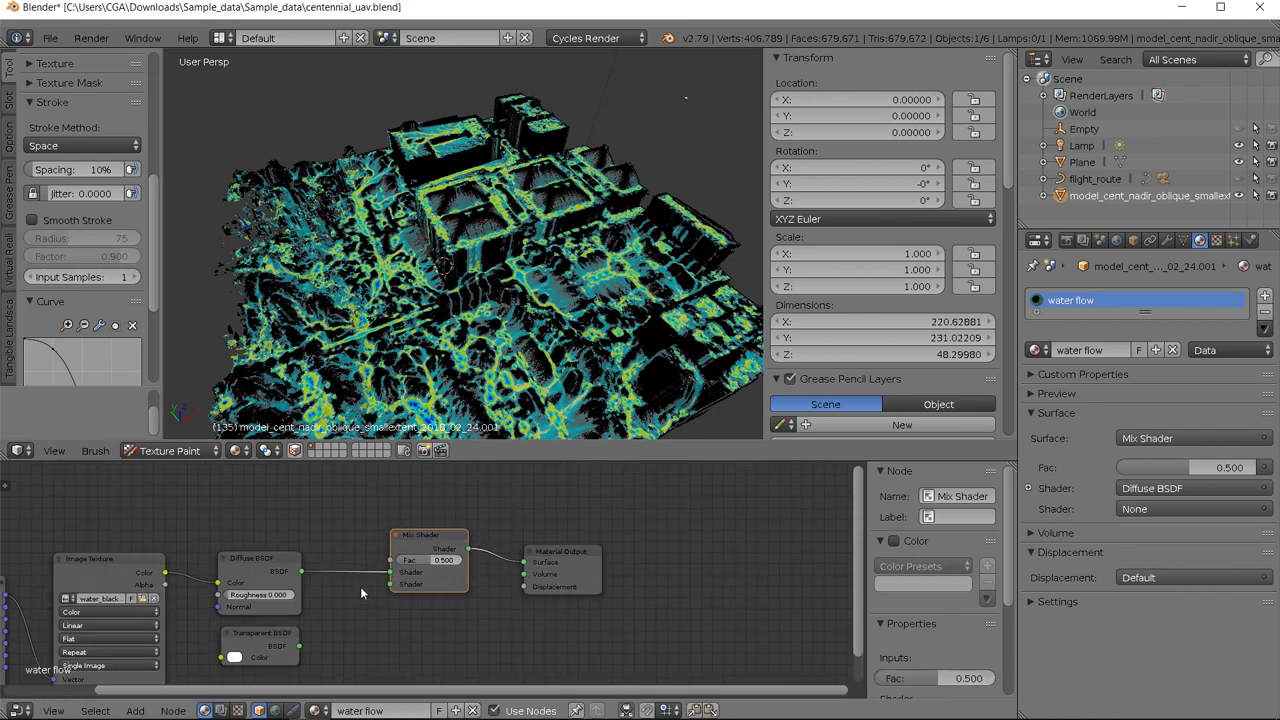
pyautogui.moveTo(352, 572); pyautogui.dragTo(306, 553, button='middle')
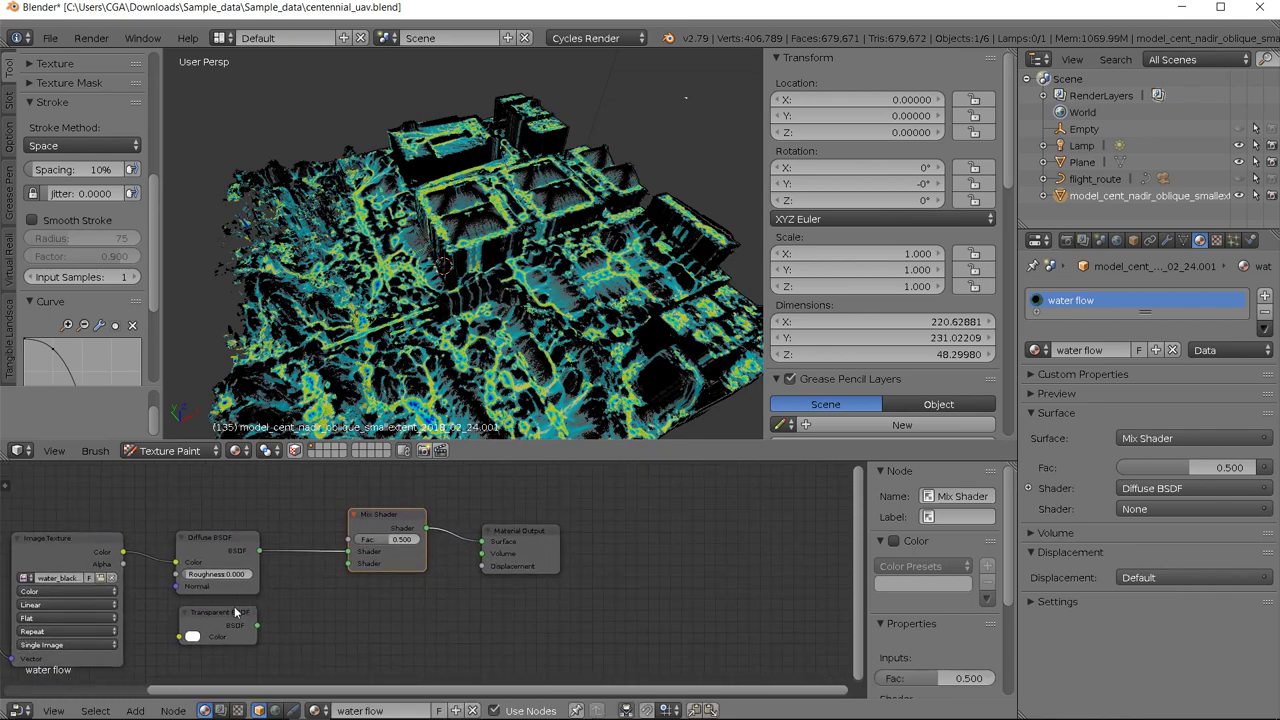
pyautogui.moveTo(236, 605); pyautogui.dragTo(281, 477)
pyautogui.moveTo(315, 517); pyautogui.dragTo(362, 521, button='middle')
pyautogui.scroll(-1, 334, 544)
pyautogui.scroll(-1, 364, 539)
# Step: Link the Transparent BSDF output to the Mix Shader's Fac input and the Image Texture's Color output to the Transparent BSDF's Color
pyautogui.moveTo(348, 507)
pyautogui.mouseDown()
pyautogui.moveTo(328, 508)
pyautogui.moveTo(352, 519)
pyautogui.mouseUp()
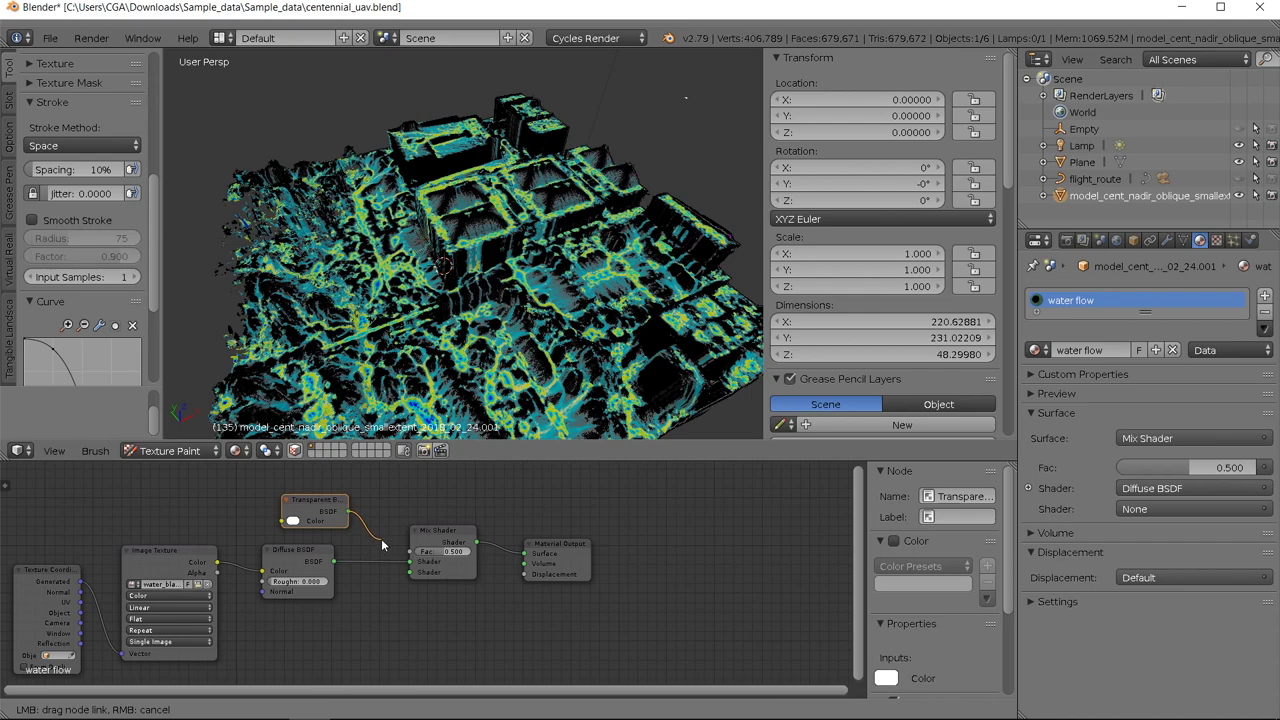
pyautogui.moveTo(381, 538); pyautogui.dragTo(374, 541)
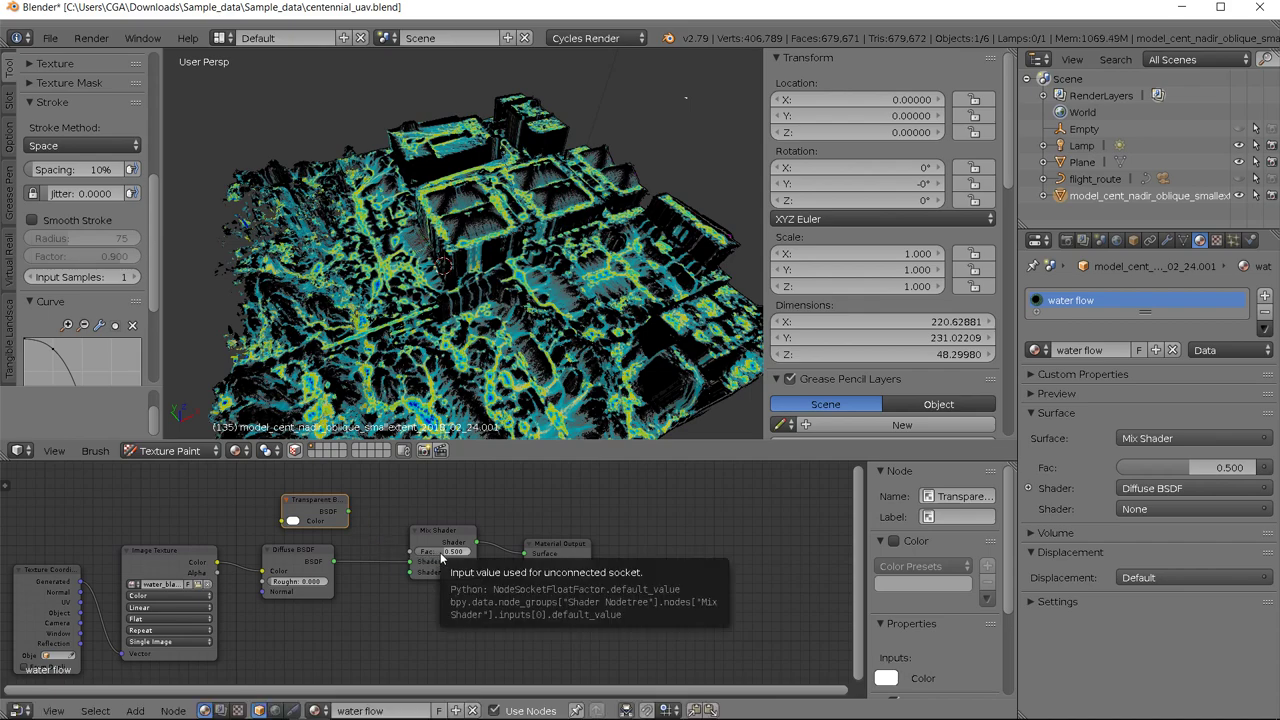
pyautogui.moveTo(348, 513); pyautogui.dragTo(407, 555)
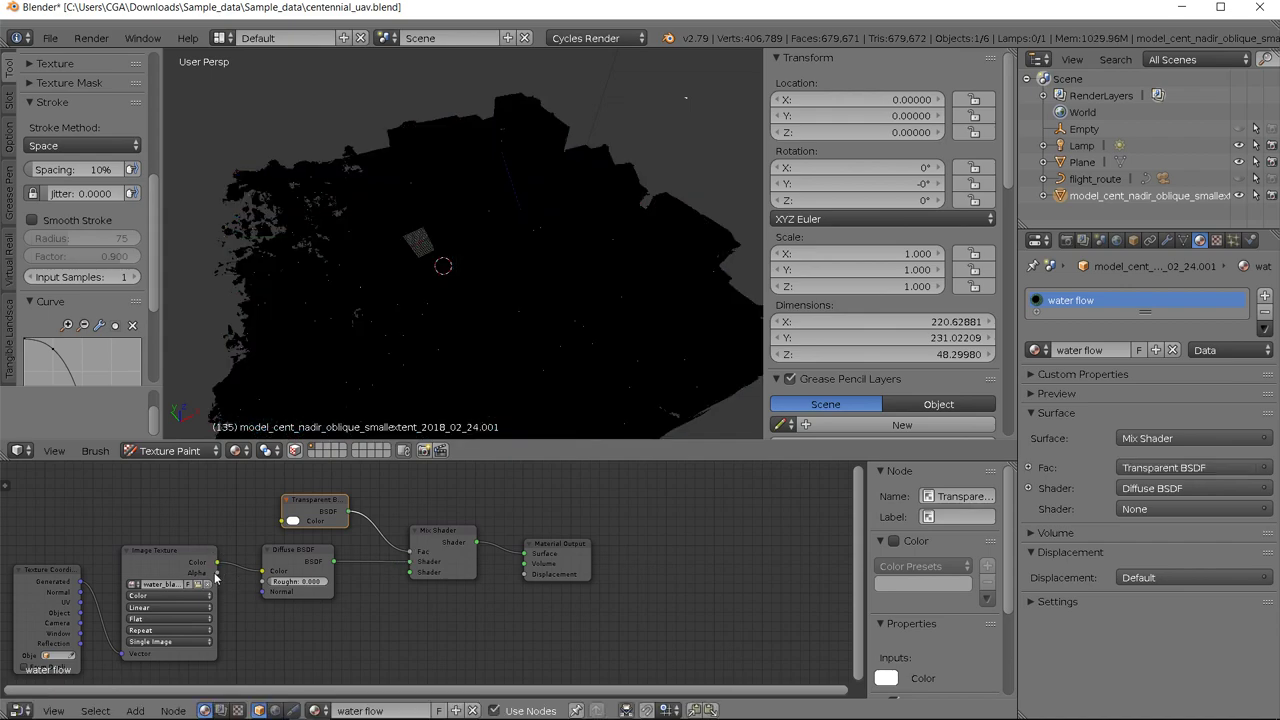
pyautogui.moveTo(216, 562); pyautogui.dragTo(278, 522)
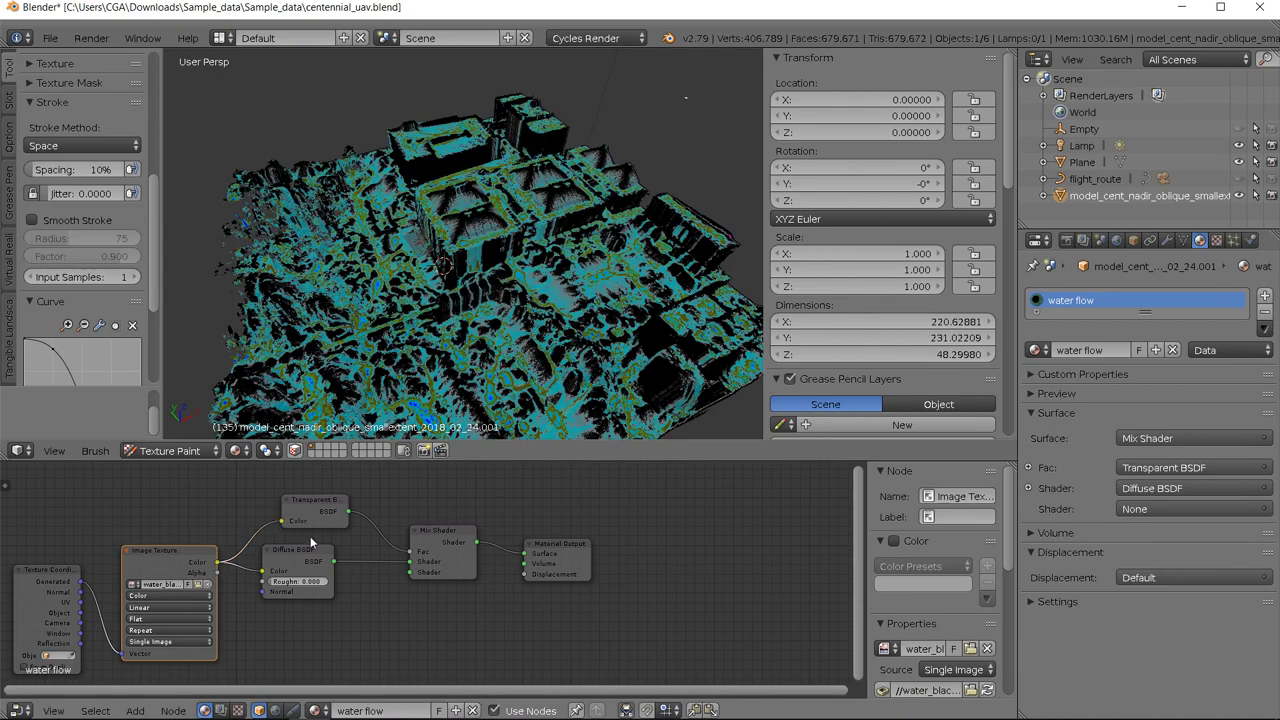
# Step: Nudge the Transparent BSDF node slightly to the right above the Diffuse BSDF node
pyautogui.scroll(2, 361, 568)
pyautogui.moveTo(378, 556); pyautogui.dragTo(411, 572, button='middle')
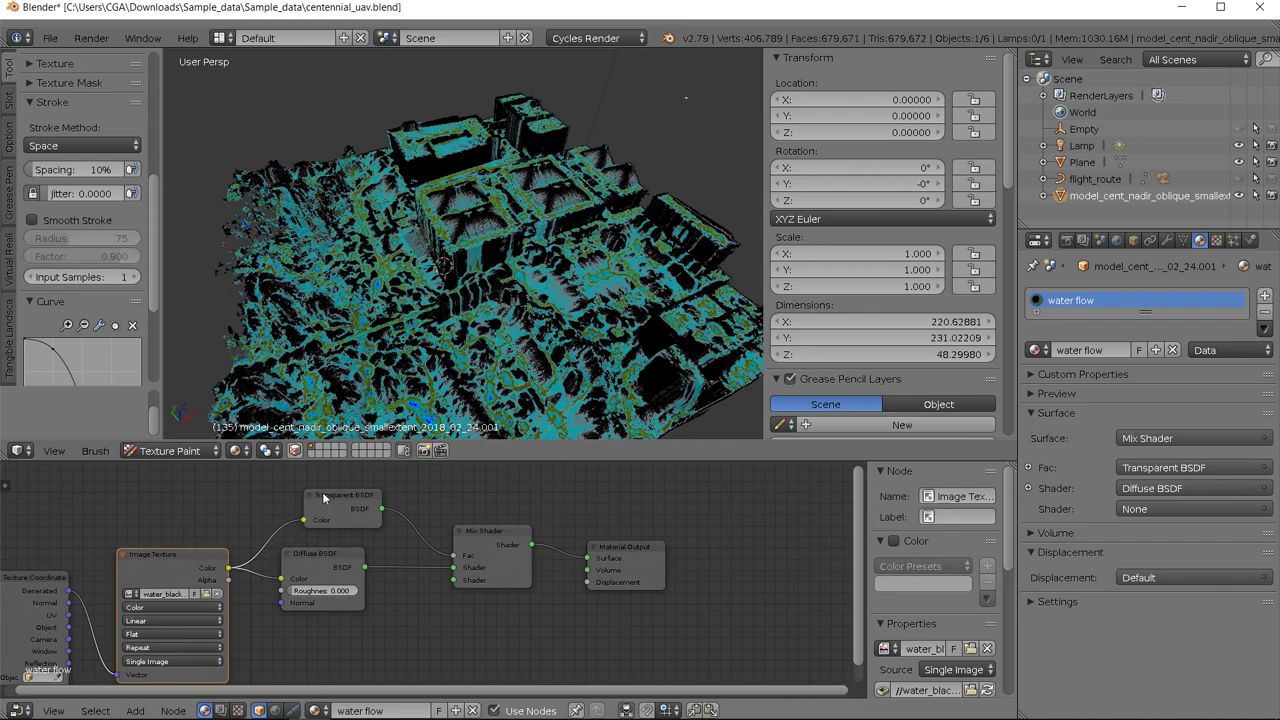
pyautogui.moveTo(327, 497); pyautogui.dragTo(339, 499)
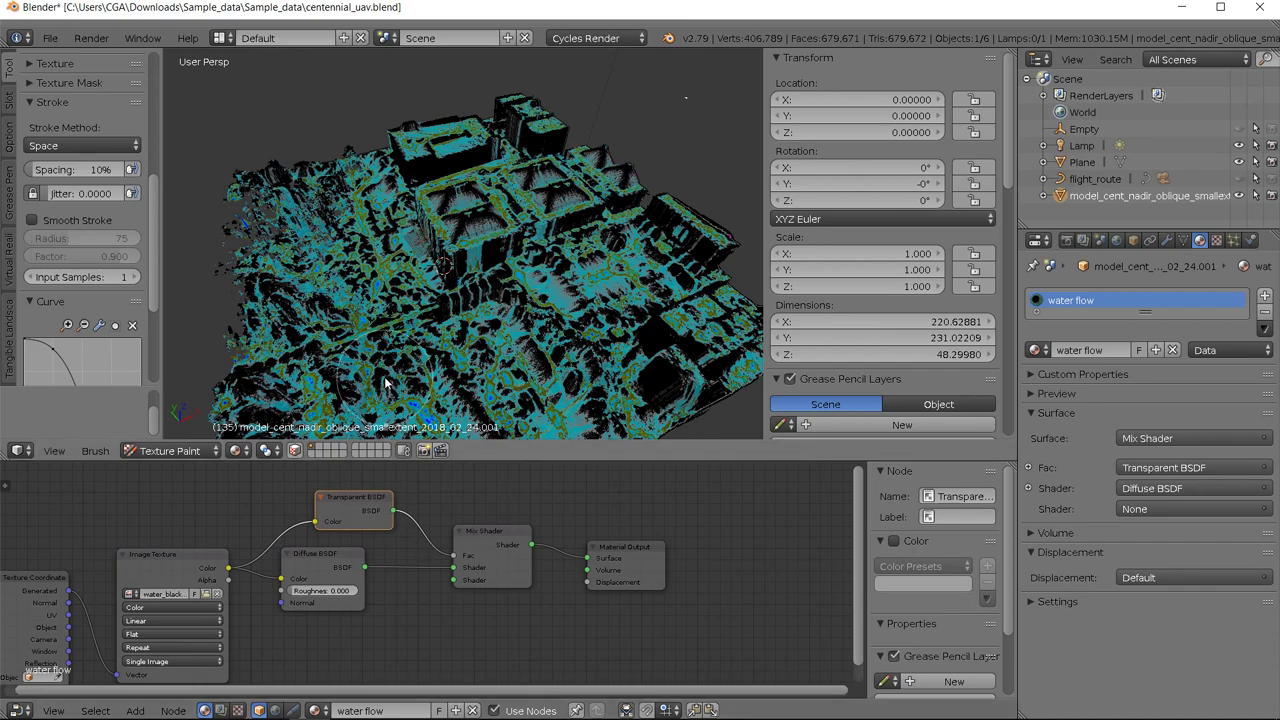
# Step: Add a second Diffuse BSDF node and place it below the existing Diffuse BSDF in the water flow material
pyautogui.scroll(-4, 370, 570)
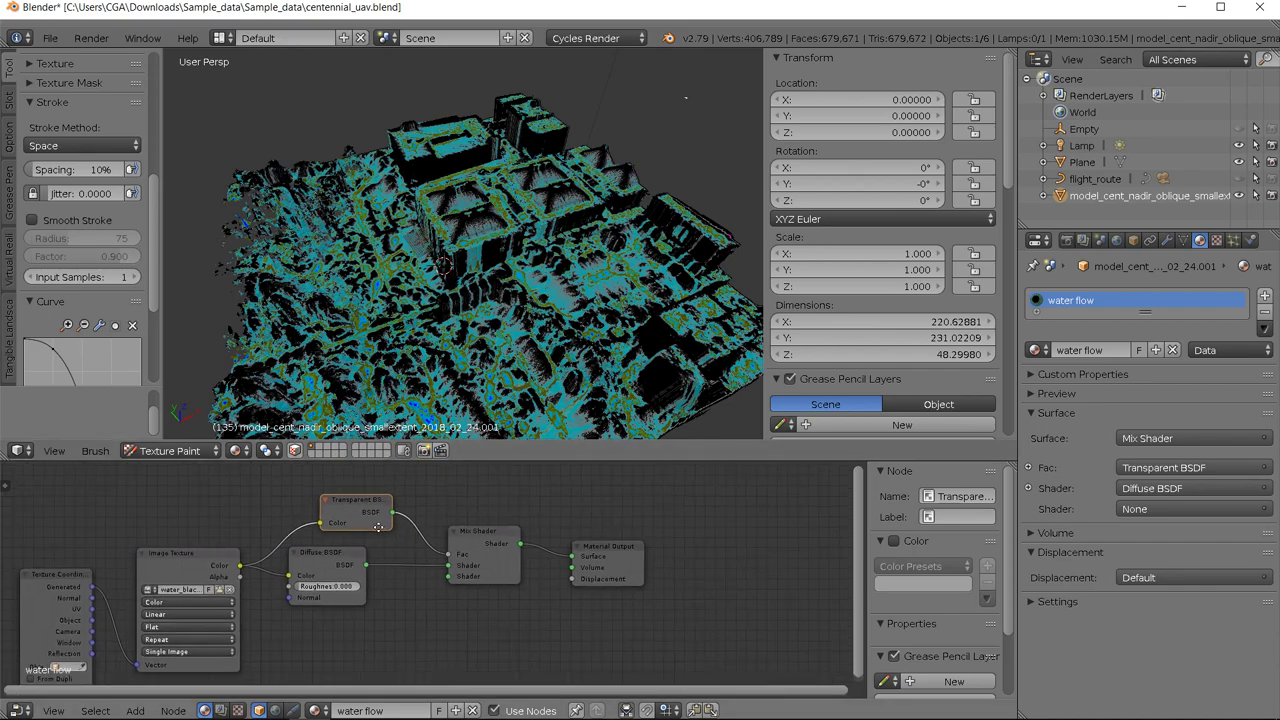
pyautogui.click(176, 710)
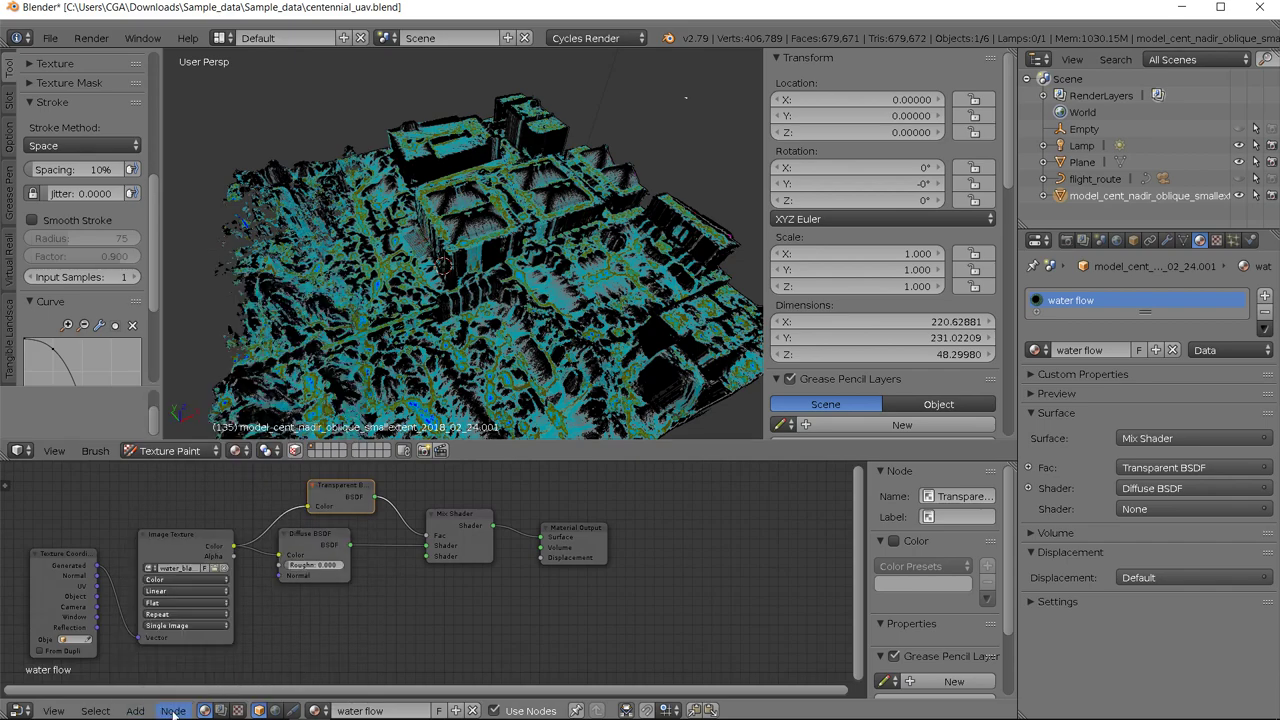
pyautogui.click(135, 710)
pyautogui.moveTo(177, 634)
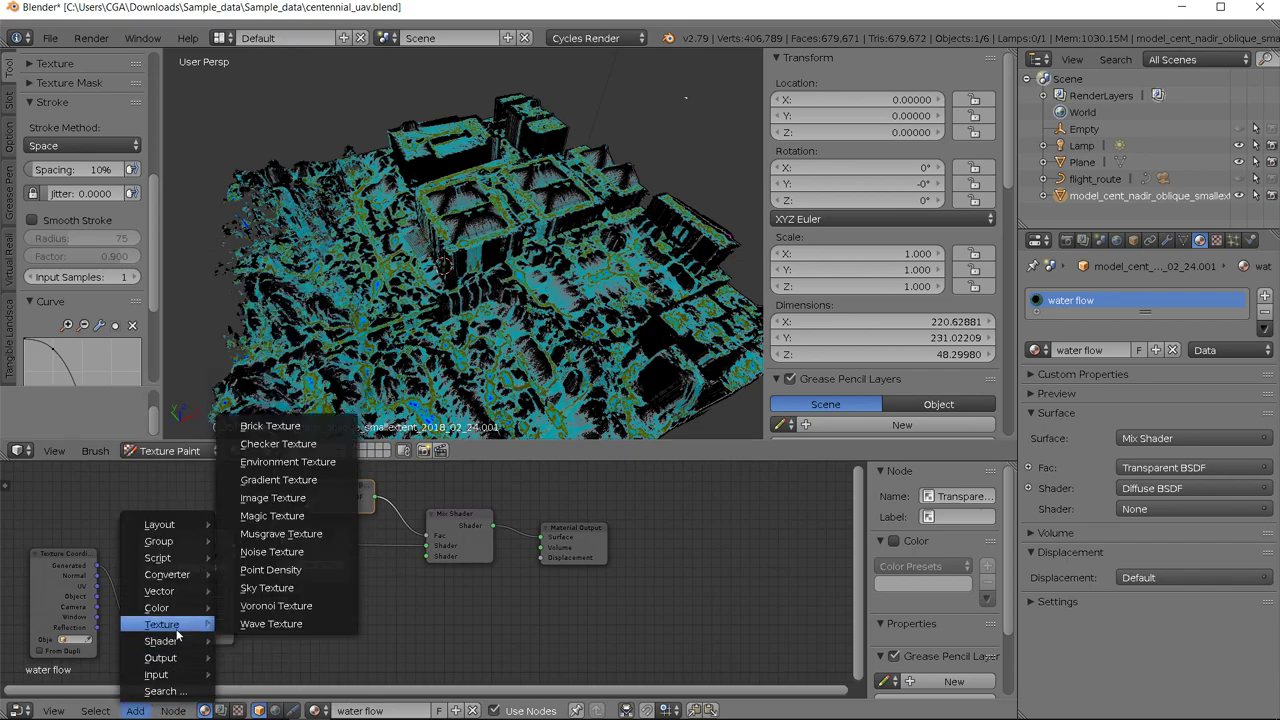
pyautogui.click(157, 691)
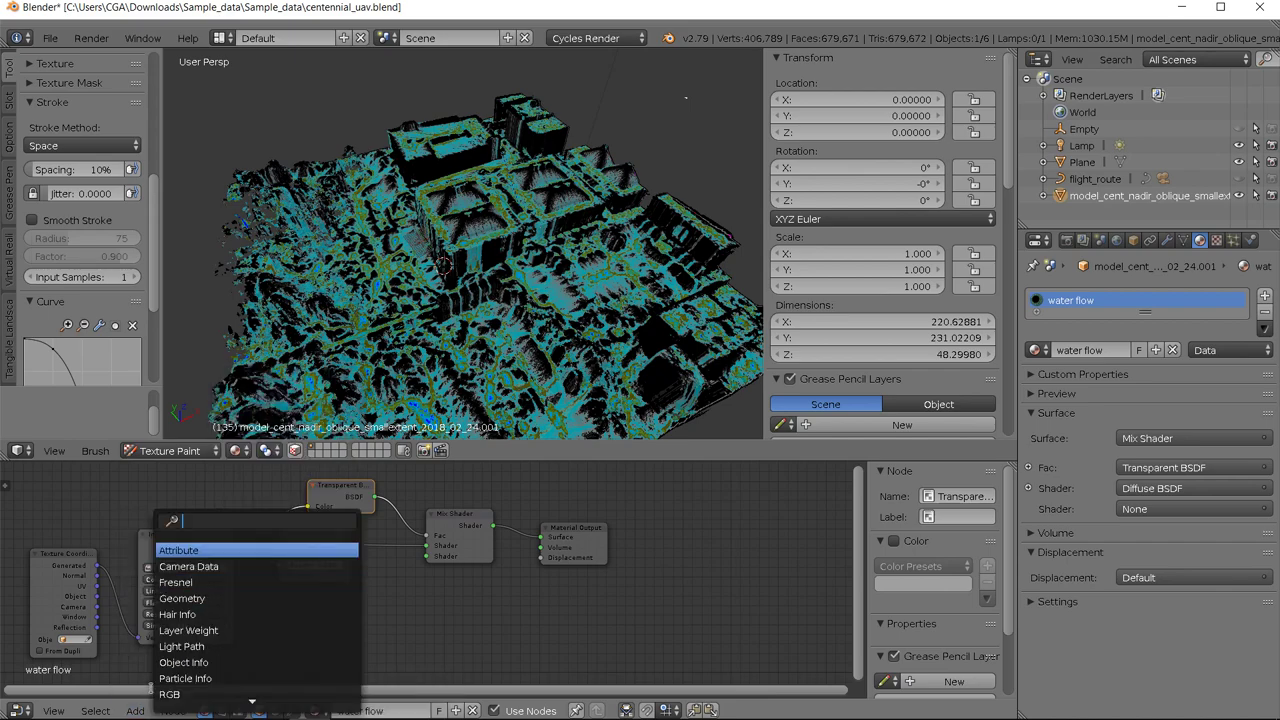
pyautogui.write('diff')
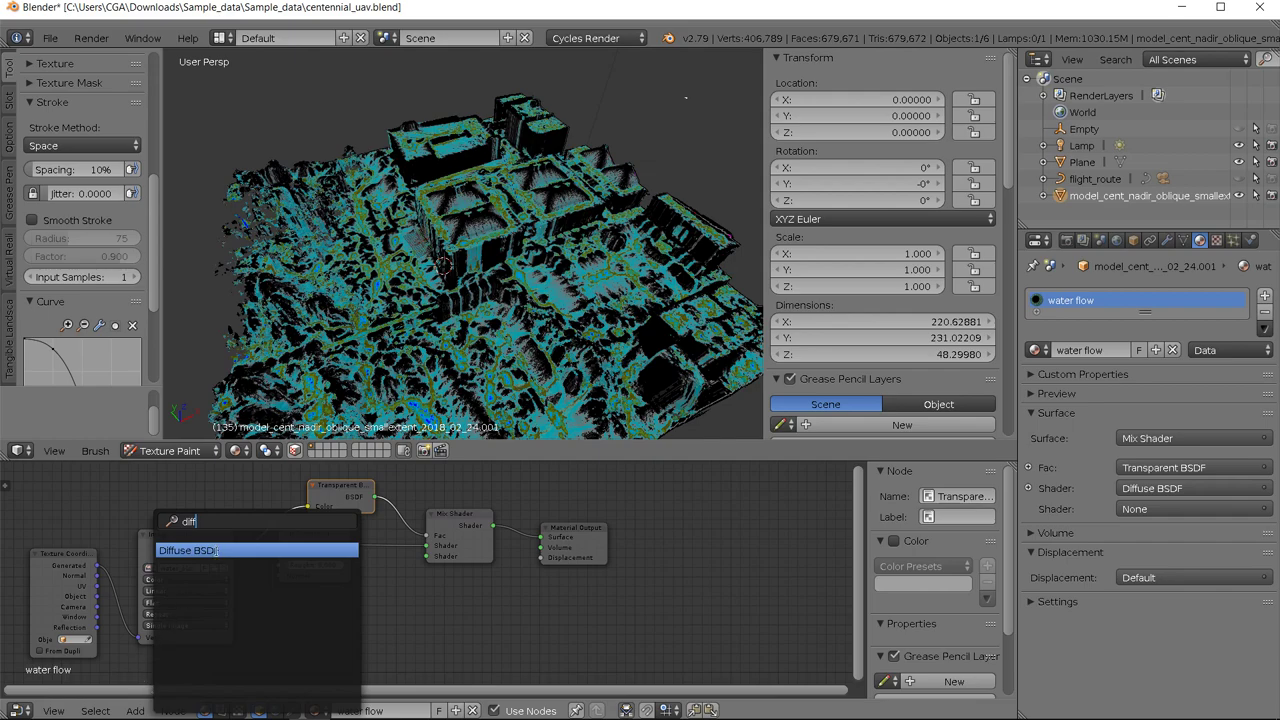
pyautogui.click(214, 551)
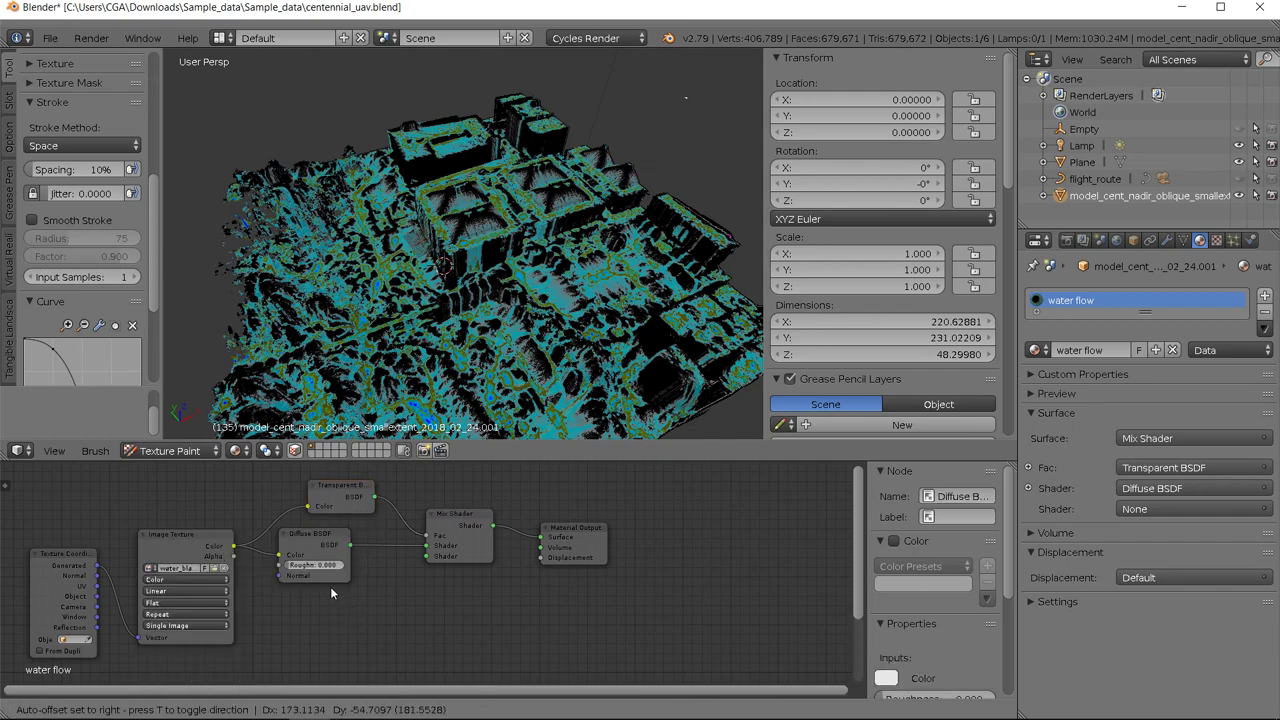
pyautogui.click(397, 566)
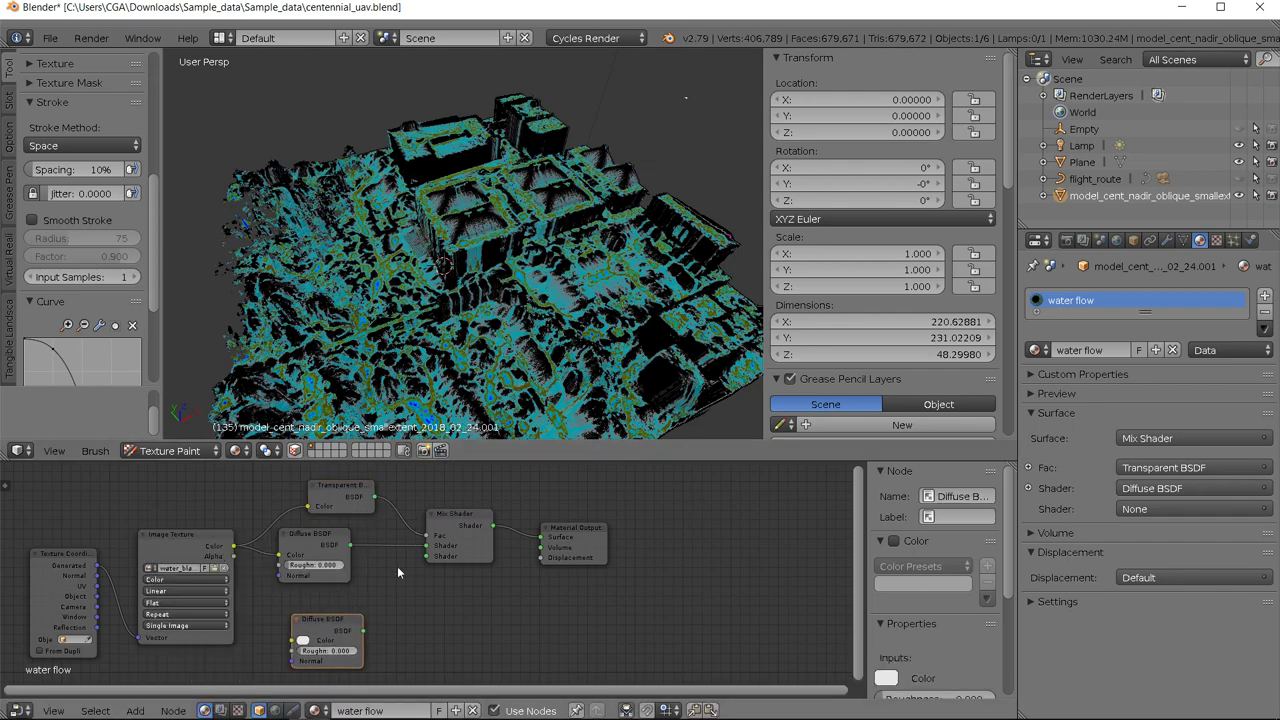
# Step: Link the new Diffuse BSDF to the Mix Shader's first Shader input, with the textured one on the second, and nudge the Transparent BSDF up-right
pyautogui.moveTo(363, 634); pyautogui.dragTo(425, 558)
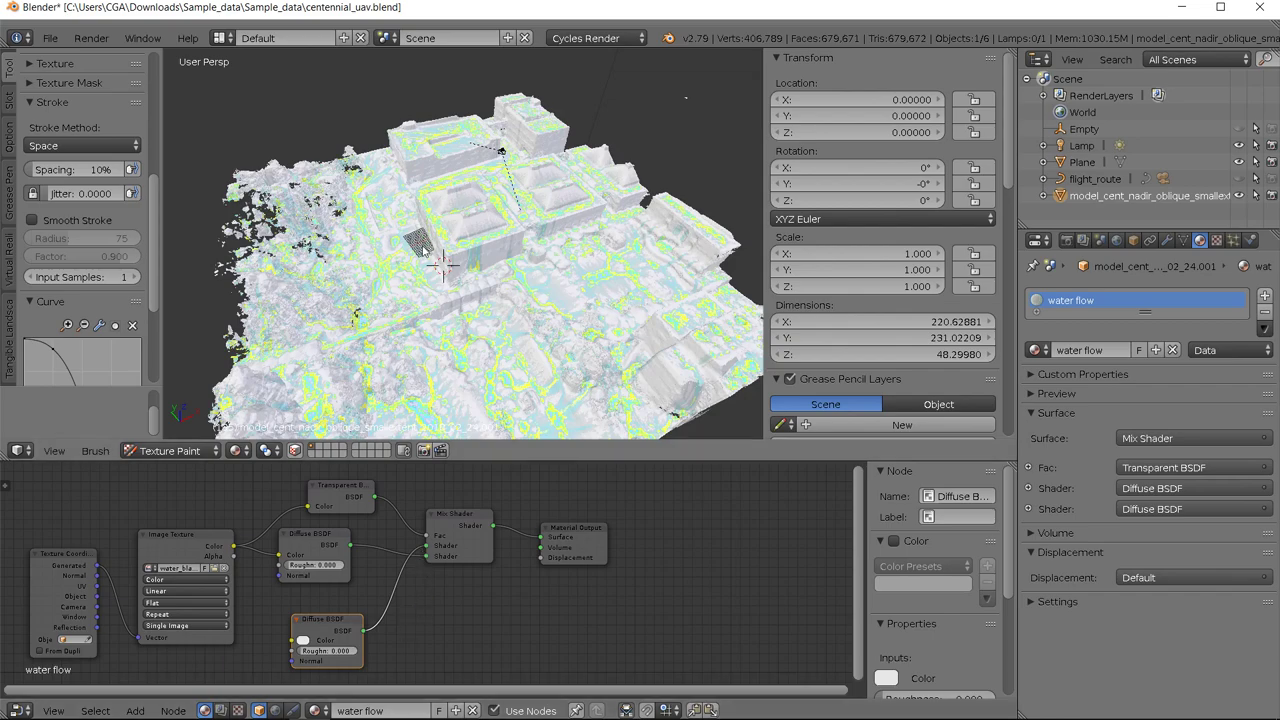
pyautogui.scroll(2, 445, 547)
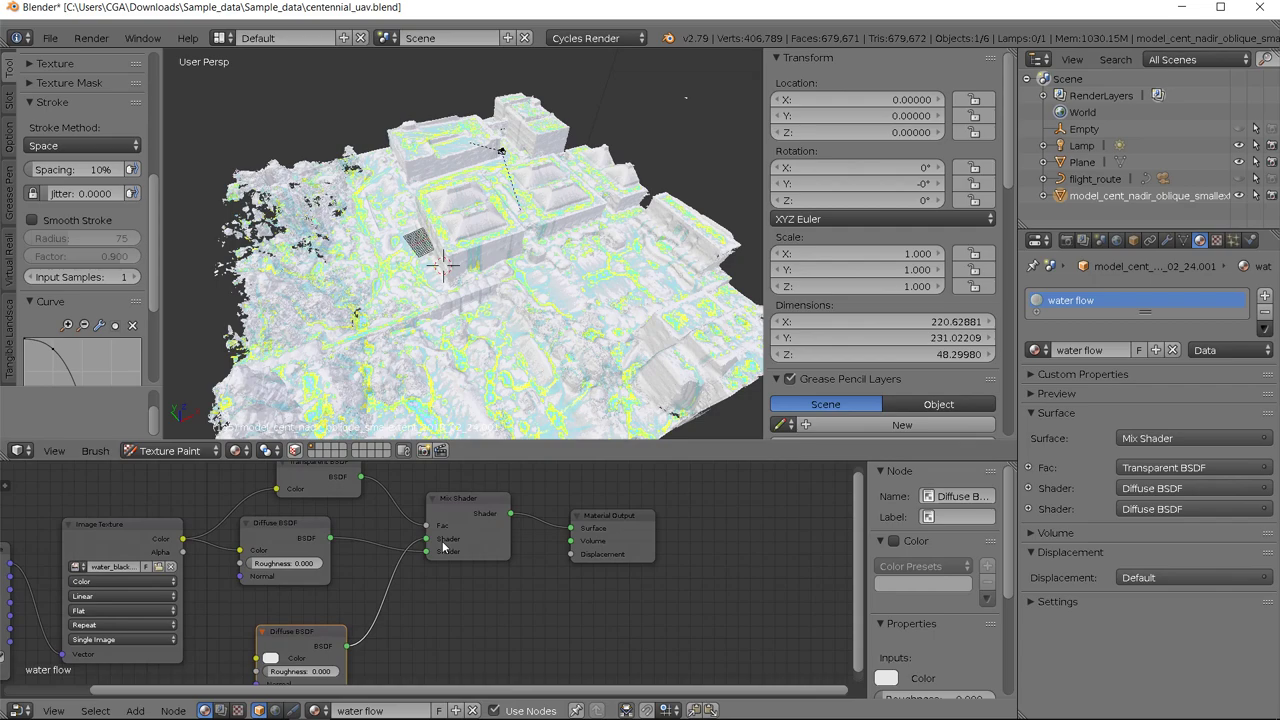
pyautogui.moveTo(299, 531); pyautogui.dragTo(320, 567, button='middle')
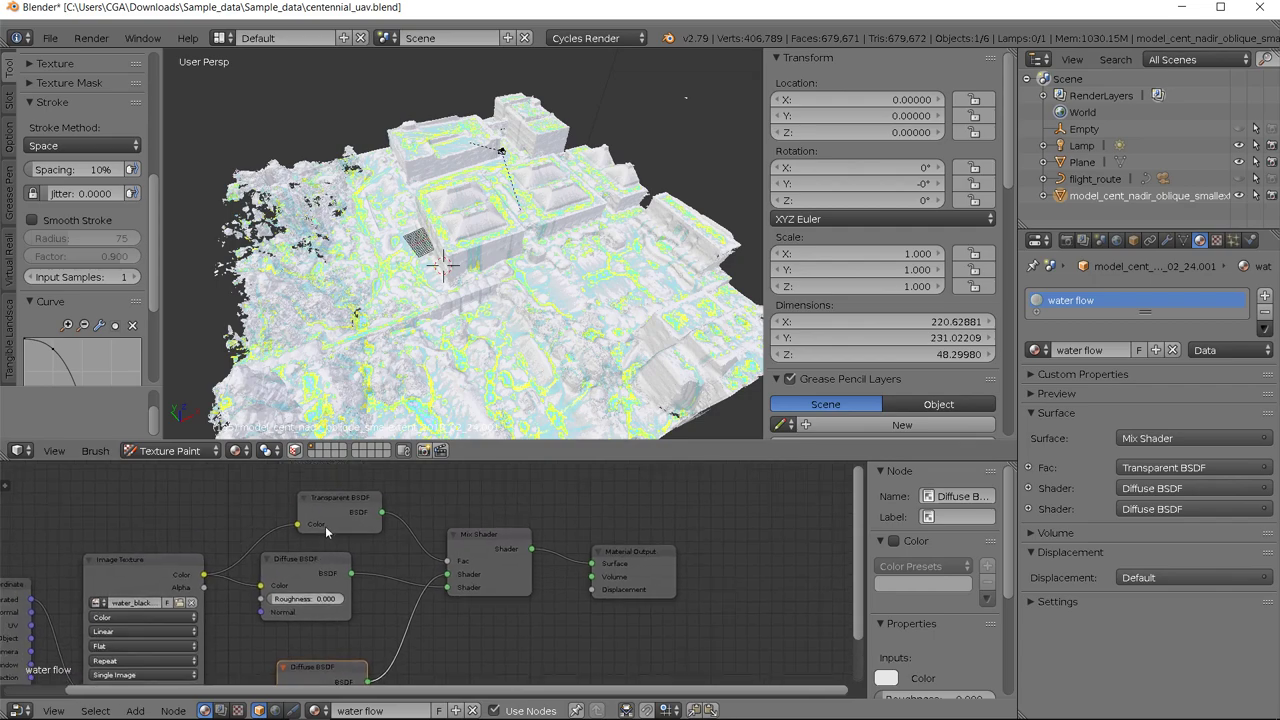
pyautogui.moveTo(333, 512); pyautogui.dragTo(343, 502)
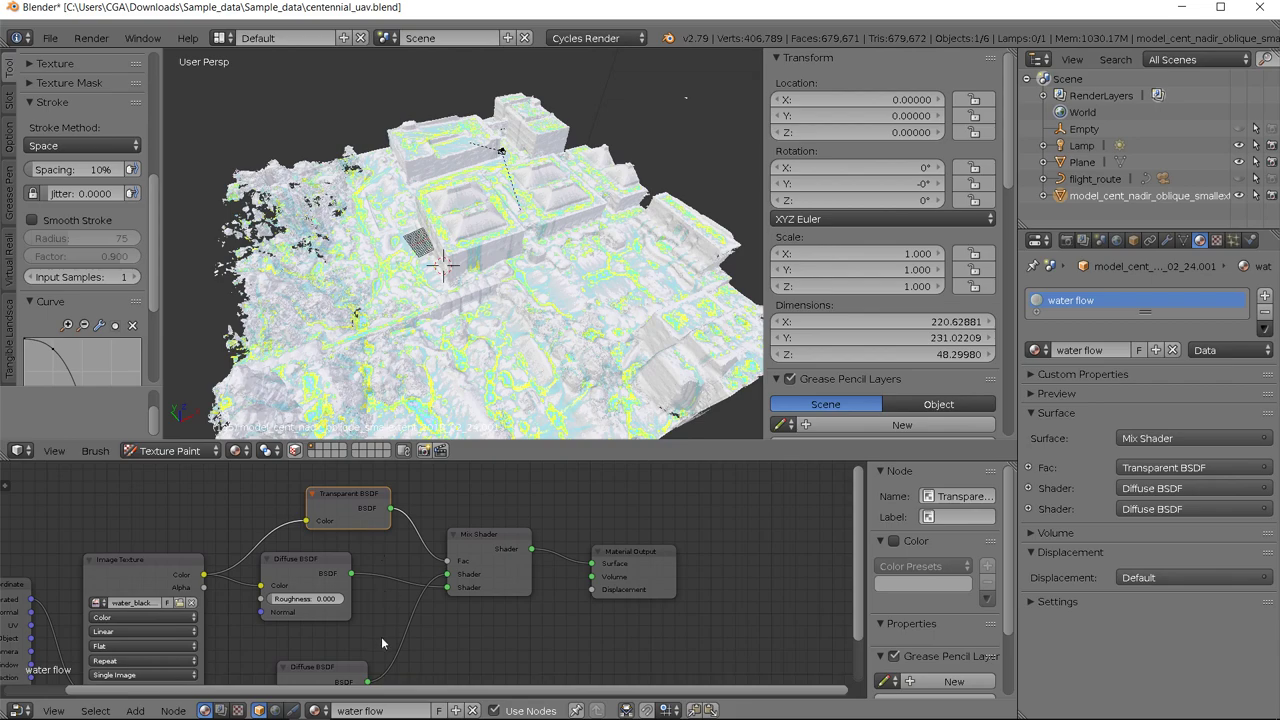
pyautogui.moveTo(381, 591)
pyautogui.mouseDown(button='middle')
pyautogui.moveTo(356, 571)
pyautogui.moveTo(360, 584)
pyautogui.mouseUp(button='middle')
pyautogui.scroll(-1, 356, 571)
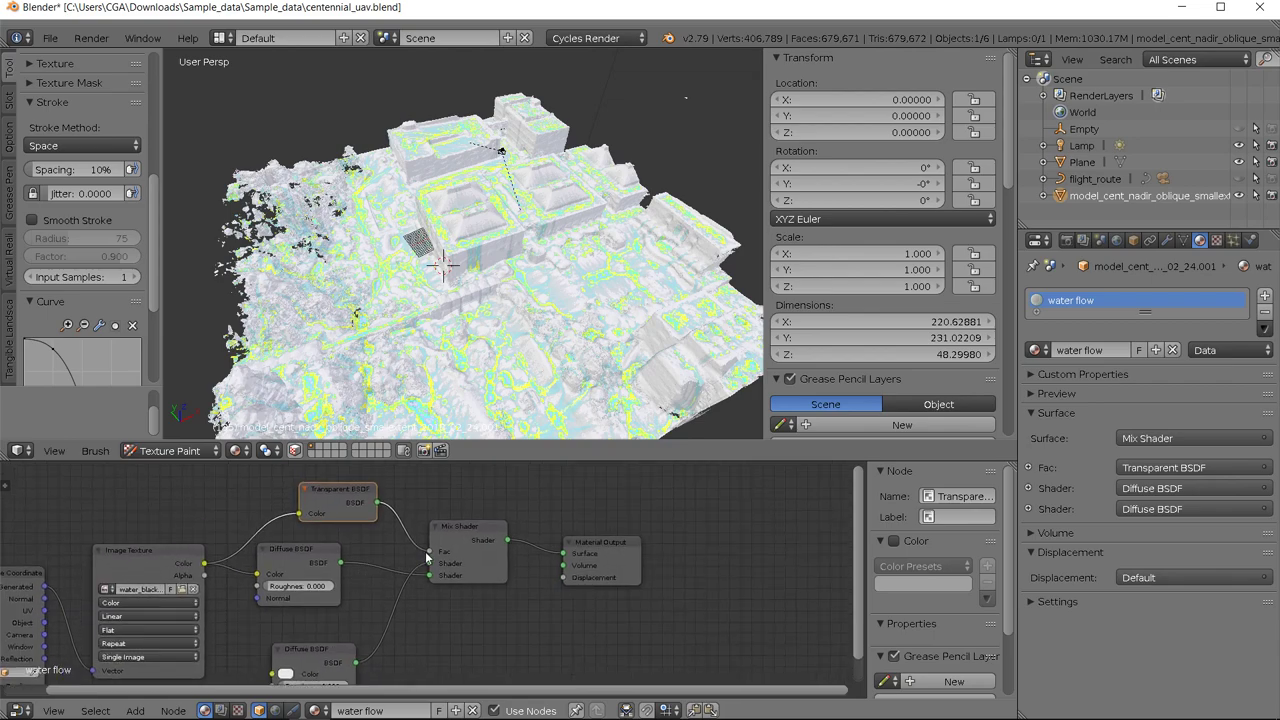
# Step: Move the new Diffuse BSDF node further down, away from the textured Diffuse BSDF
pyautogui.moveTo(428, 553)
pyautogui.mouseDown()
pyautogui.moveTo(400, 544)
pyautogui.moveTo(428, 553)
pyautogui.mouseUp()
pyautogui.moveTo(423, 600); pyautogui.dragTo(423, 537, button='middle')
pyautogui.moveTo(337, 604); pyautogui.dragTo(320, 604, button='middle')
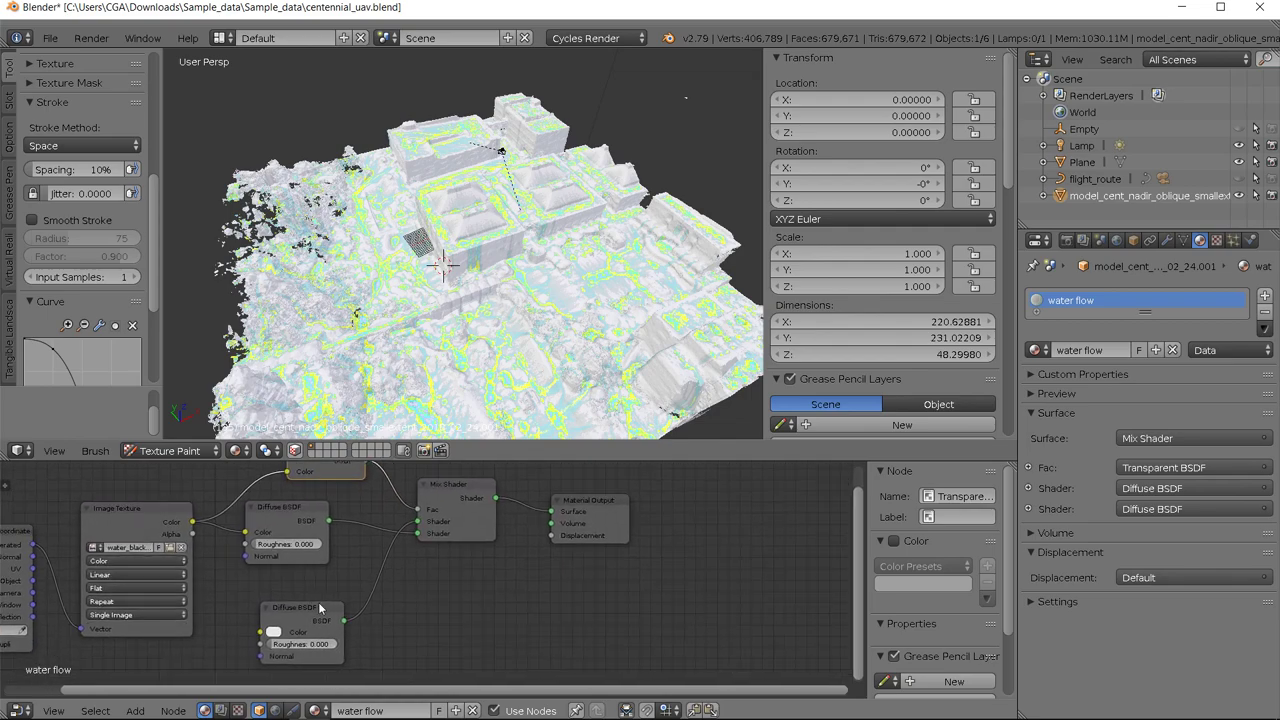
pyautogui.moveTo(308, 607)
pyautogui.mouseDown()
pyautogui.moveTo(267, 607)
pyautogui.moveTo(295, 612)
pyautogui.mouseUp()
pyautogui.moveTo(324, 612); pyautogui.dragTo(290, 563, button='middle')
pyautogui.scroll(-5, 290, 563)
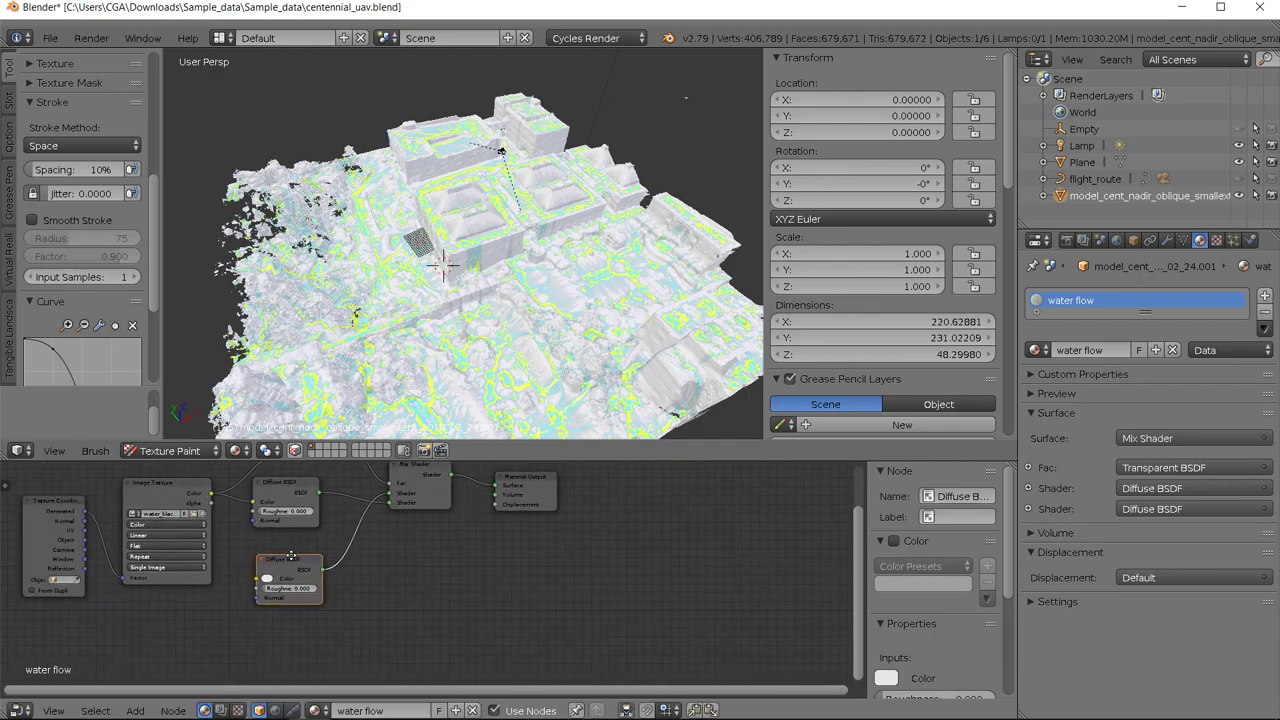
pyautogui.moveTo(294, 567); pyautogui.dragTo(346, 570)
pyautogui.scroll(3, 339, 598)
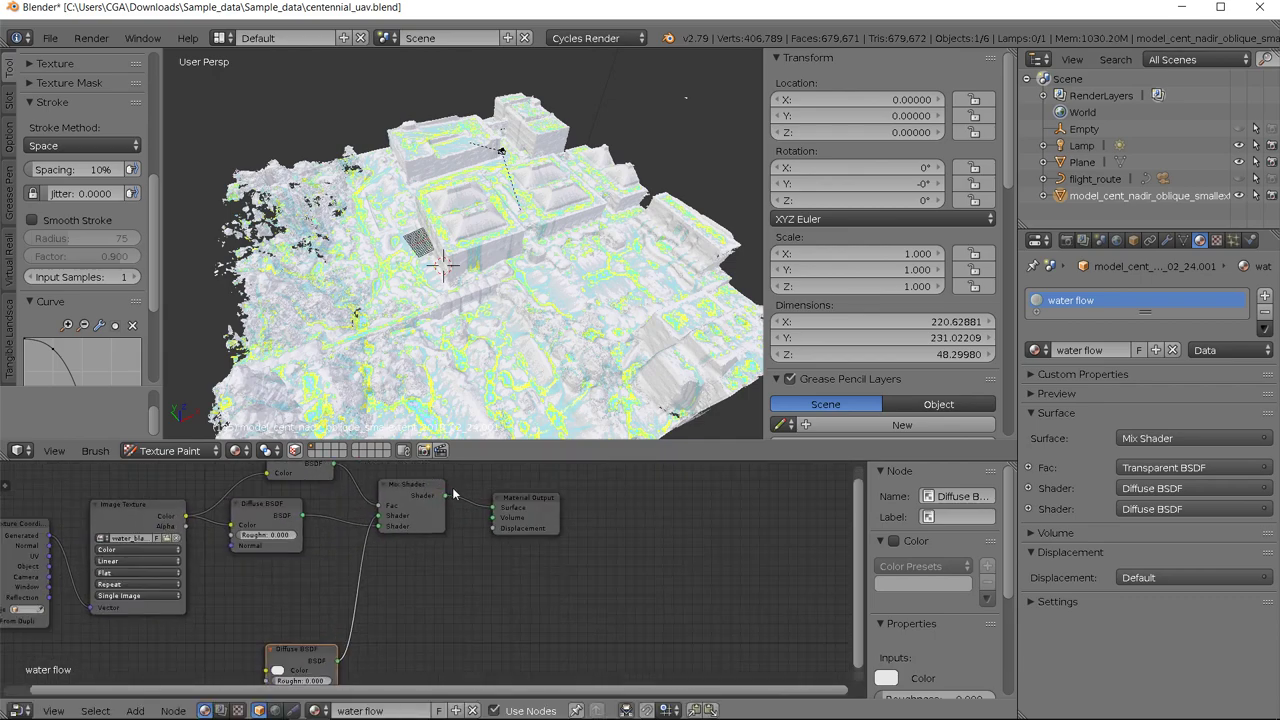
# Step: Maximize the node editor, then place the new Diffuse BSDF closer beneath the textured one and shift the Mix Shader slightly right
pyautogui.hotkey('ctrl', 'space')
pyautogui.press('Home')
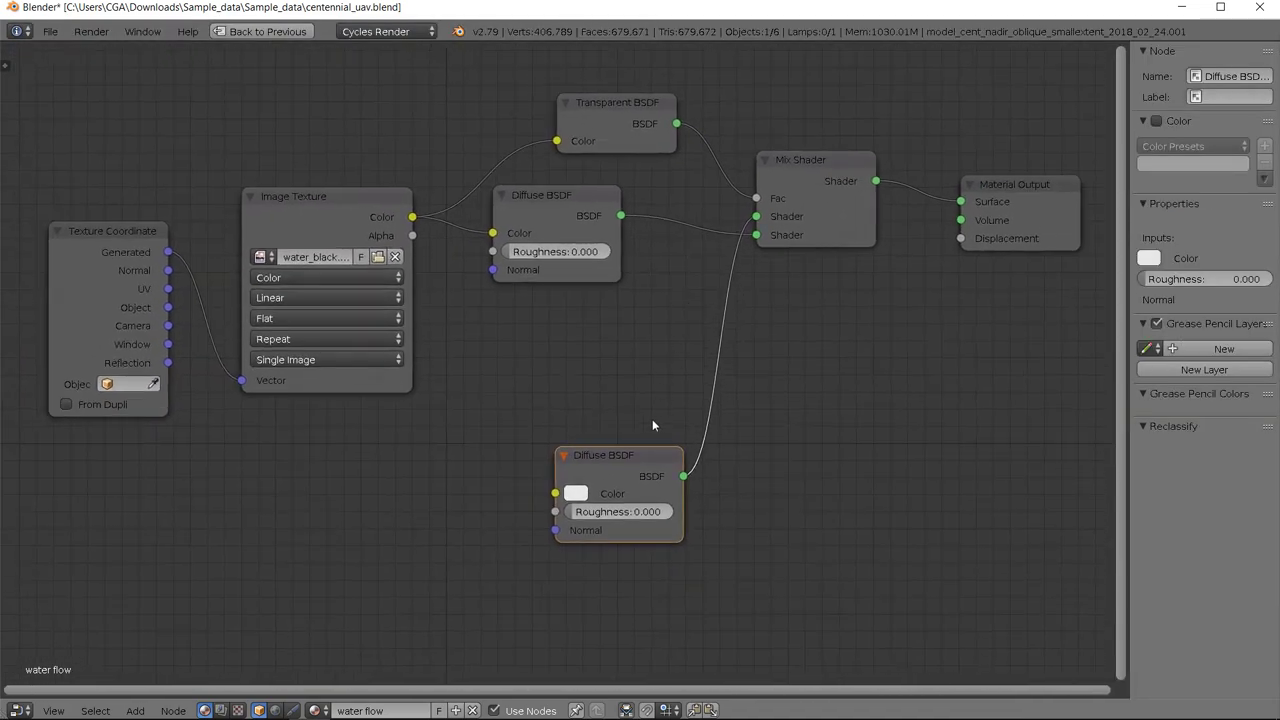
pyautogui.moveTo(640, 462); pyautogui.dragTo(580, 396)
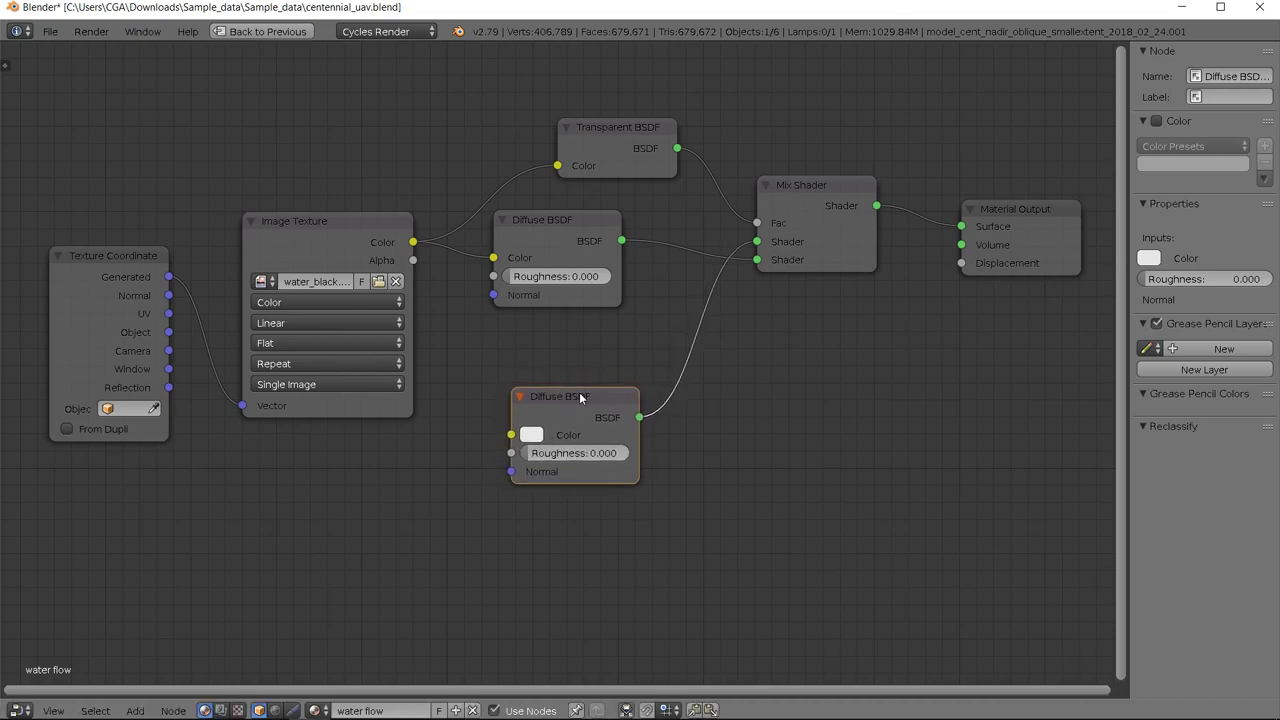
pyautogui.scroll(-1, 609, 352)
pyautogui.moveTo(592, 372); pyautogui.dragTo(627, 390, button='middle')
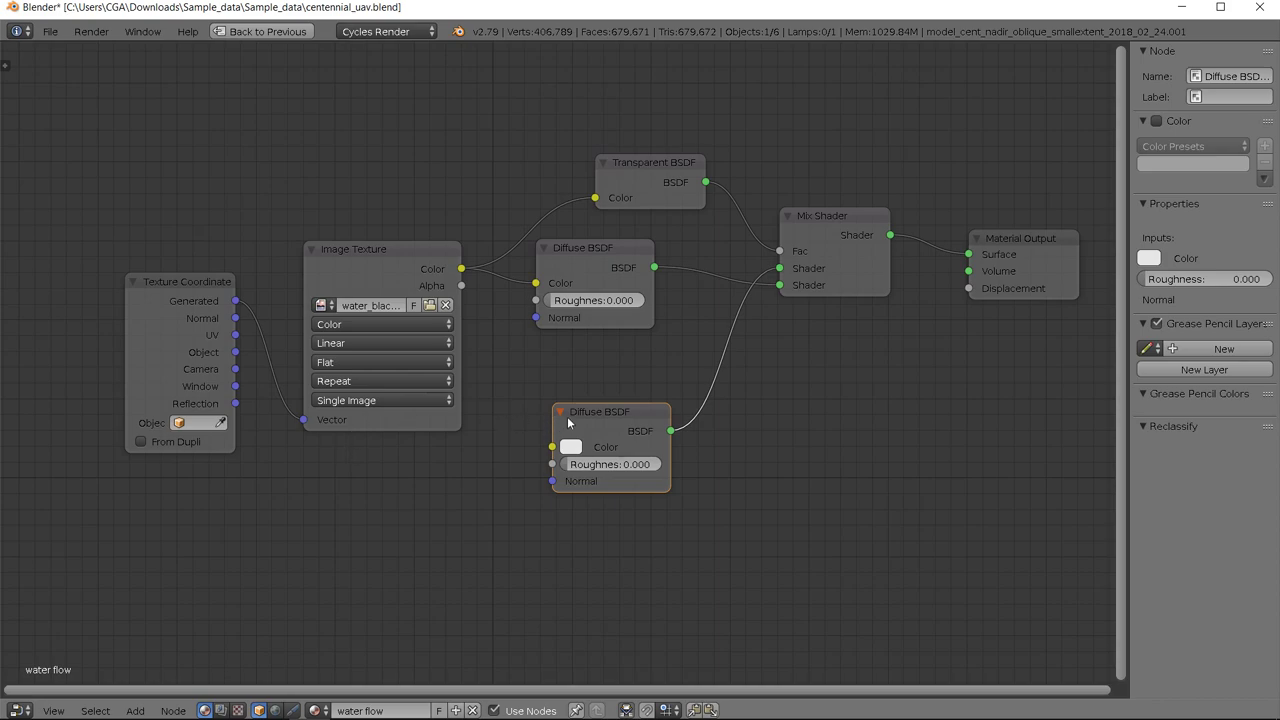
pyautogui.moveTo(583, 413); pyautogui.dragTo(587, 432)
pyautogui.moveTo(808, 216); pyautogui.dragTo(817, 215)
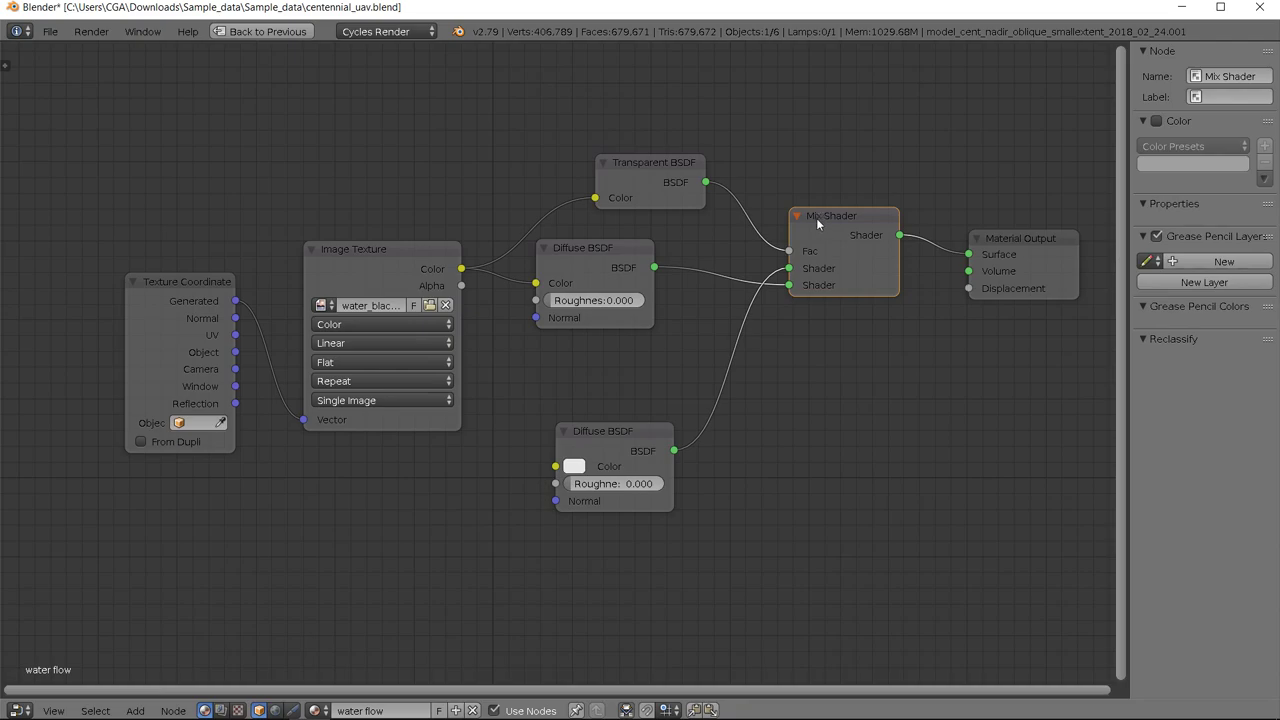
# Step: Set the lower Diffuse BSDF's color to red, then restore the full layout and inspect the mesh
pyautogui.click(574, 466)
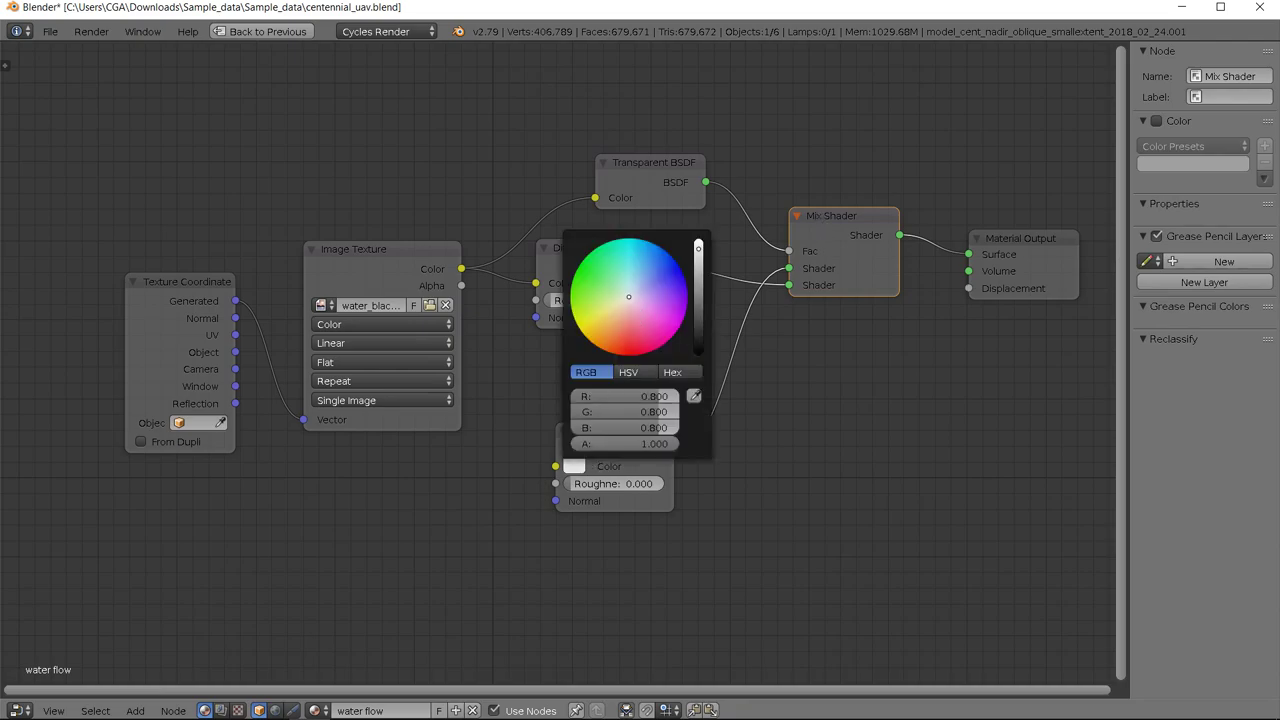
pyautogui.click(631, 346)
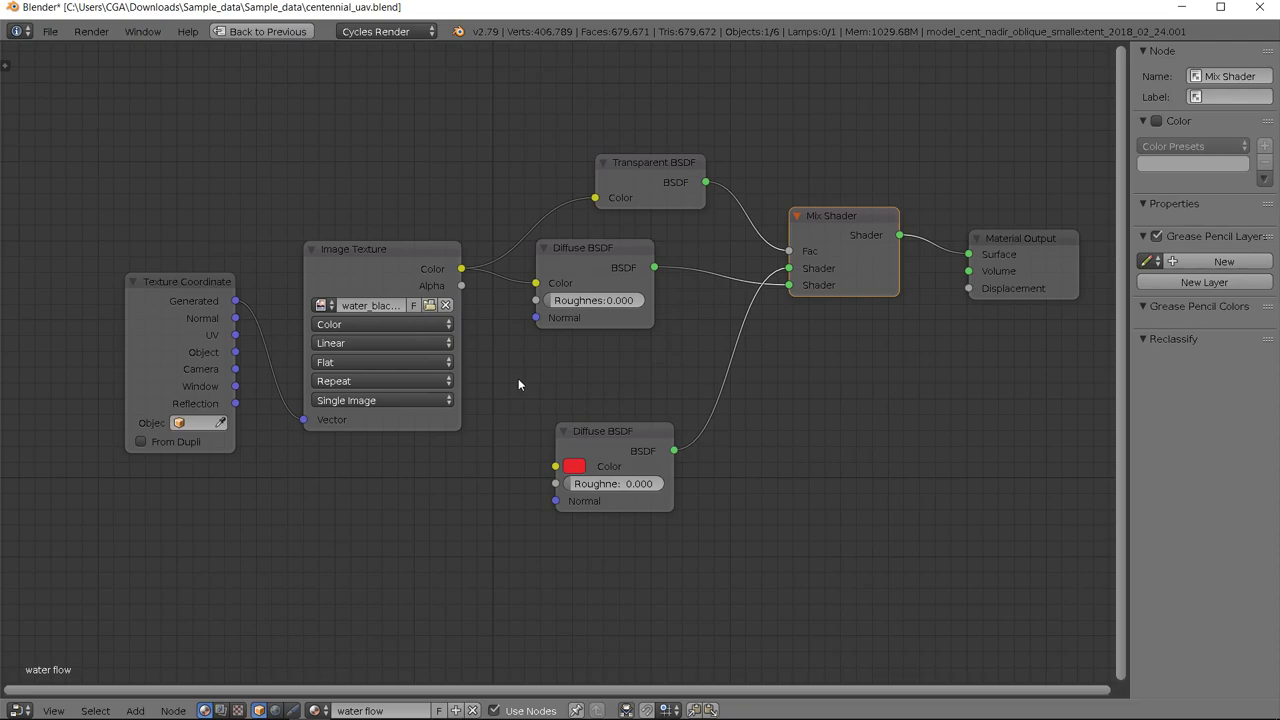
pyautogui.hotkey('ctrl', 'Up')
pyautogui.scroll(3, 405, 314)
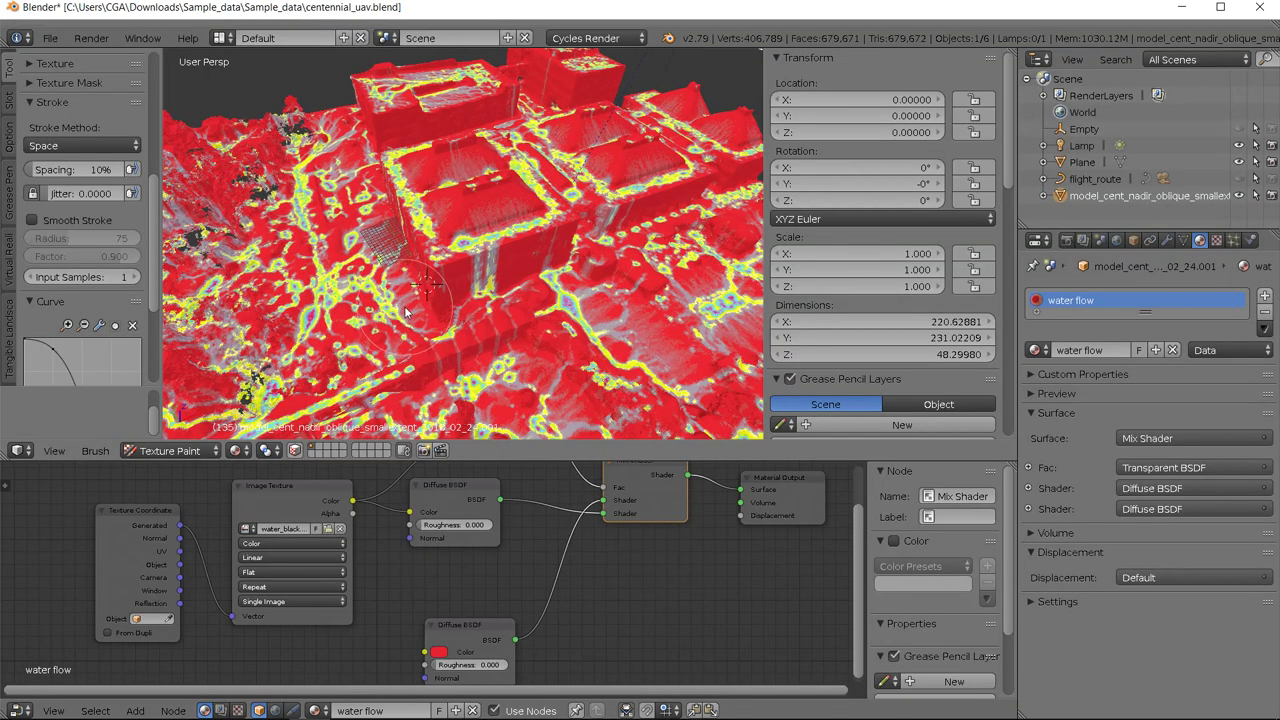
pyautogui.moveTo(406, 309); pyautogui.dragTo(423, 294, button='middle')
pyautogui.scroll(-2, 418, 305)
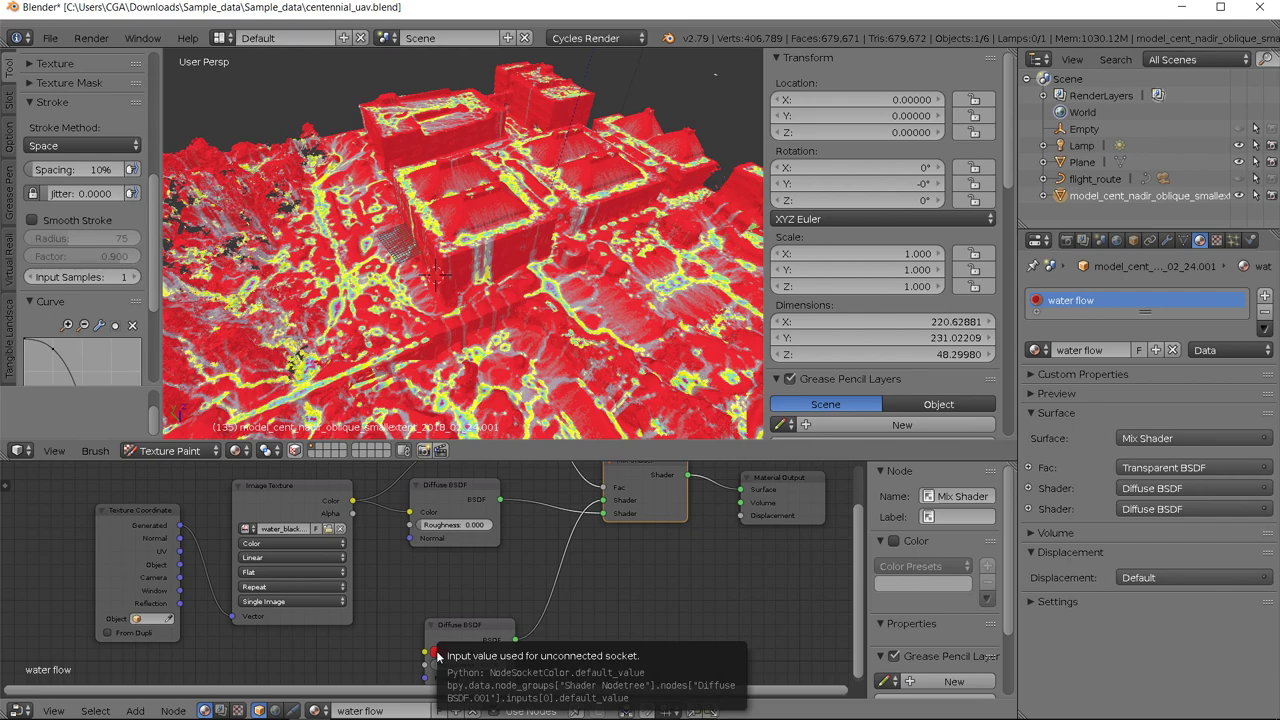
# Step: Shift the red Diffuse BSDF node slightly to the right below the textured Diffuse BSDF
pyautogui.scroll(-3, 426, 625)
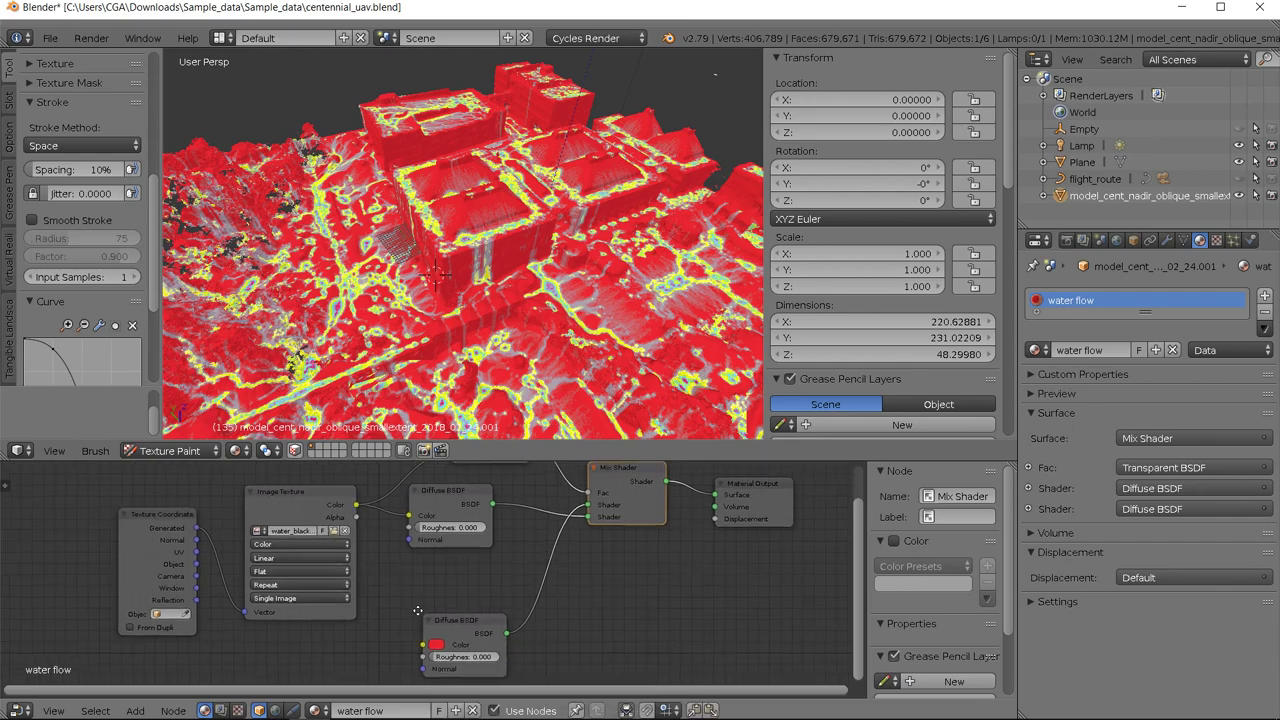
pyautogui.moveTo(420, 610); pyautogui.dragTo(369, 600, button='middle')
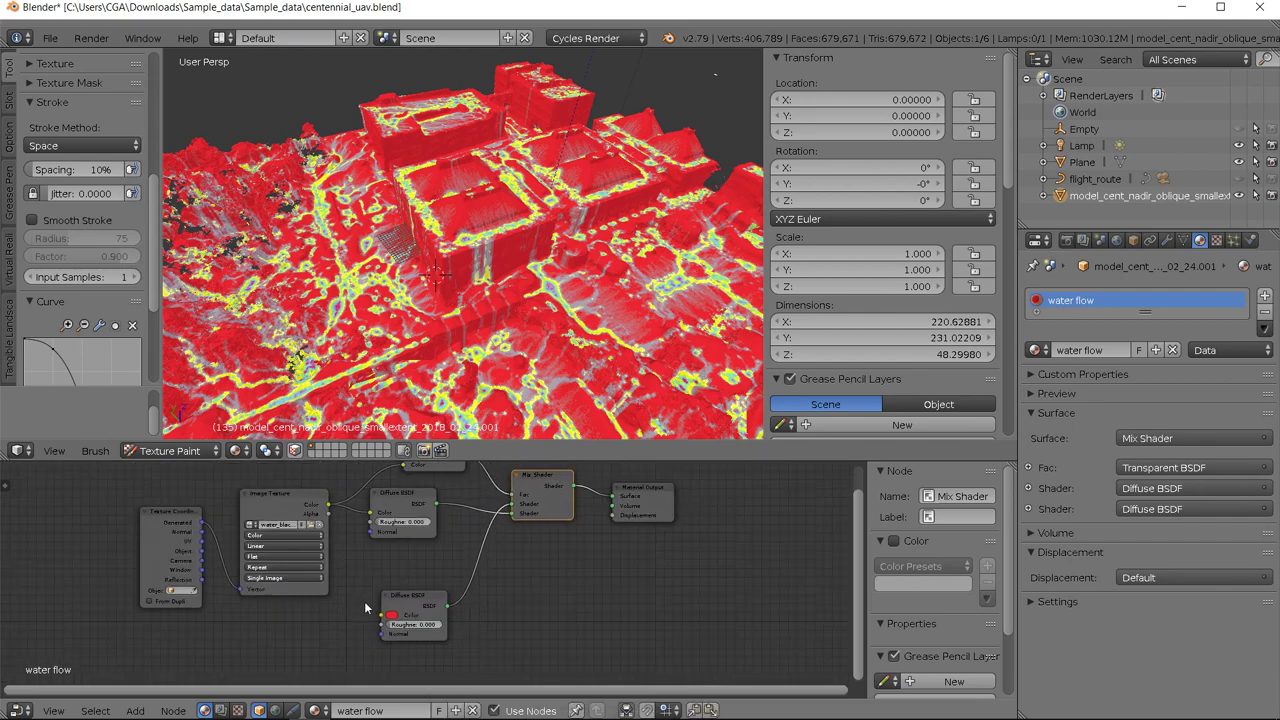
pyautogui.click(294, 502)
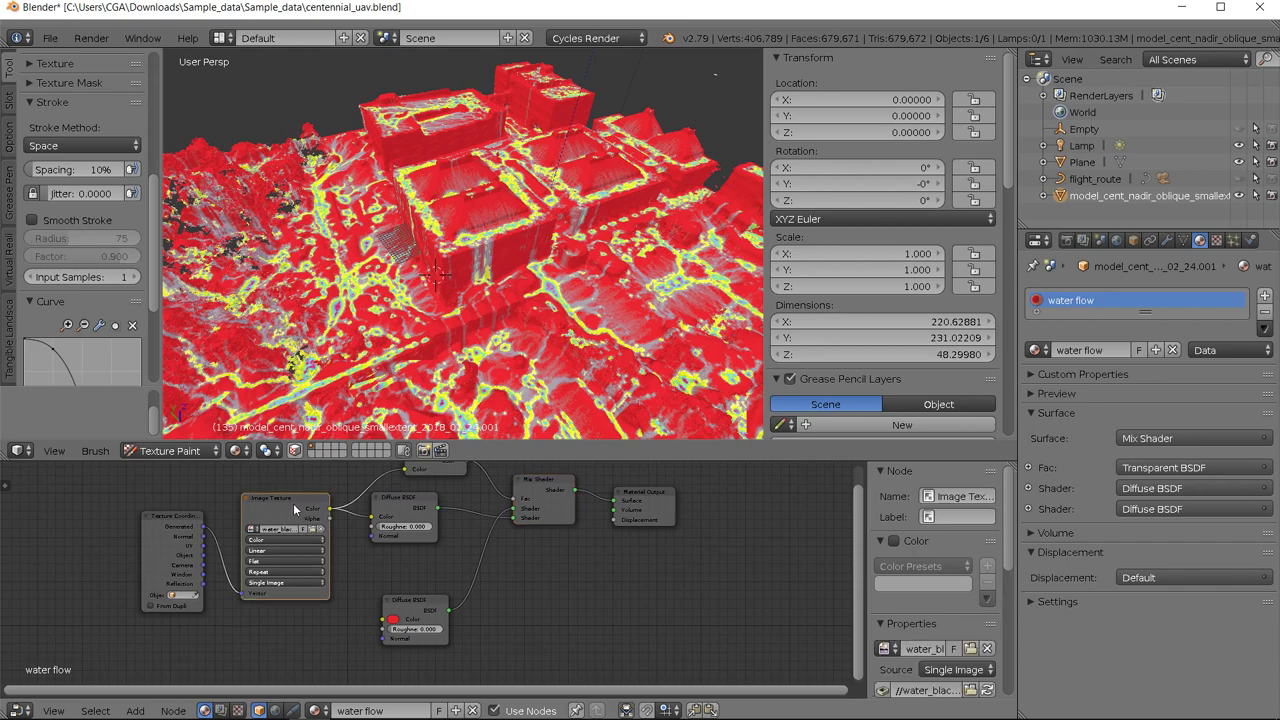
pyautogui.moveTo(406, 600); pyautogui.dragTo(414, 598)
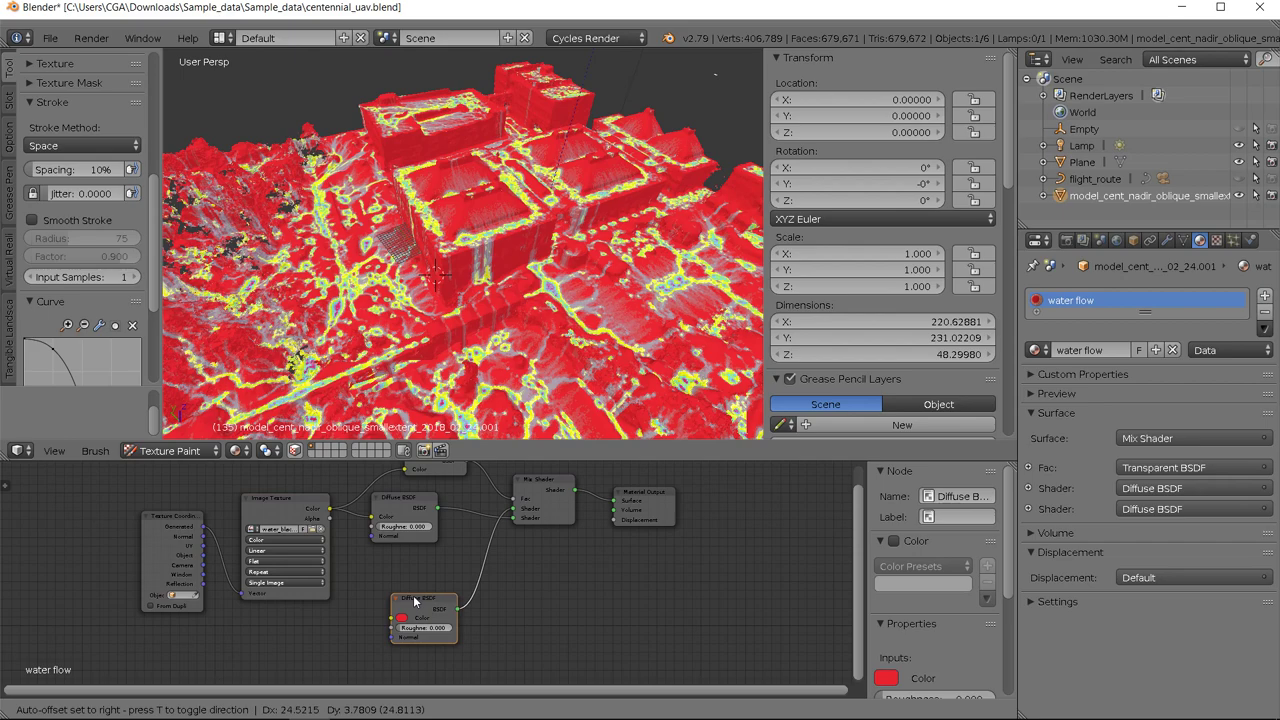
pyautogui.click(414, 600)
pyautogui.moveTo(380, 598); pyautogui.dragTo(342, 586, button='middle')
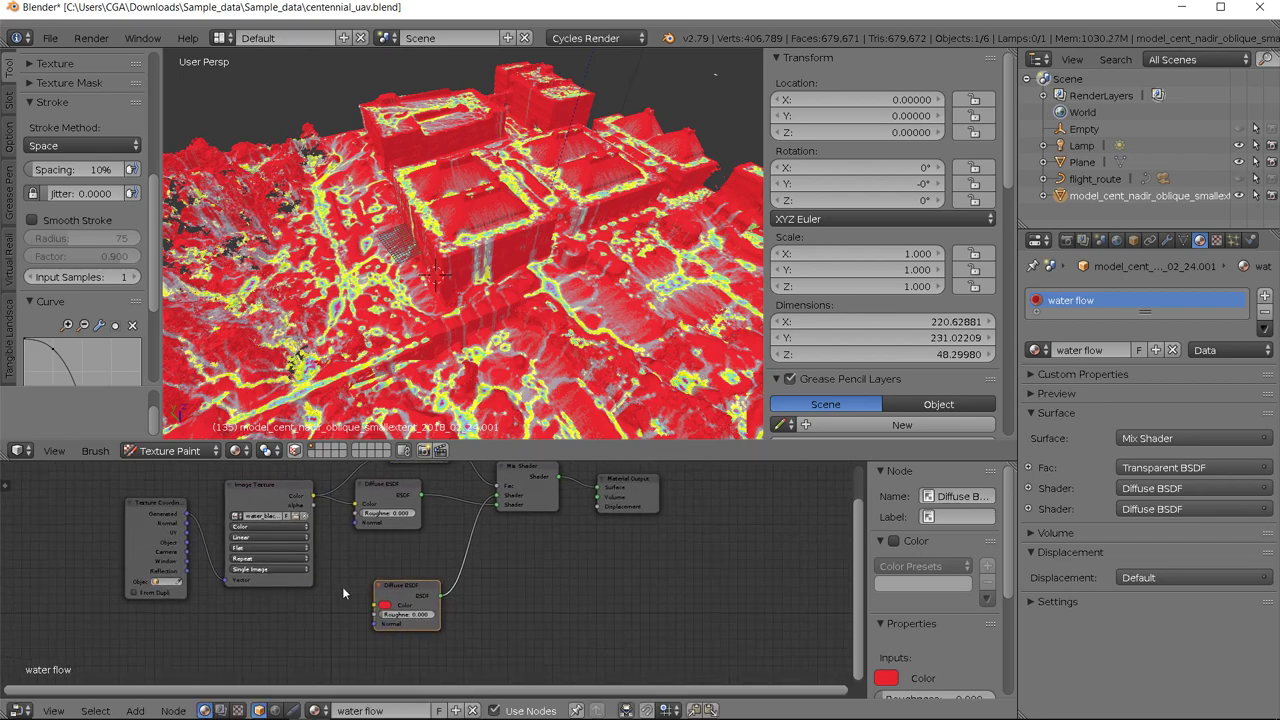
# Step: Add a second Image Texture node below the existing one and link its Color output to the red Diffuse BSDF's Color input
pyautogui.click(278, 487)
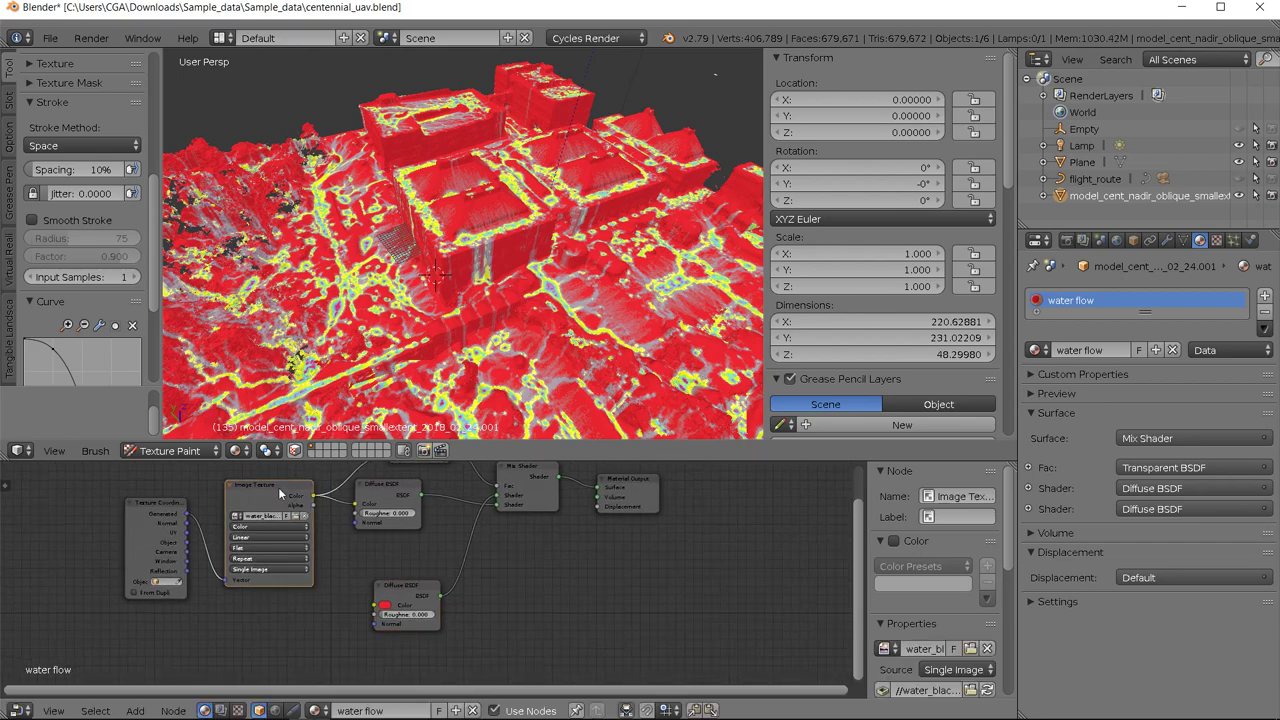
pyautogui.click(135, 710)
pyautogui.click(147, 697)
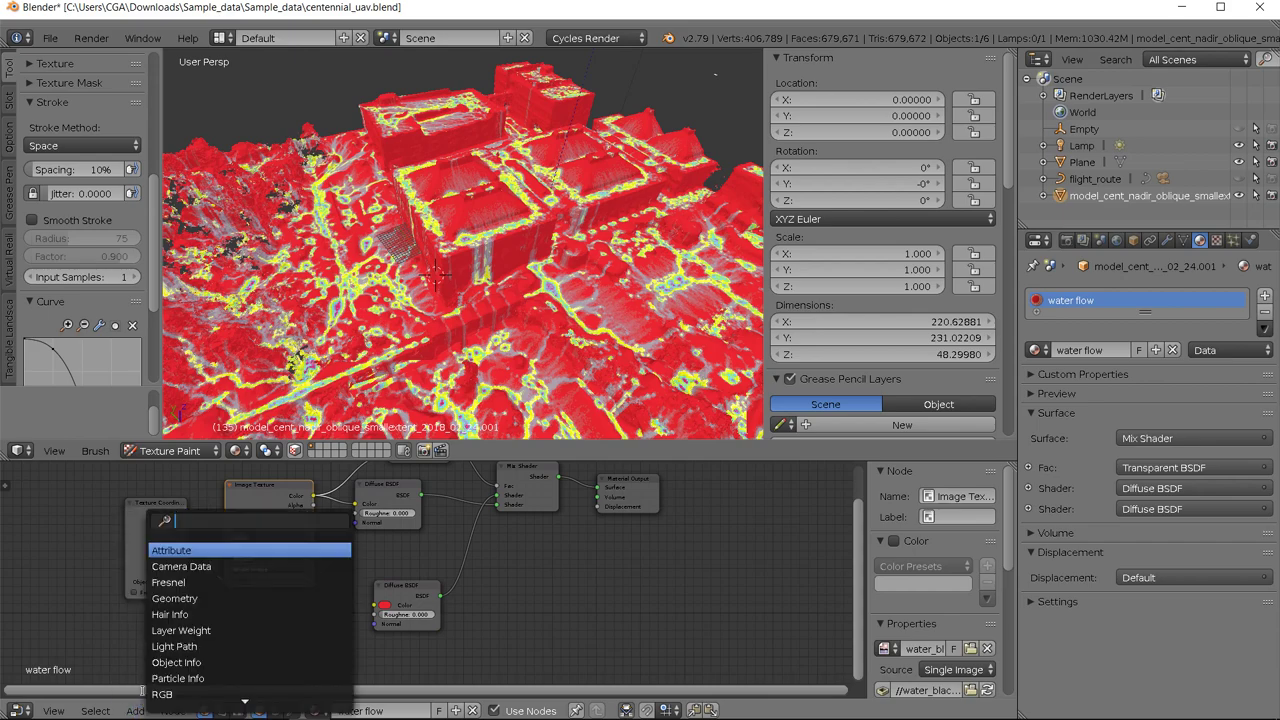
pyautogui.write('text')
pyautogui.press('BackSpace')
pyautogui.press('BackSpace')
pyautogui.press('BackSpace')
pyautogui.press('BackSpace')
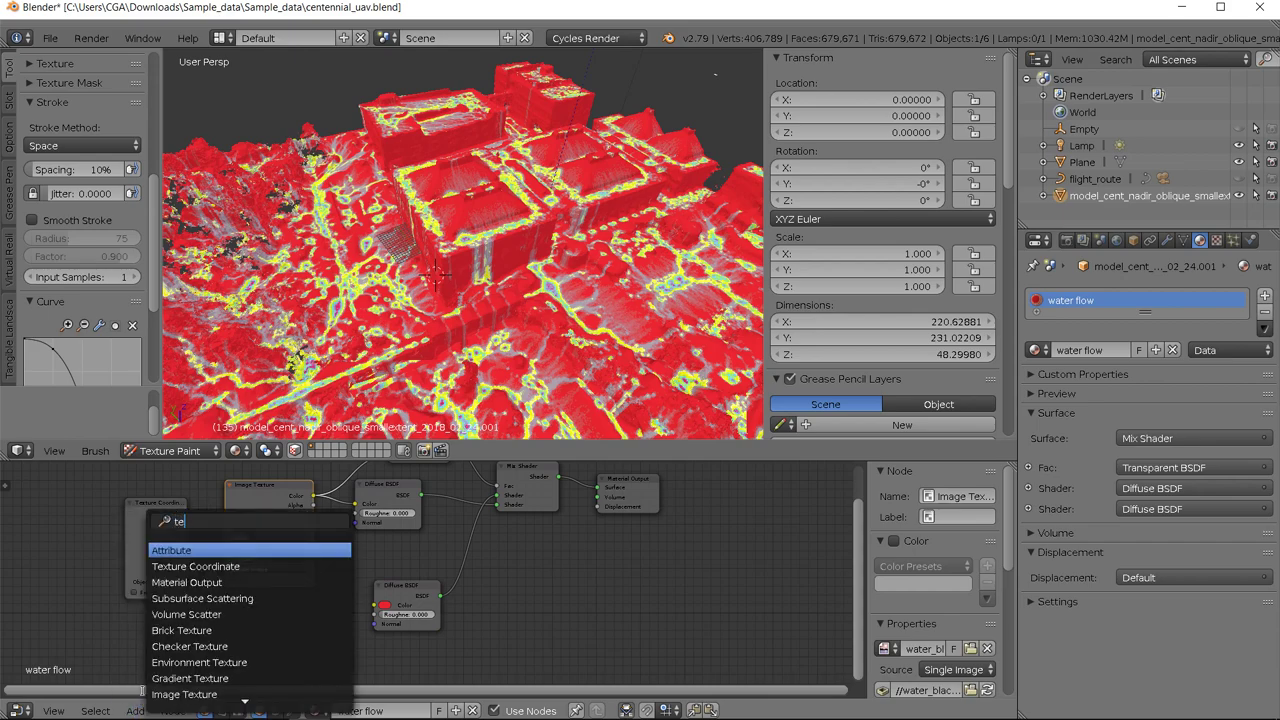
pyautogui.write('imag')
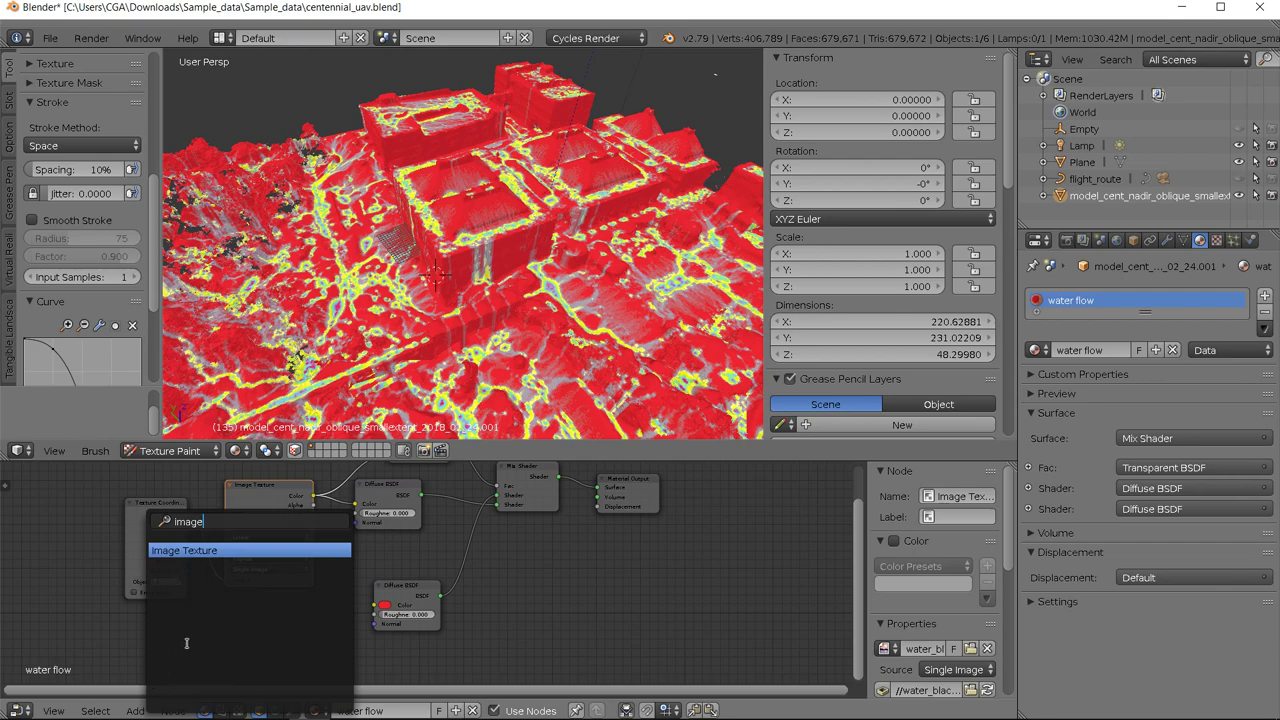
pyautogui.click(216, 554)
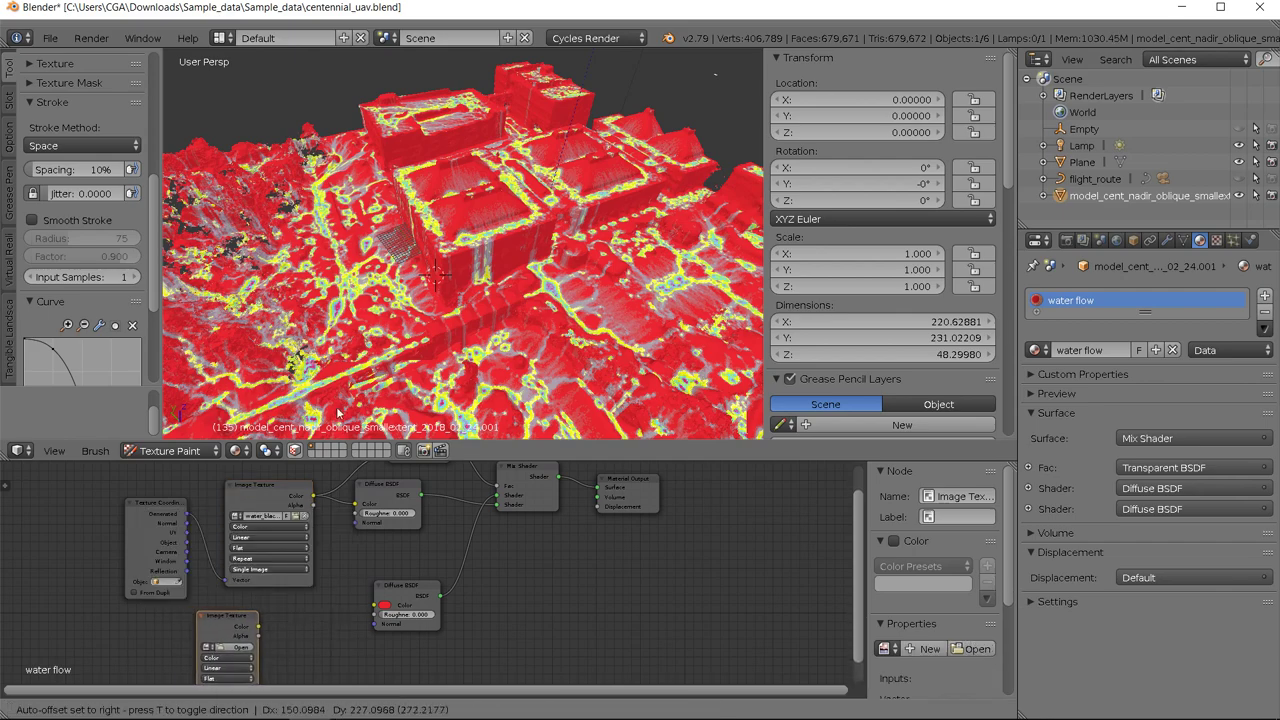
pyautogui.click(378, 413)
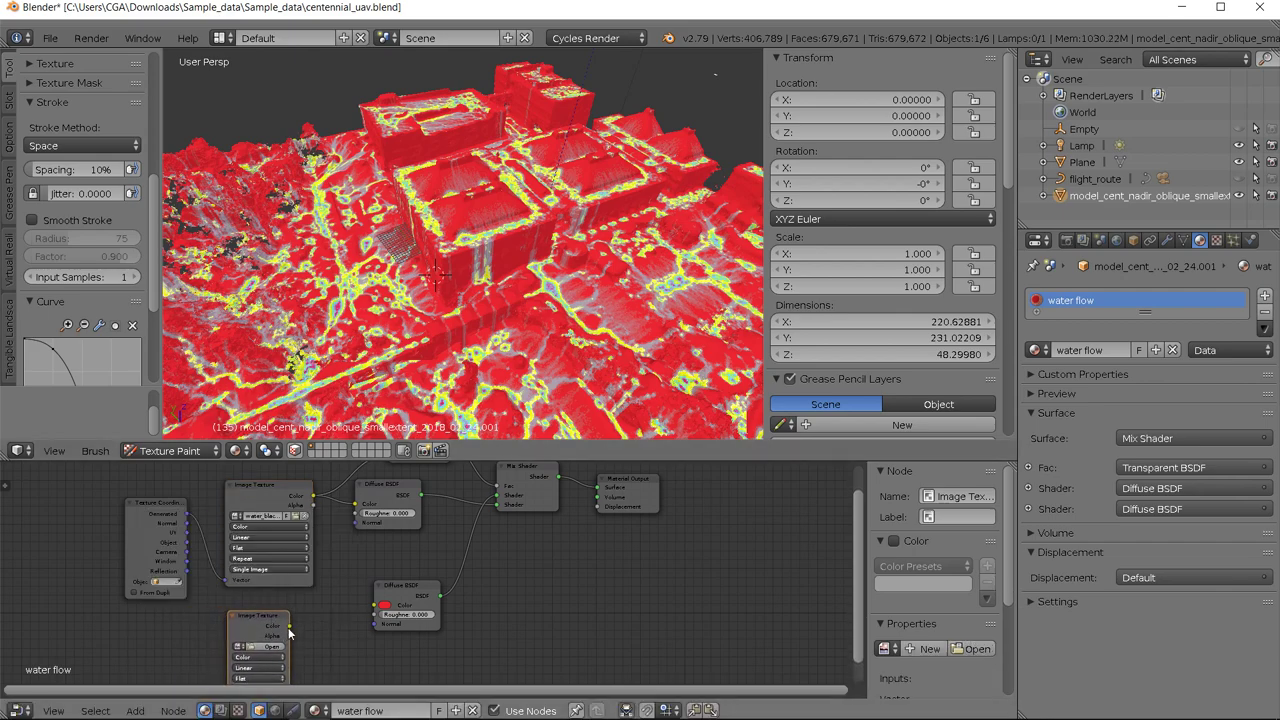
pyautogui.moveTo(288, 628); pyautogui.dragTo(373, 606)
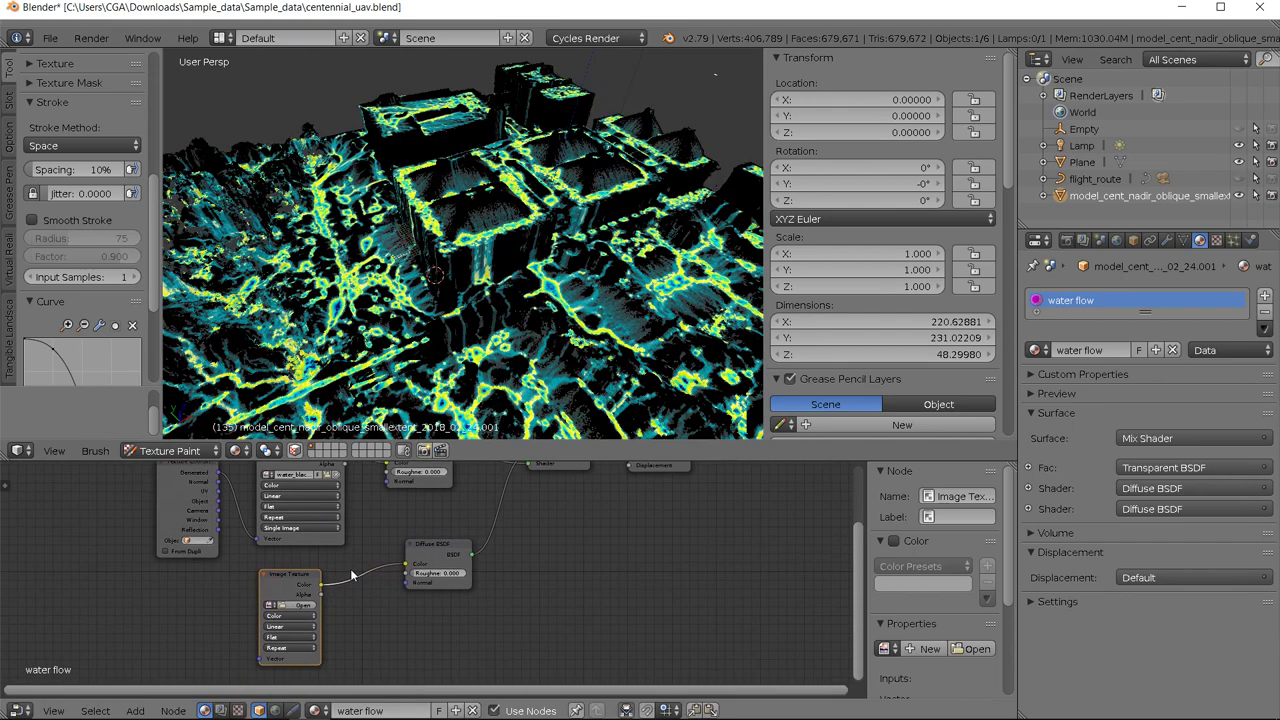
# Step: Link the Texture Coordinate's Generated output to the lower Image Texture's Vector input and move that node closer to the lower Diffuse BSDF
pyautogui.moveTo(295, 577); pyautogui.dragTo(309, 574)
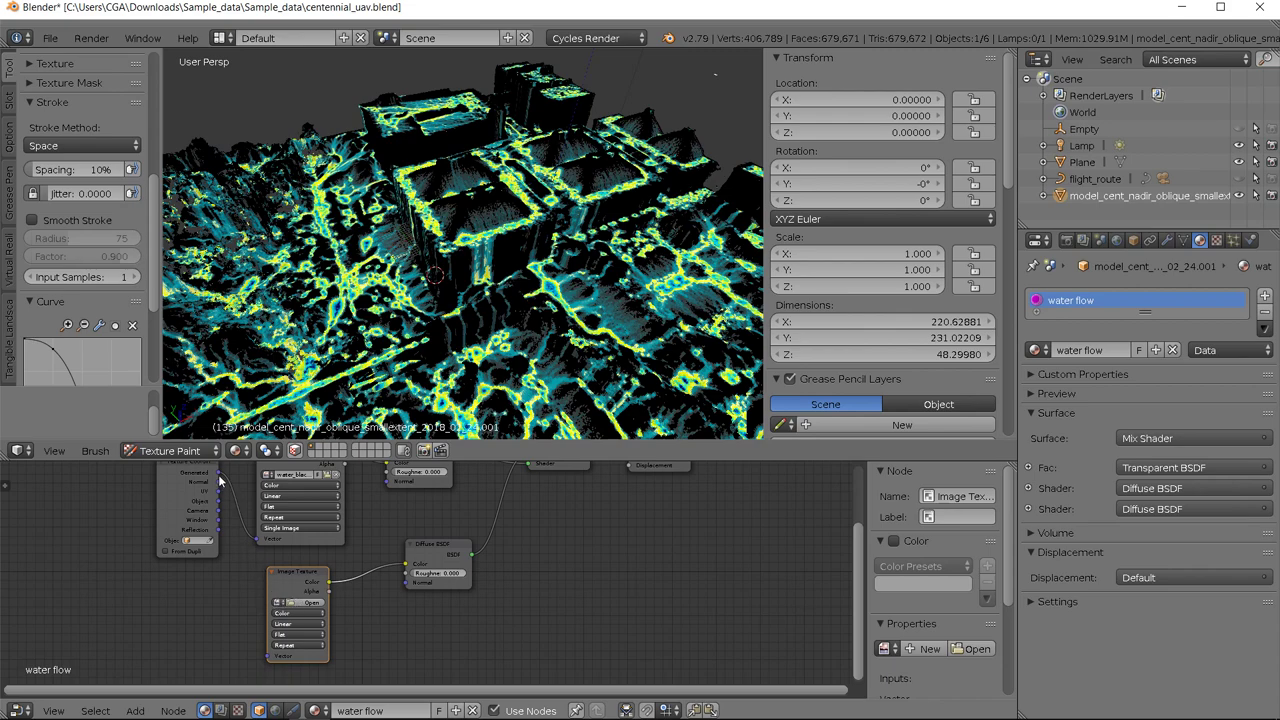
pyautogui.moveTo(220, 478); pyautogui.dragTo(269, 656)
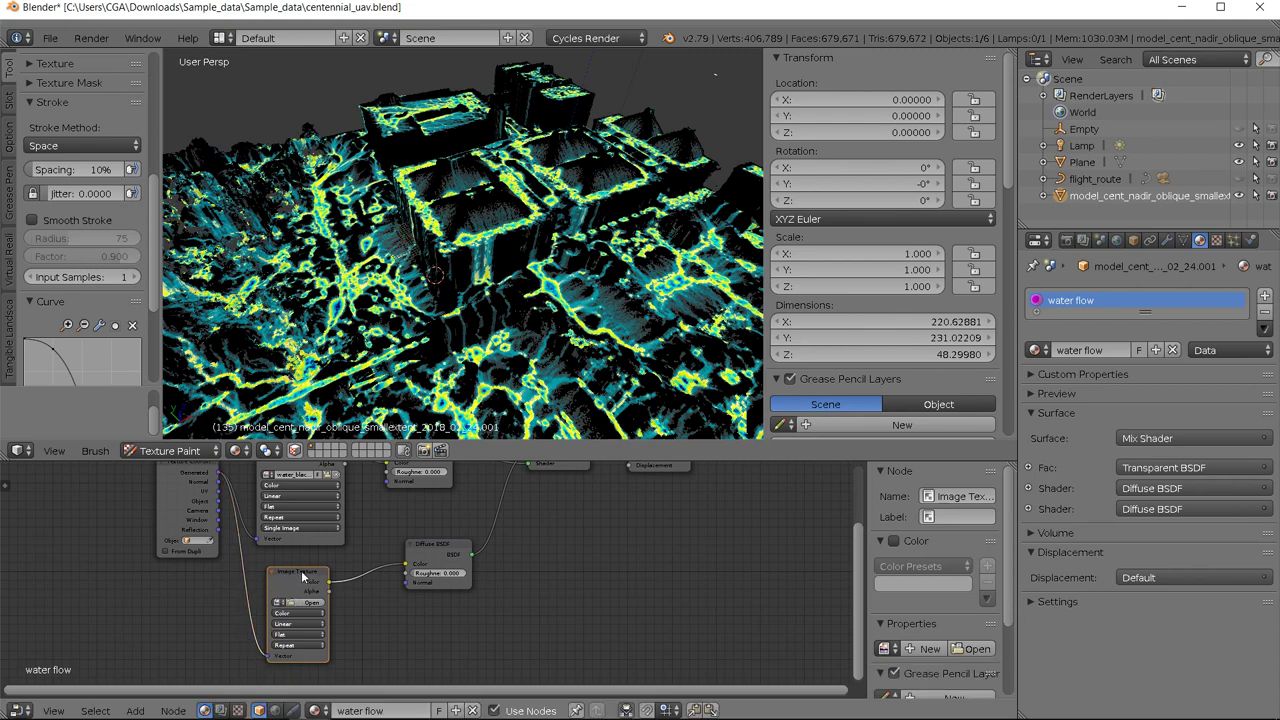
pyautogui.moveTo(302, 577); pyautogui.dragTo(318, 567)
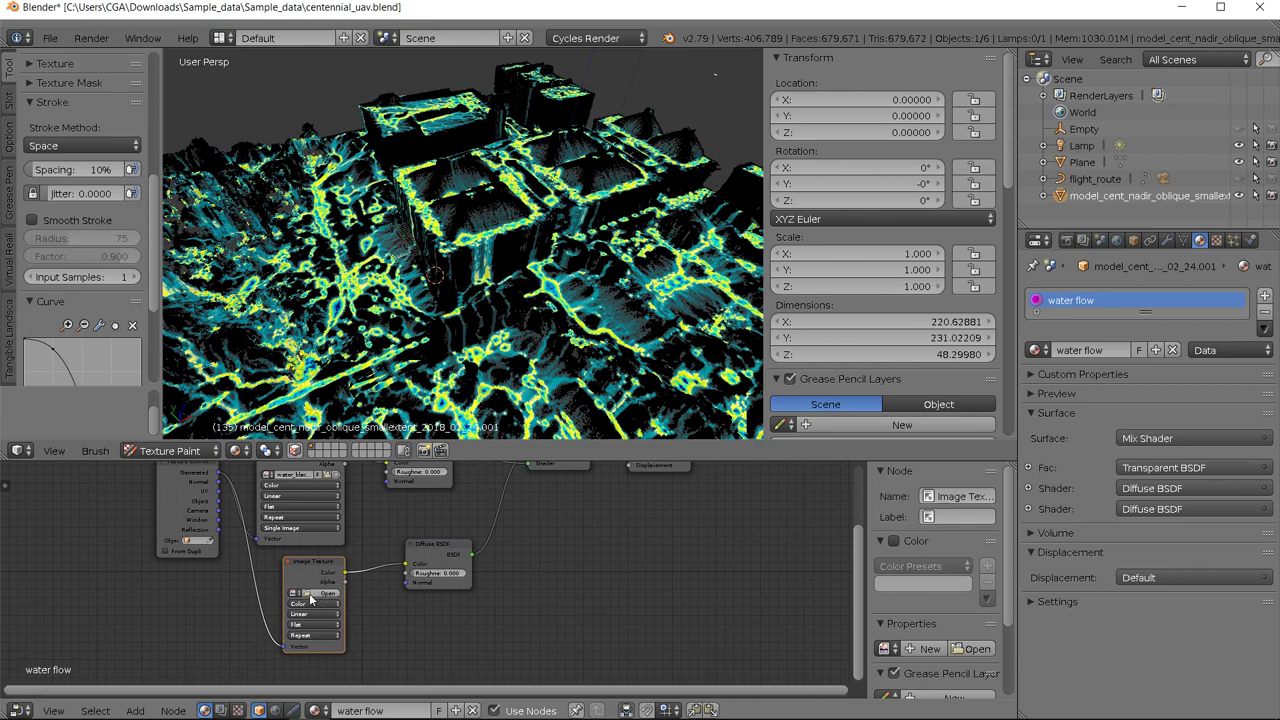
# Step: Load relief.png into the lower Image Texture node, showing the folder's images as thumbnails
pyautogui.click(310, 596)
pyautogui.press('Escape')
pyautogui.click(326, 594)
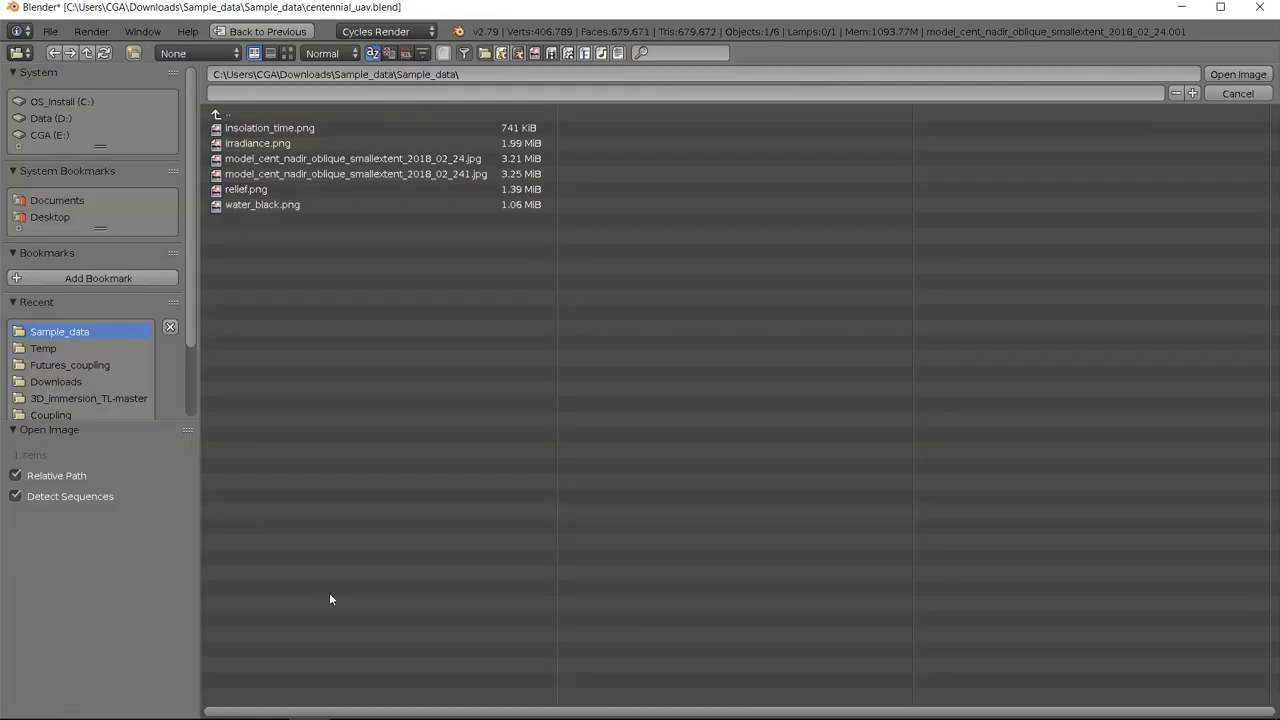
pyautogui.click(287, 53)
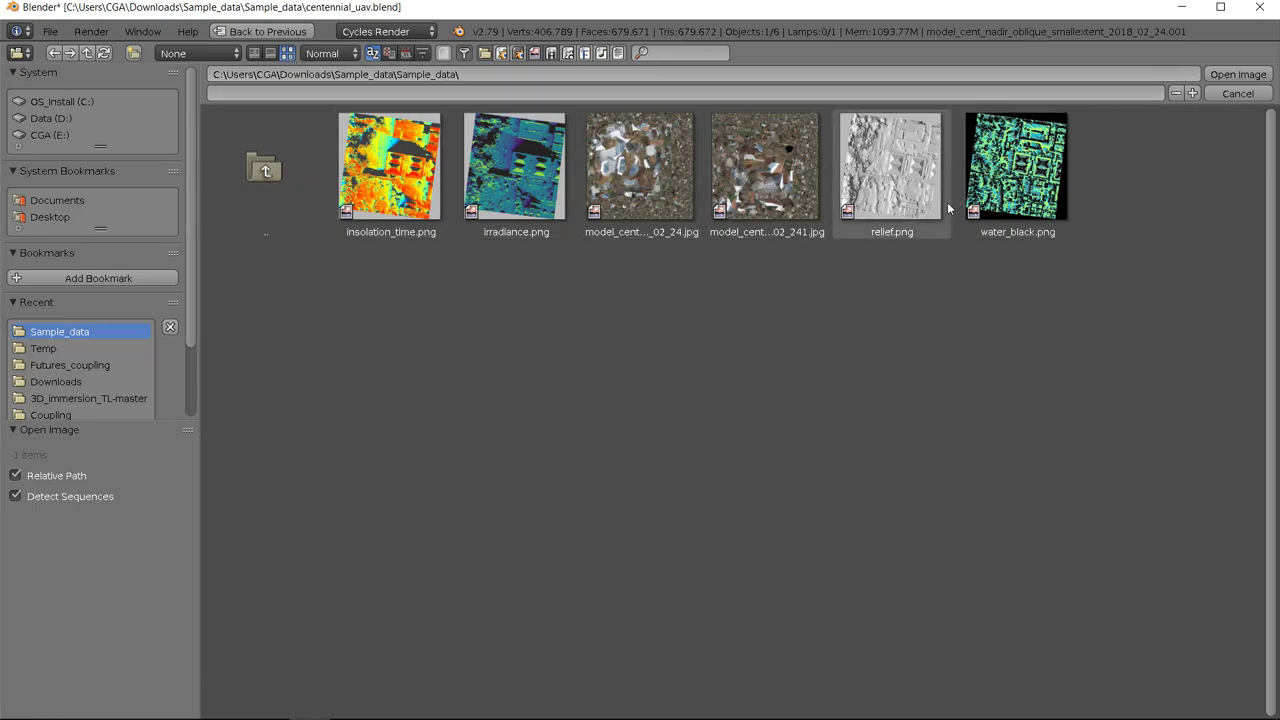
pyautogui.doubleClick(915, 182)
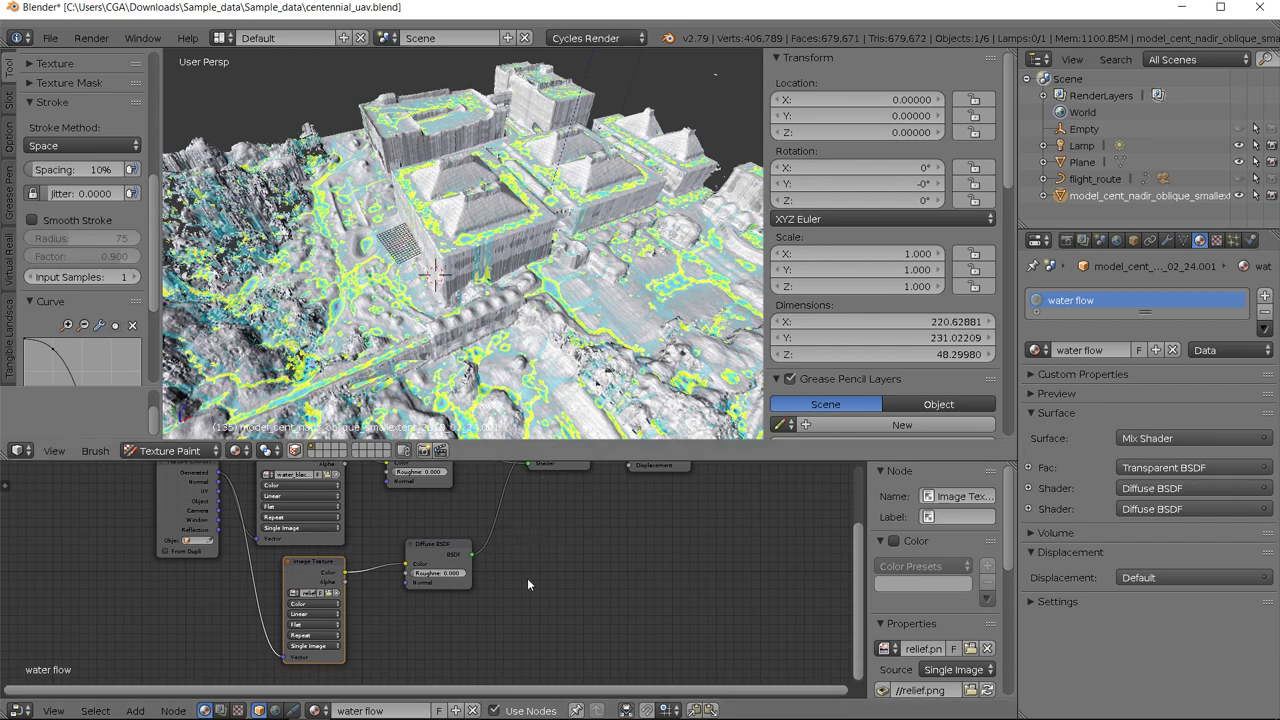
# Step: Maximize the node editor and widen the relief.png and water_black.png Image Texture nodes leftward so their file names fit
pyautogui.hotkey('shift', 'space')
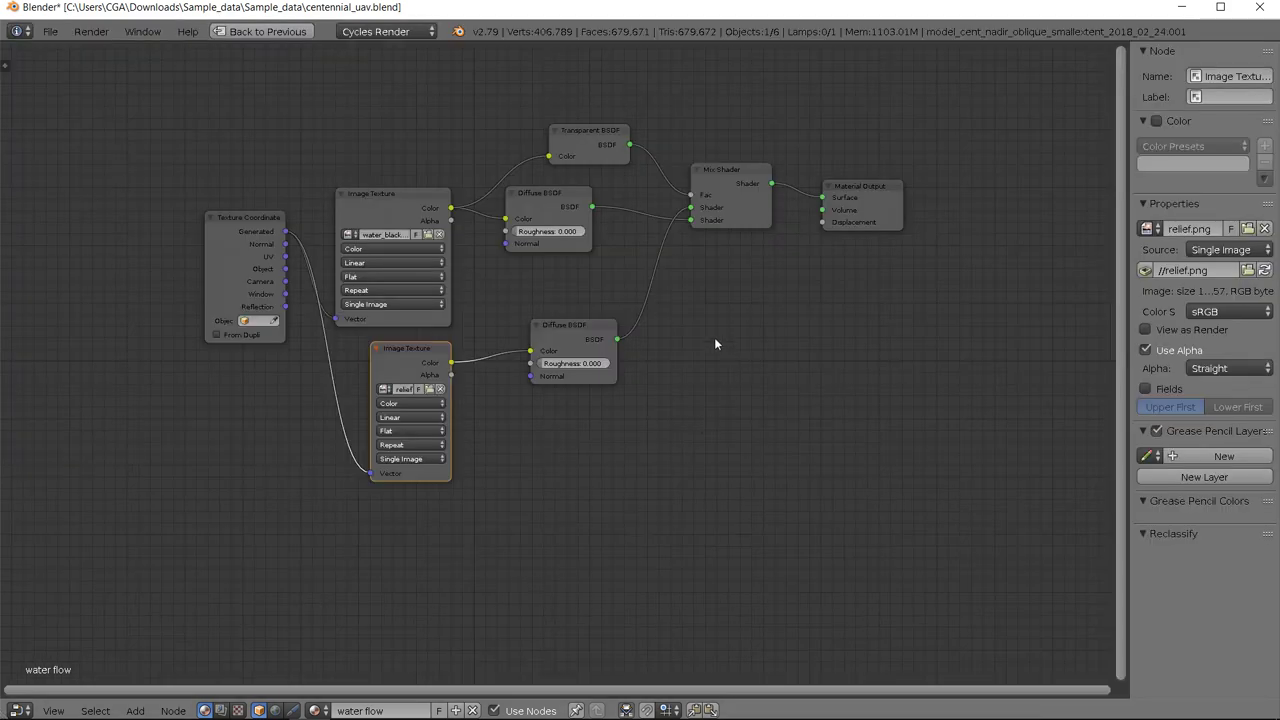
pyautogui.scroll(5, 626, 267)
pyautogui.moveTo(626, 267); pyautogui.dragTo(638, 350, button='middle')
pyautogui.scroll(-1, 649, 378)
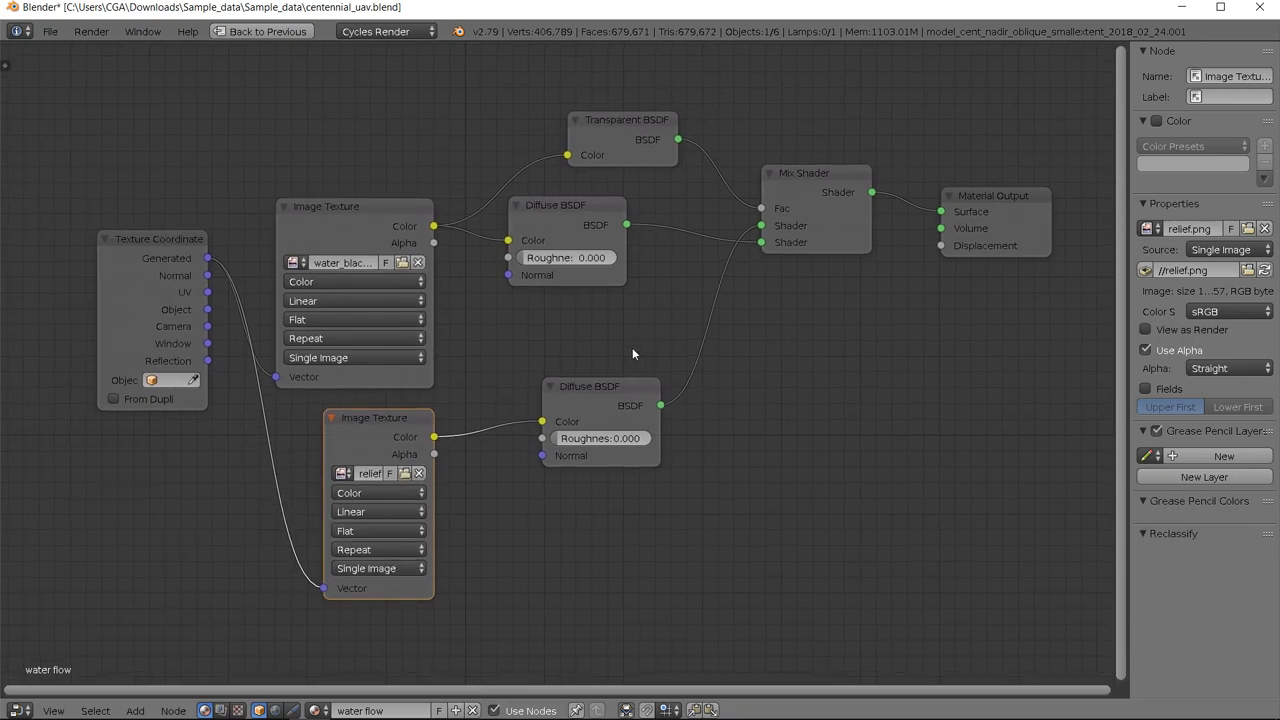
pyautogui.moveTo(393, 423); pyautogui.dragTo(403, 417)
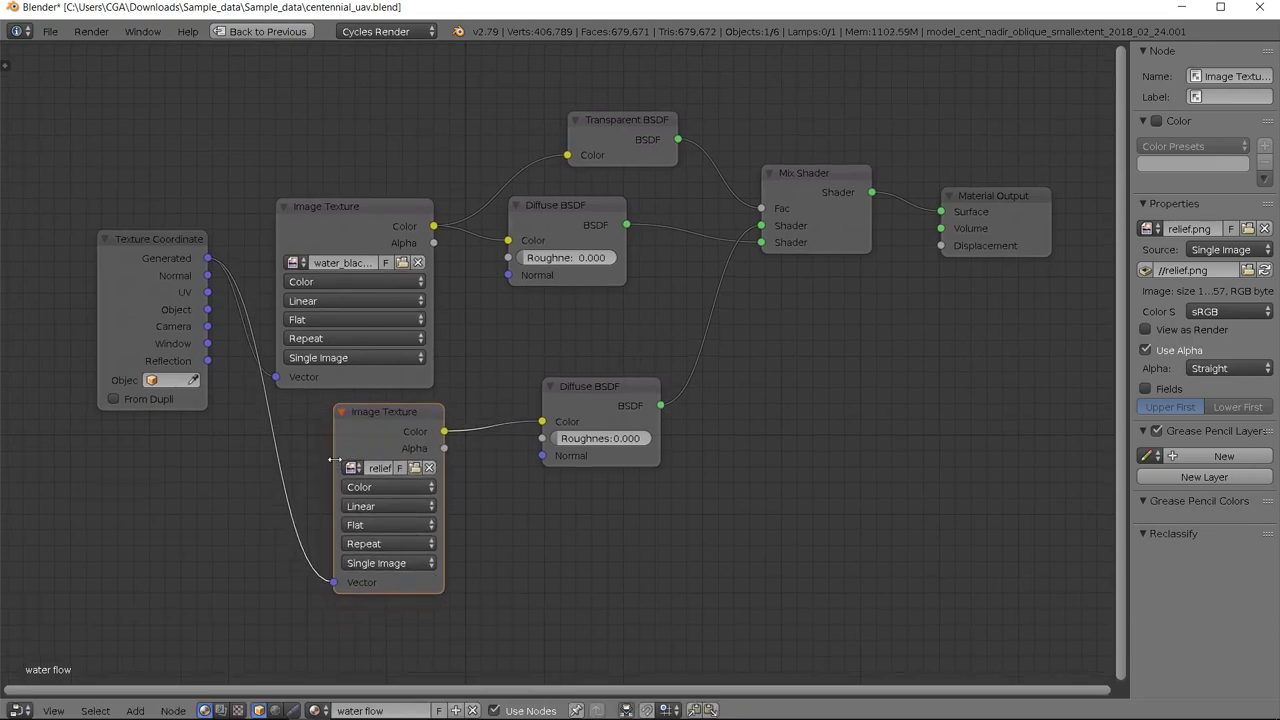
pyautogui.moveTo(333, 464); pyautogui.dragTo(277, 464)
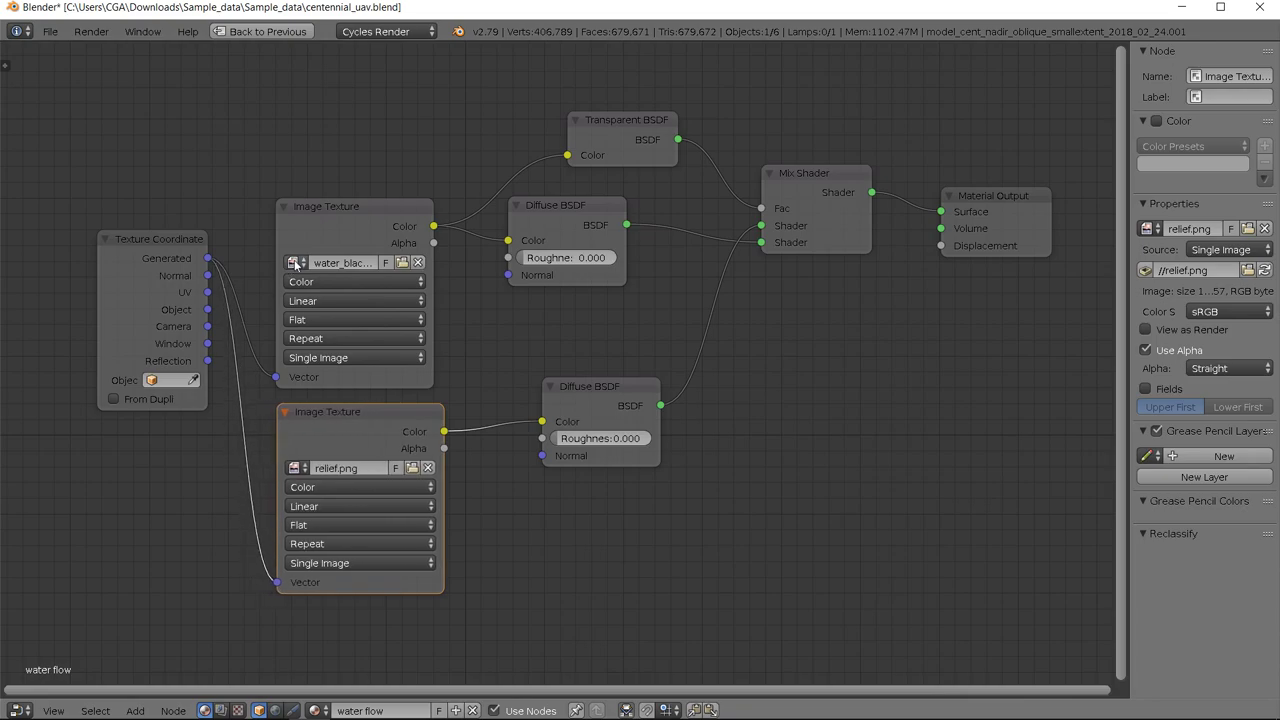
pyautogui.moveTo(278, 252); pyautogui.dragTo(251, 249)
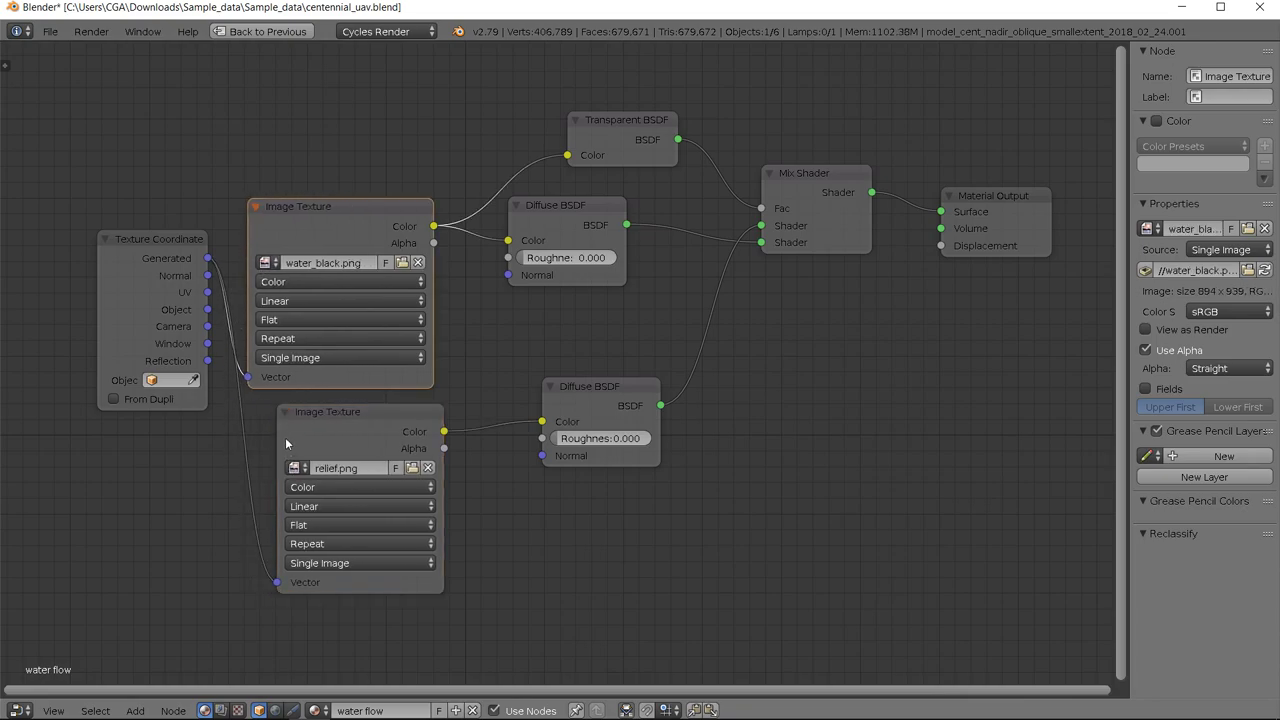
pyautogui.moveTo(280, 432); pyautogui.dragTo(257, 430)
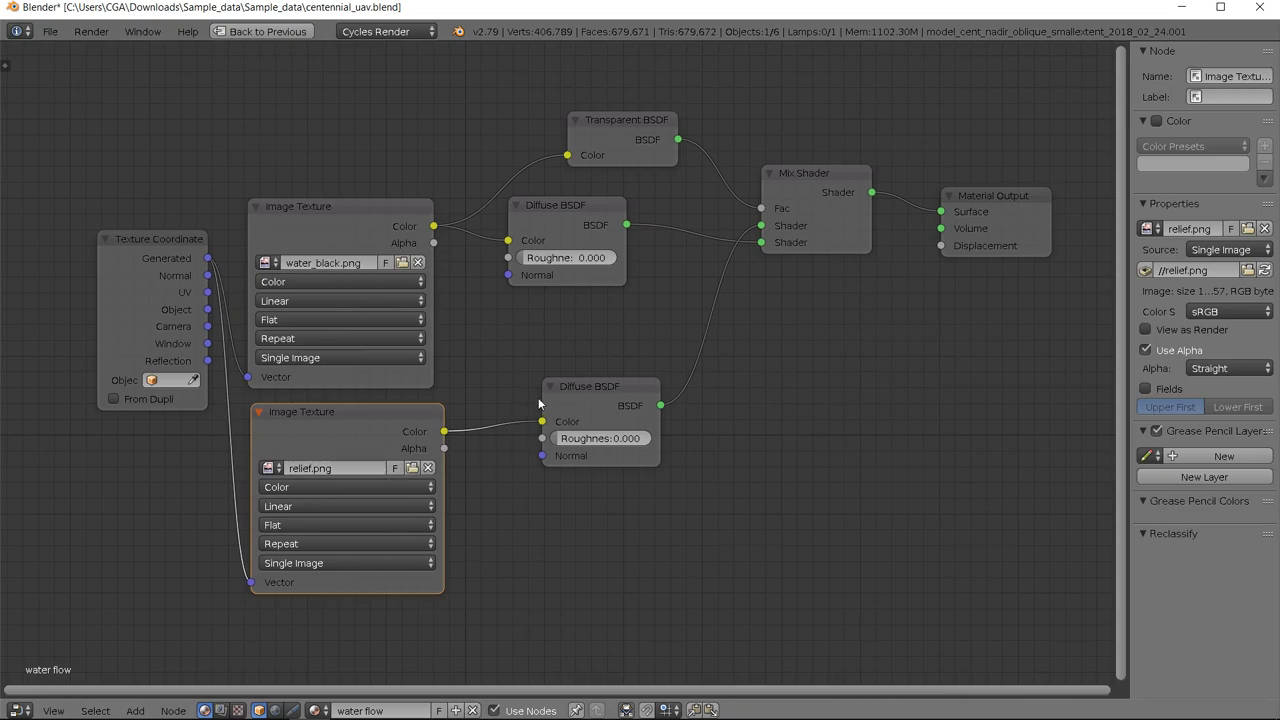
# Step: Place the relief-textured Diffuse BSDF directly beneath the upper Diffuse BSDF, then select the Transparent BSDF node
pyautogui.moveTo(521, 400); pyautogui.dragTo(477, 398, button='middle')
pyautogui.moveTo(546, 385); pyautogui.dragTo(512, 323)
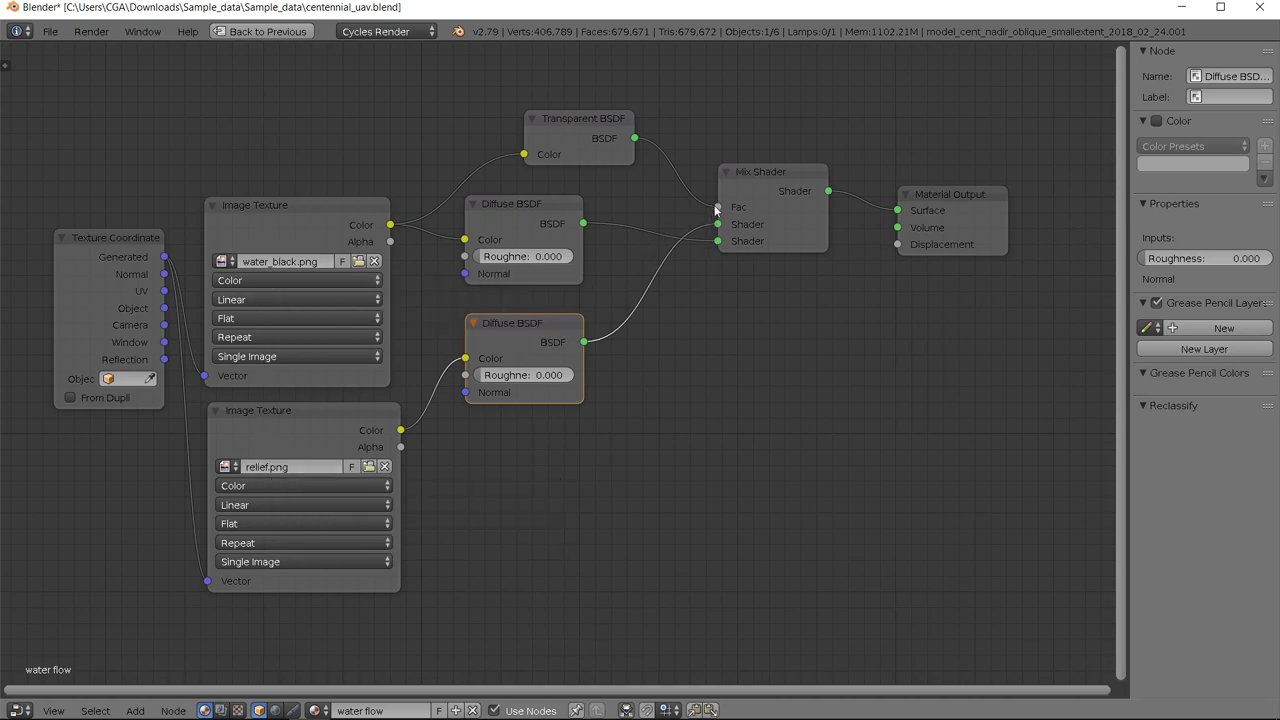
pyautogui.click(582, 128)
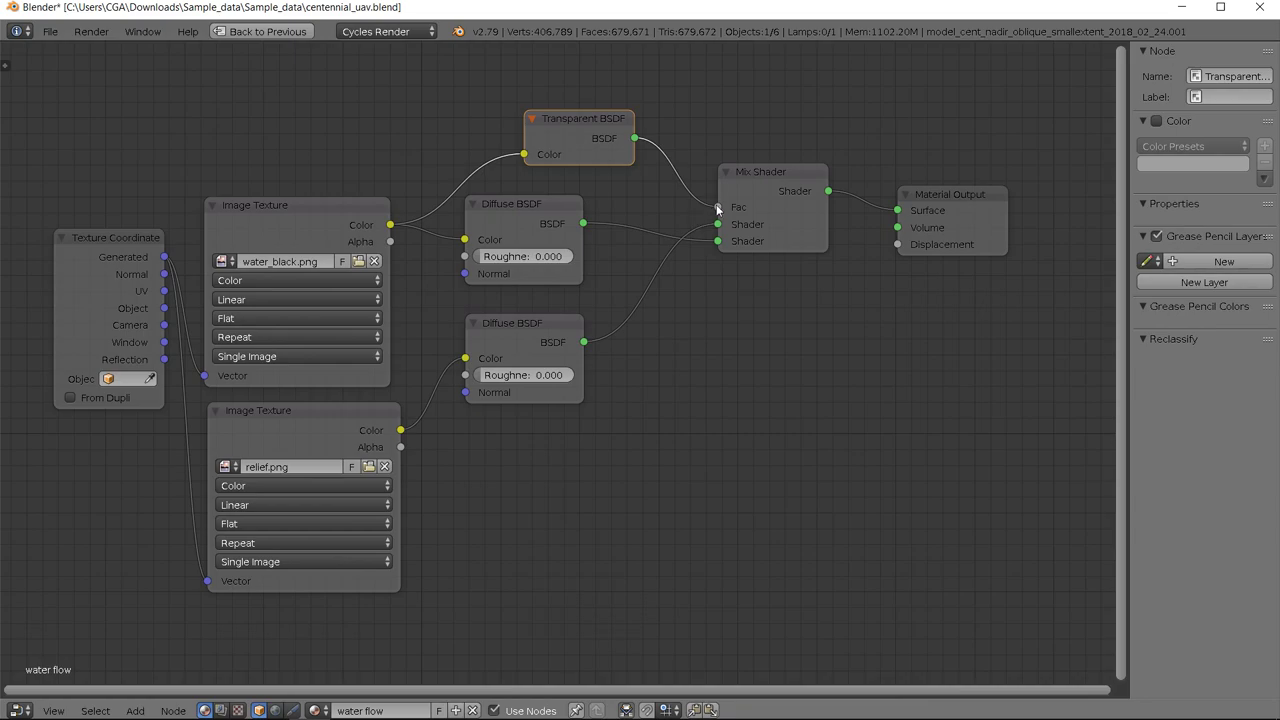
# Step: Restore the full layout to review the mesh beside its shader nodes, then bring up the overview of open windows
pyautogui.hotkey('shift', 'space')
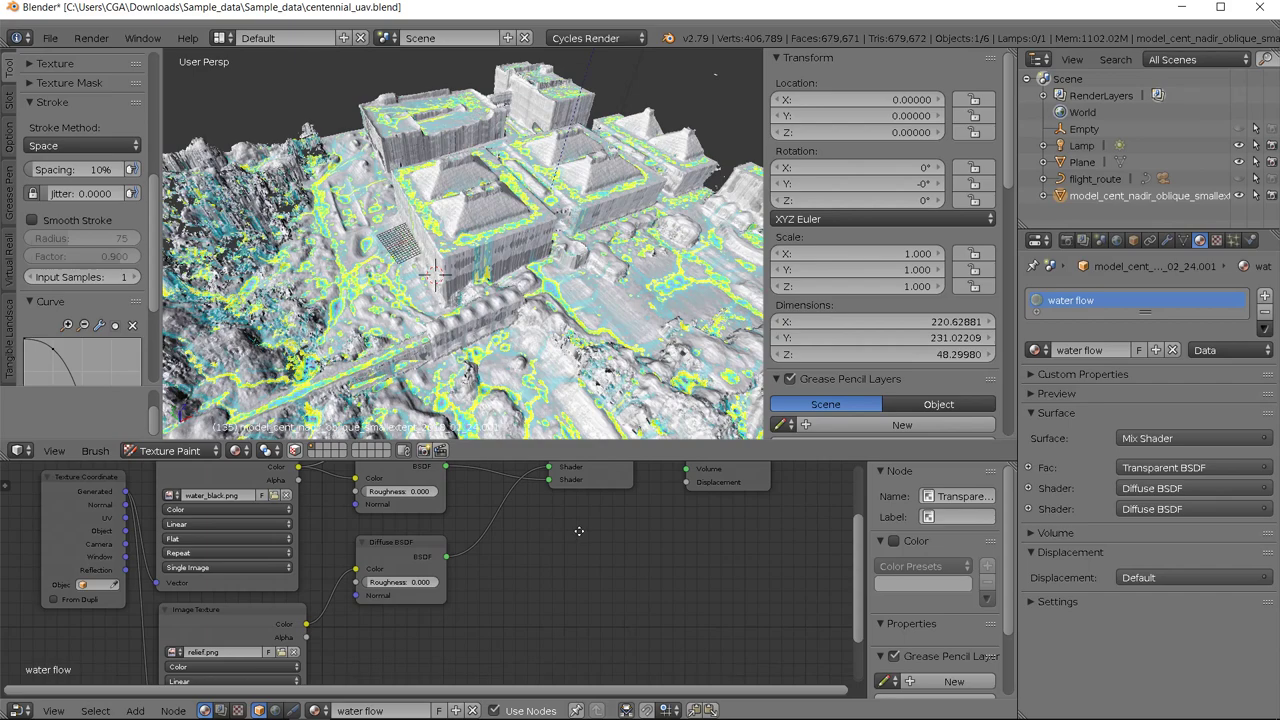
pyautogui.moveTo(591, 539); pyautogui.dragTo(577, 619, button='middle')
pyautogui.moveTo(622, 582); pyautogui.dragTo(644, 585, button='middle')
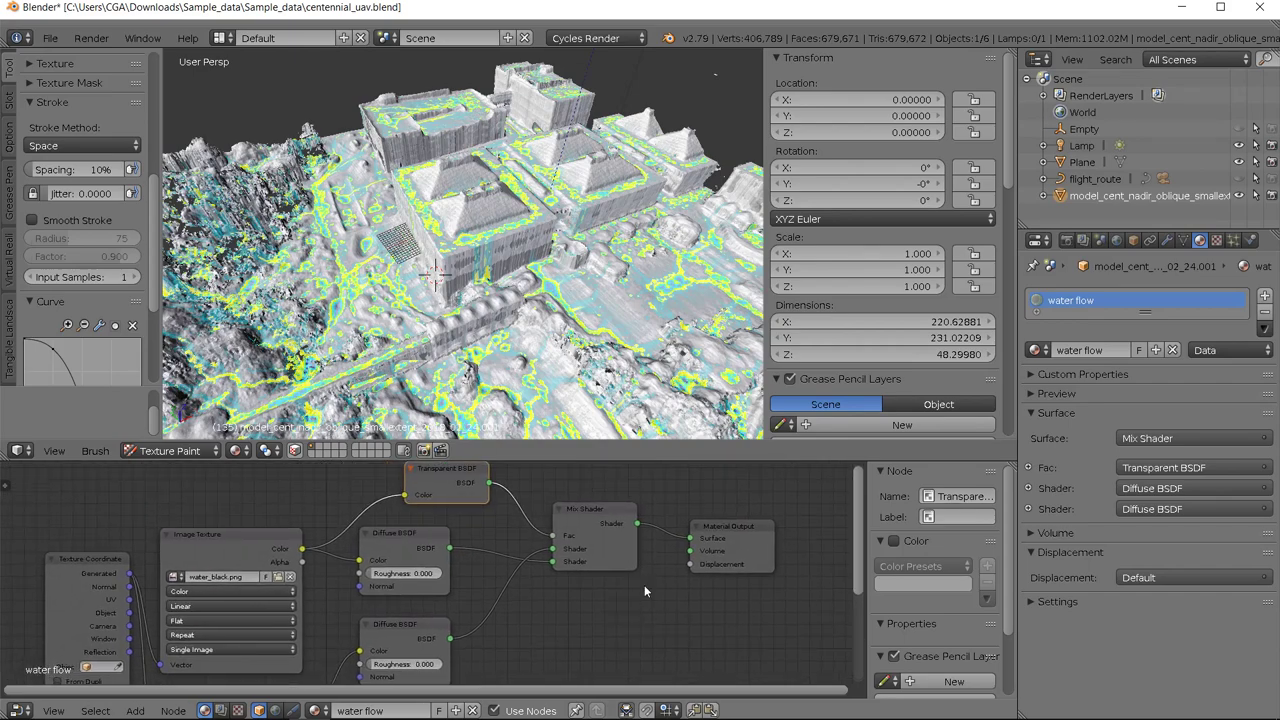
pyautogui.hotkey('alt', 'Tab')
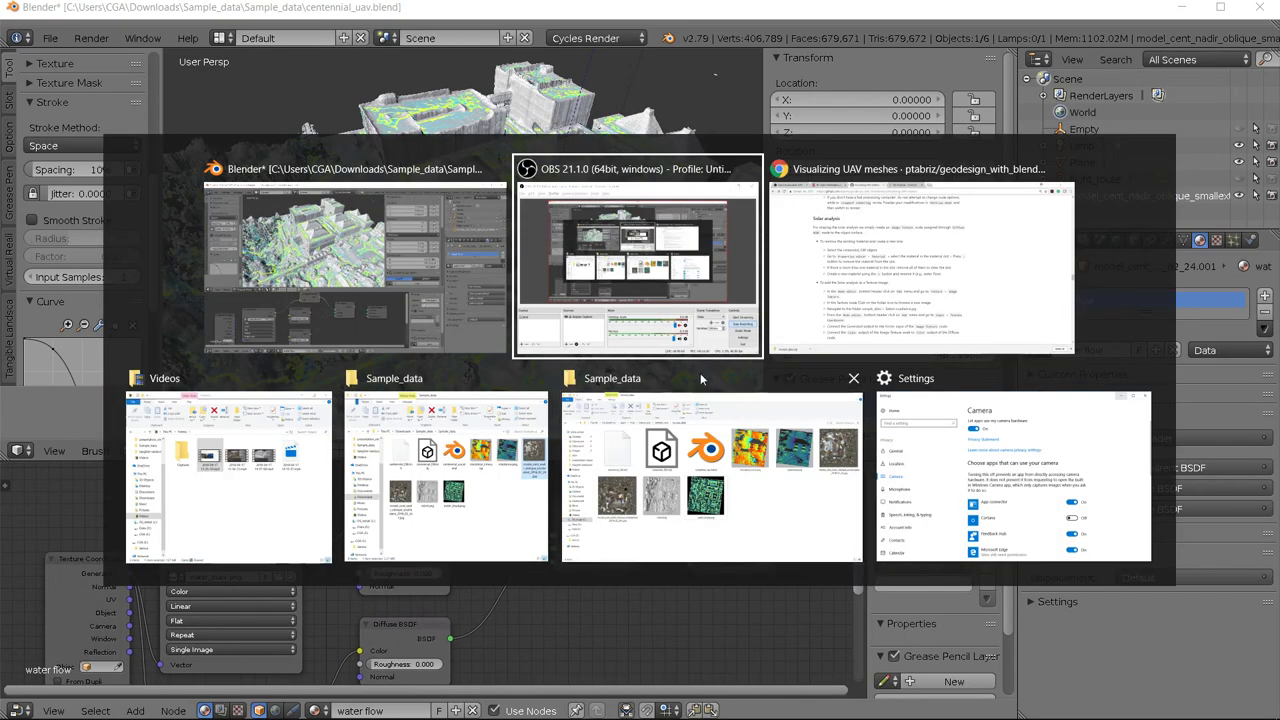